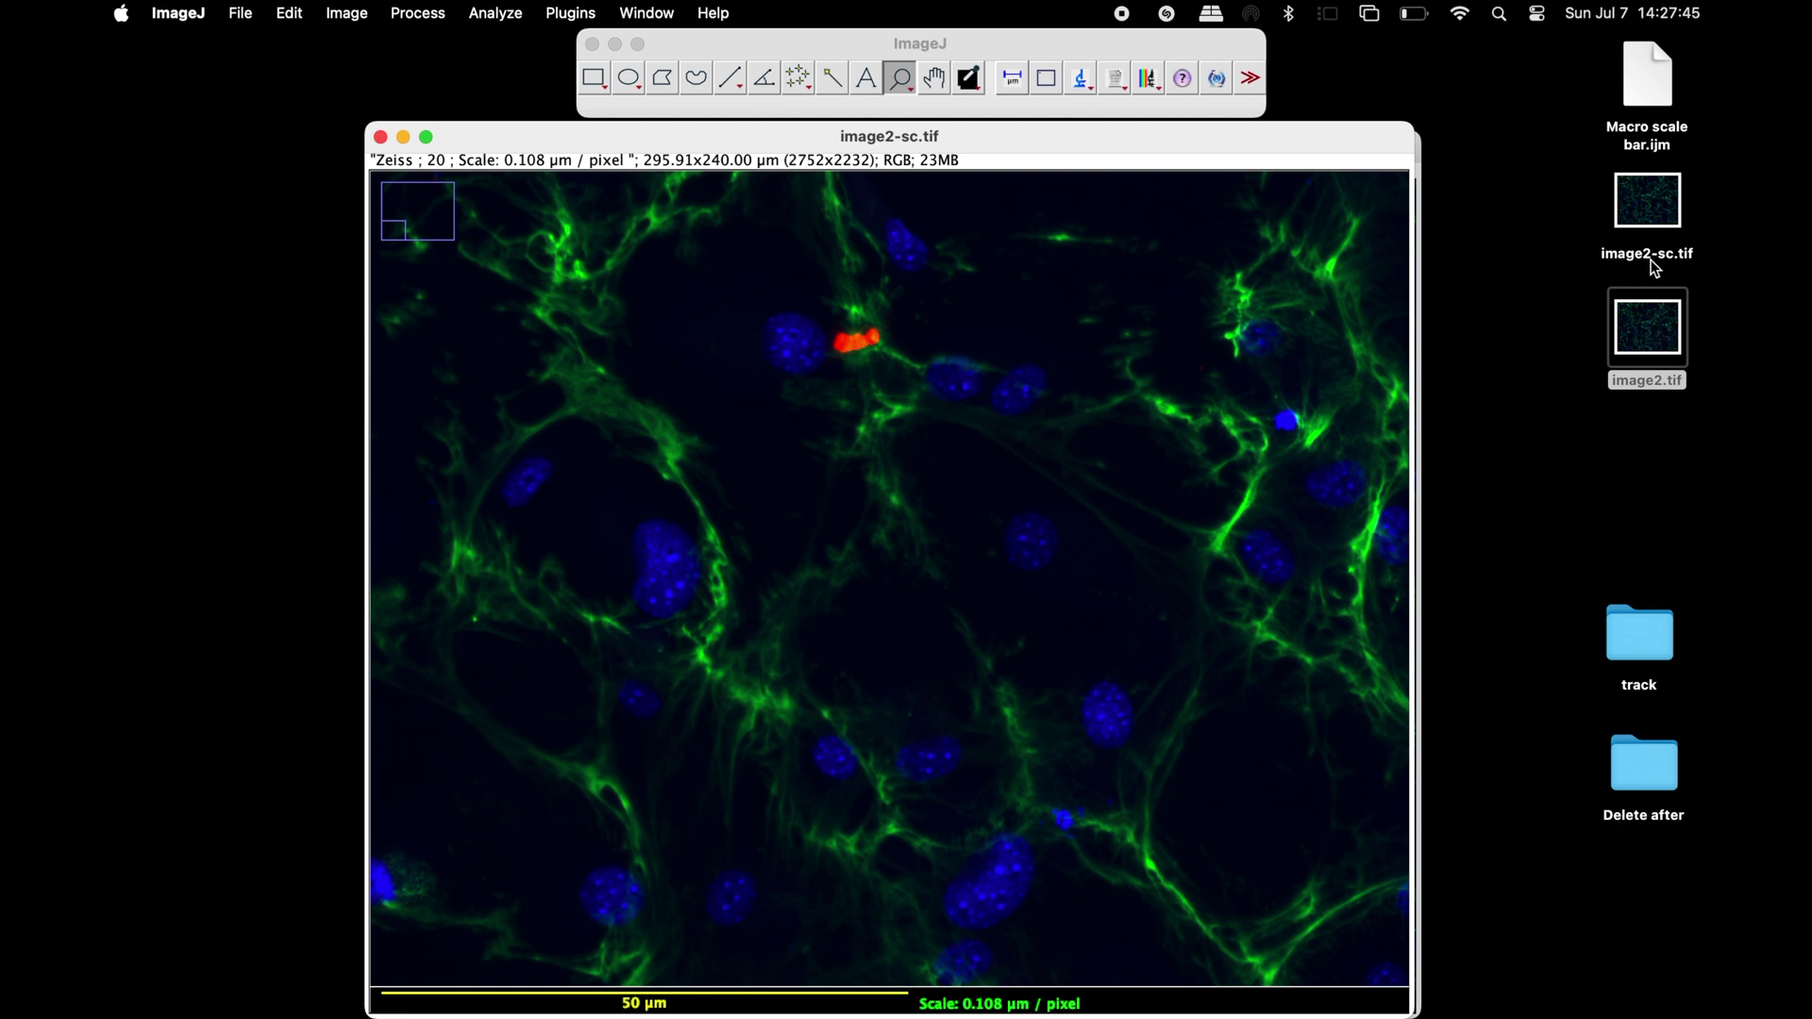
# Select all the Scale Bar Tools macro source on the Firefox page and copy it.
pyautogui.click(1664, 219)
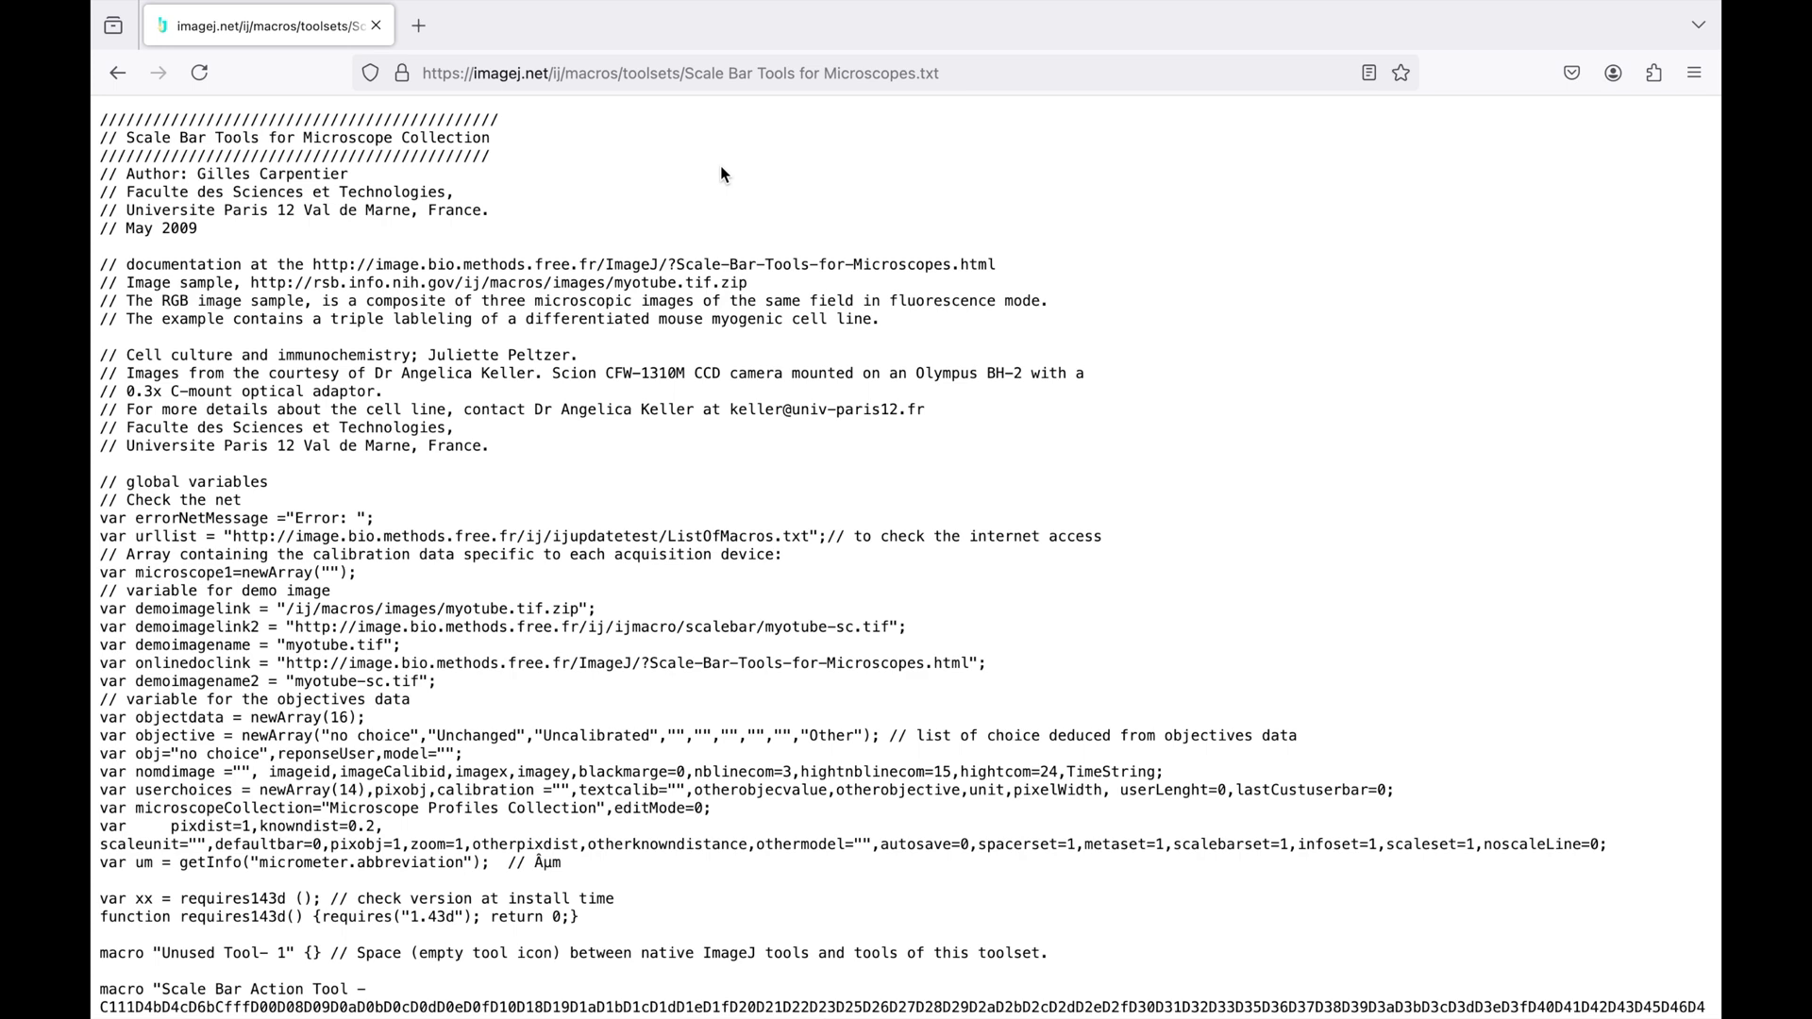
pyautogui.rightClick(721, 167)
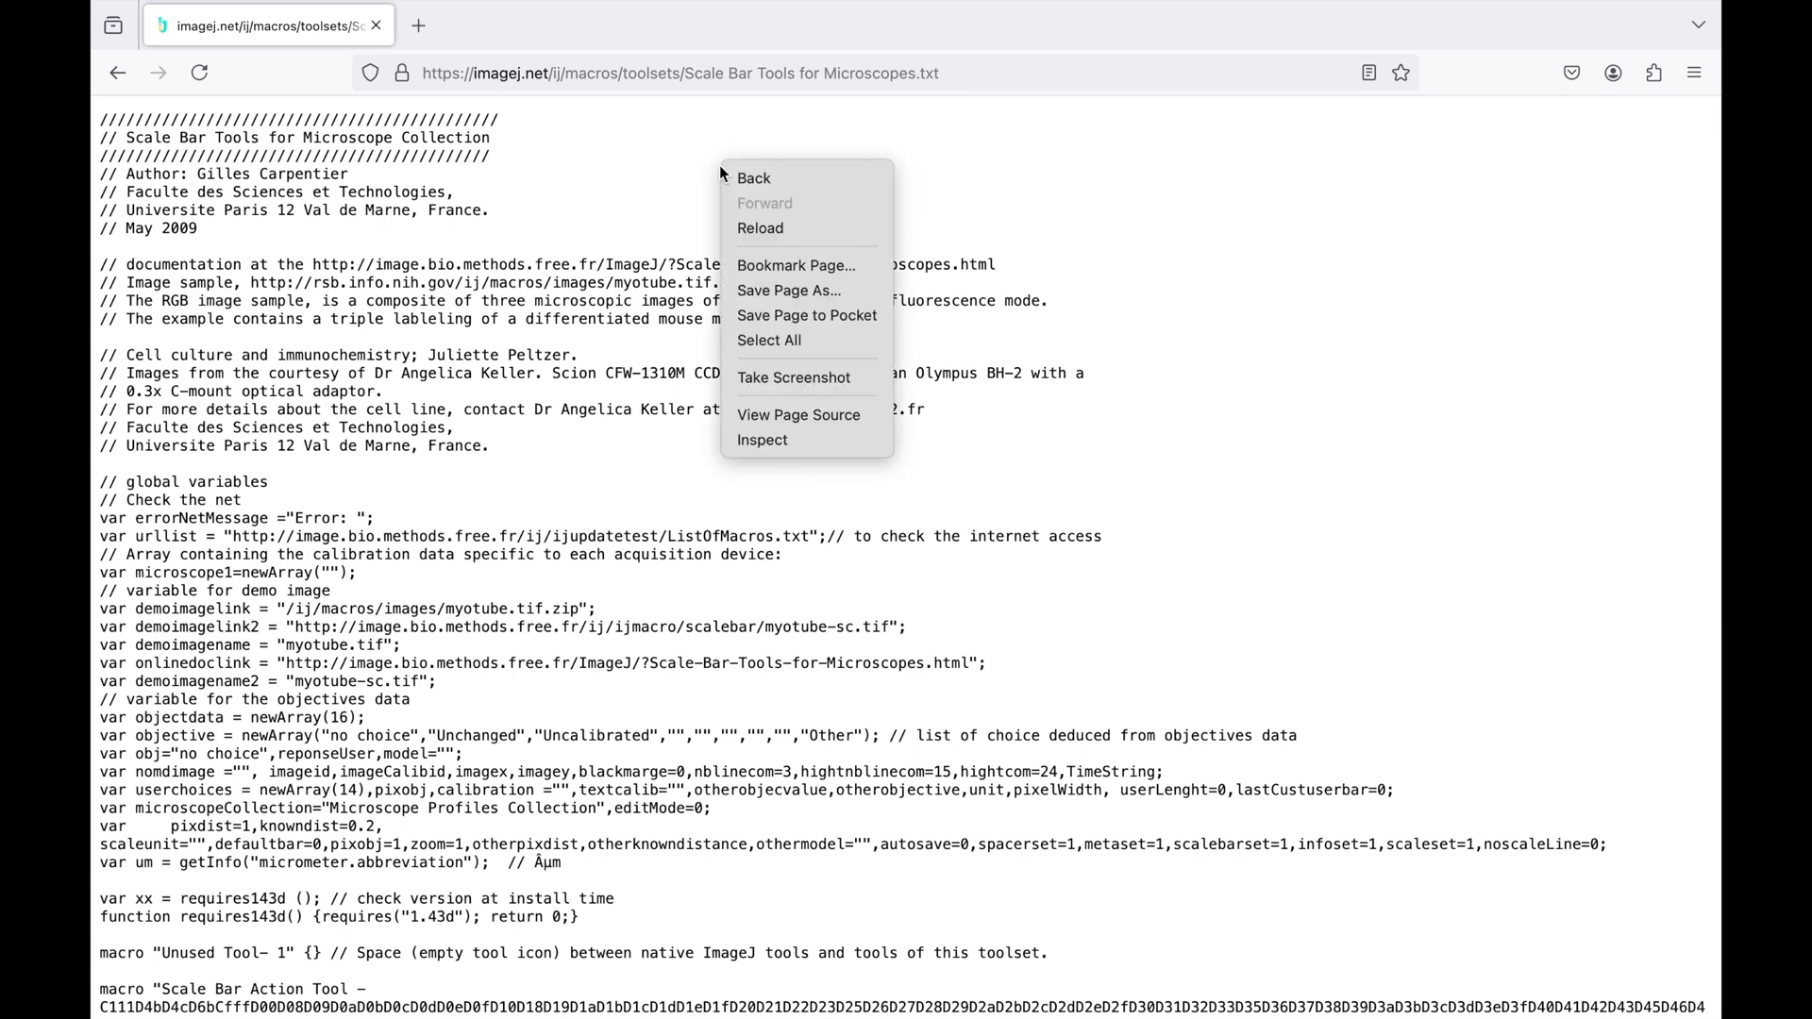
pyautogui.click(826, 342)
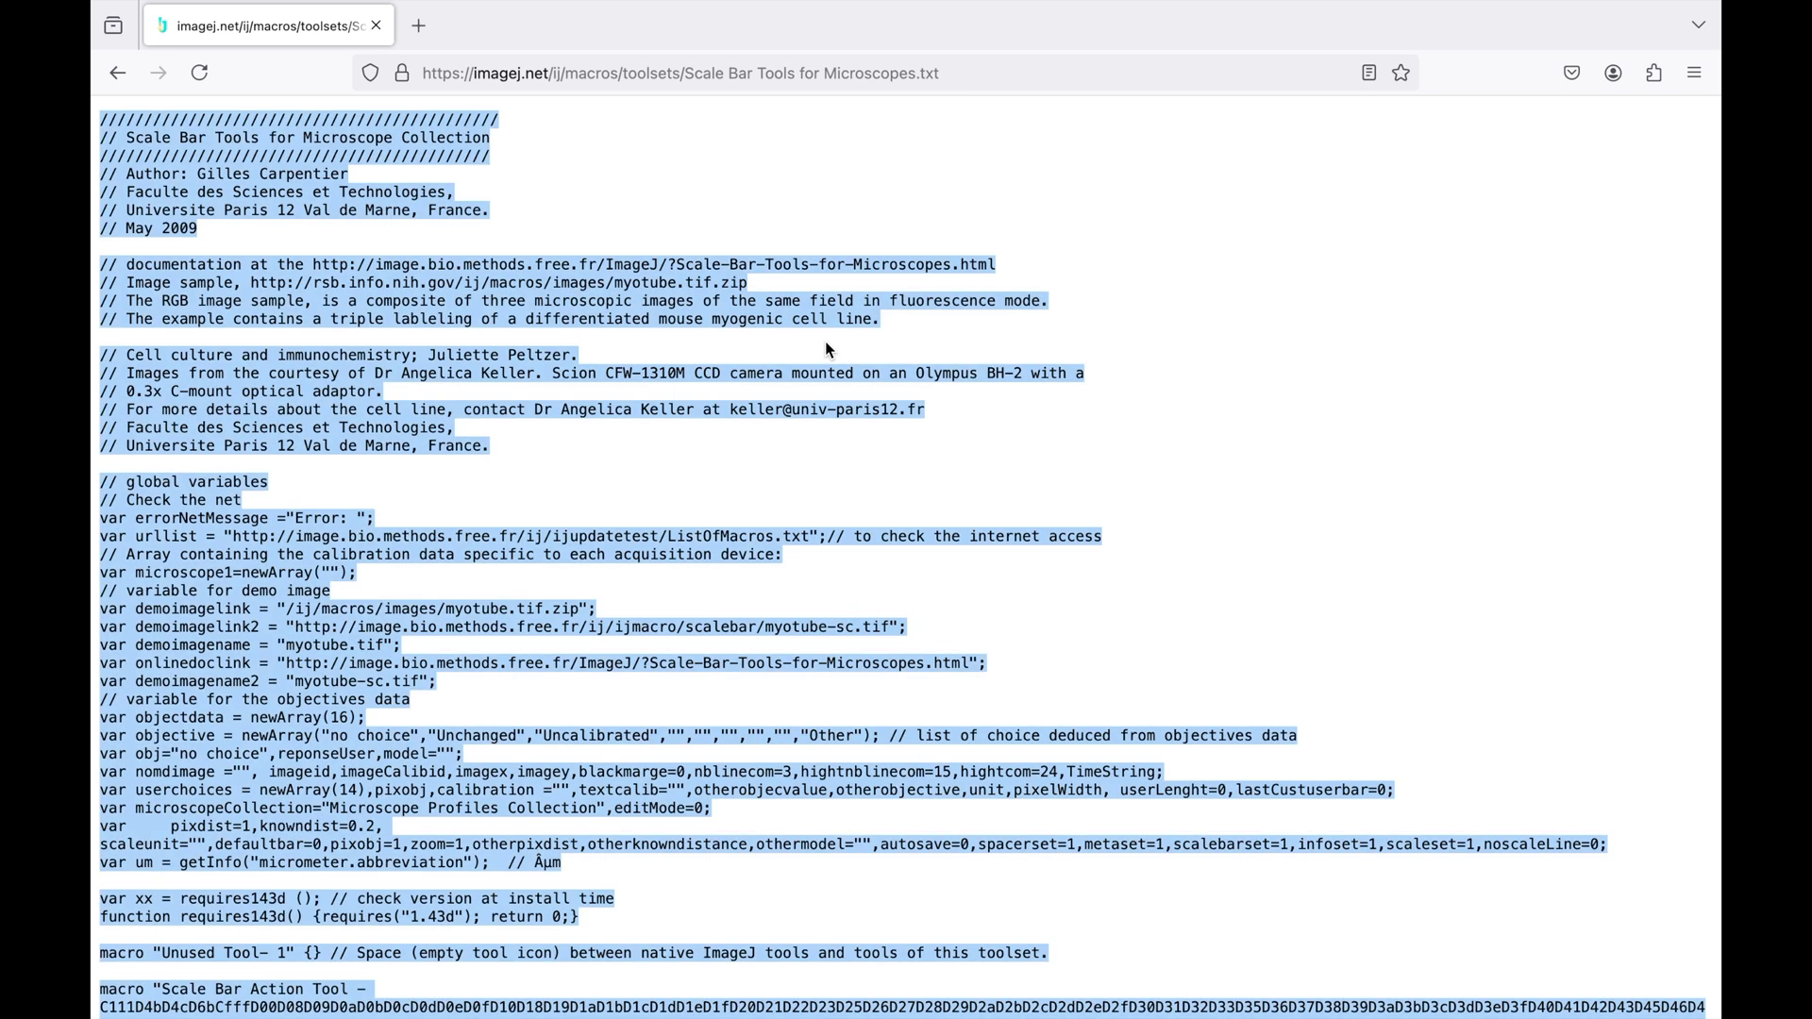
pyautogui.rightClick(818, 318)
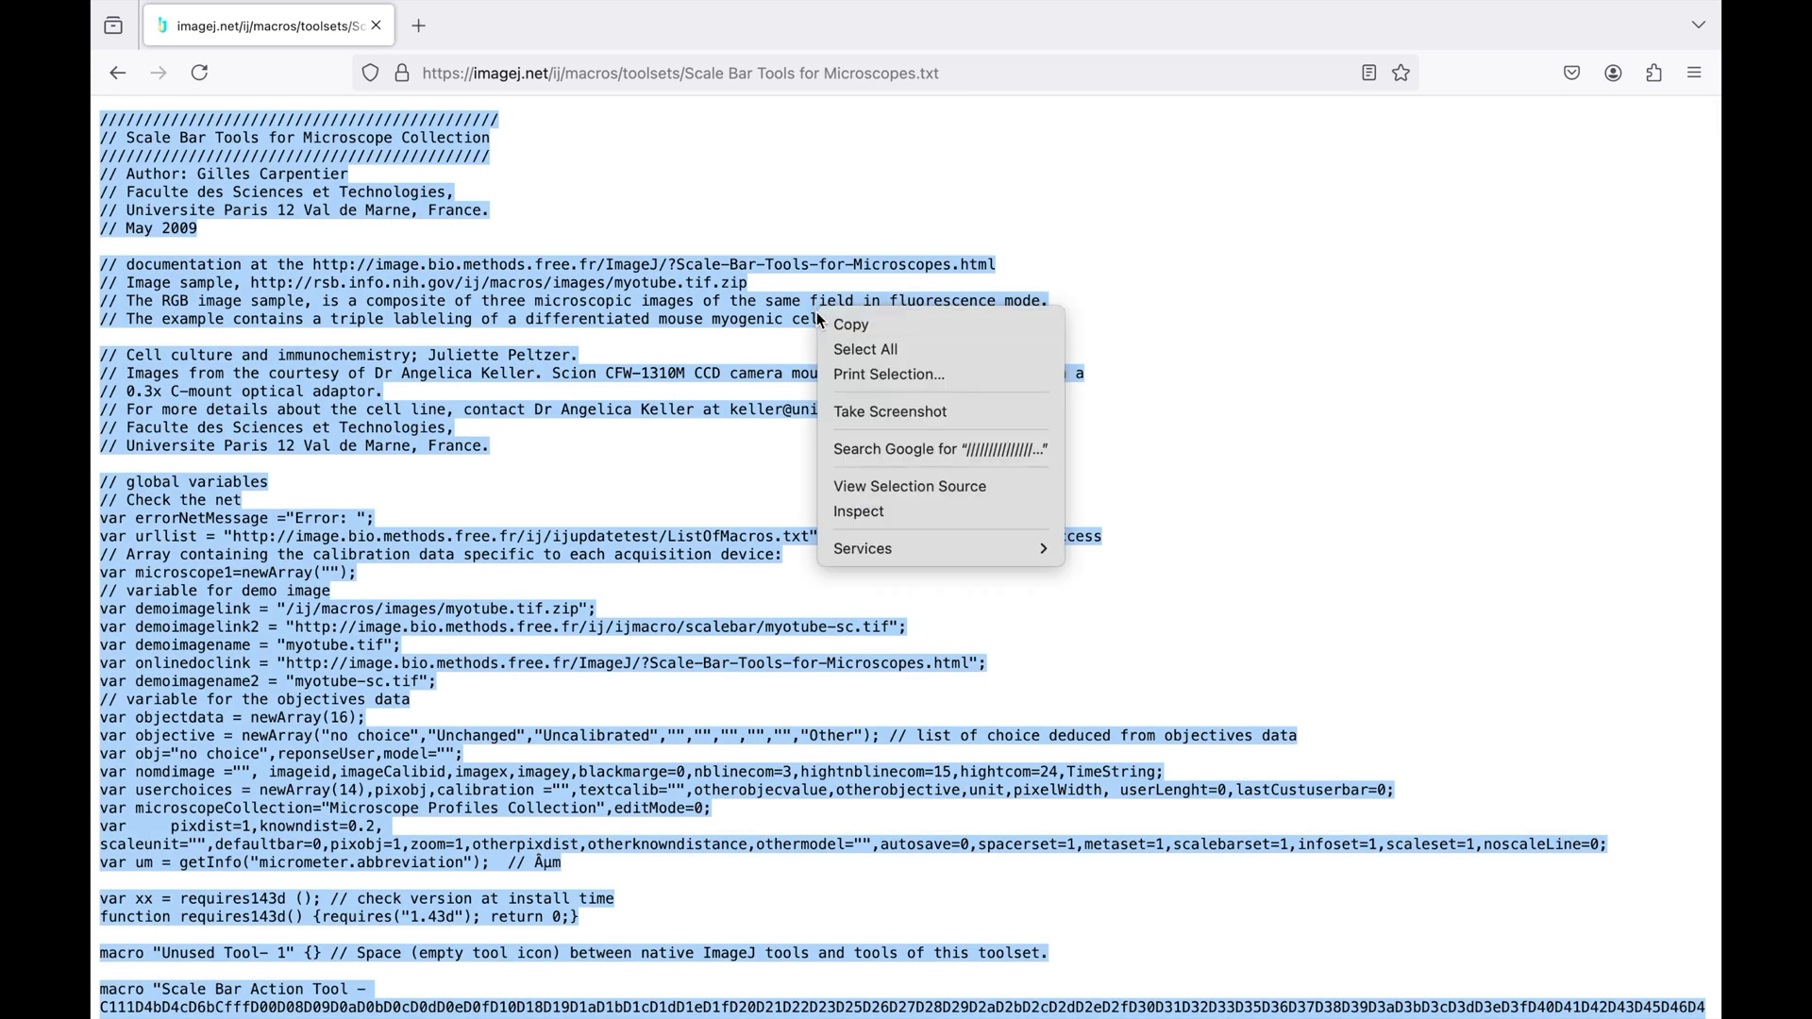
pyautogui.click(903, 324)
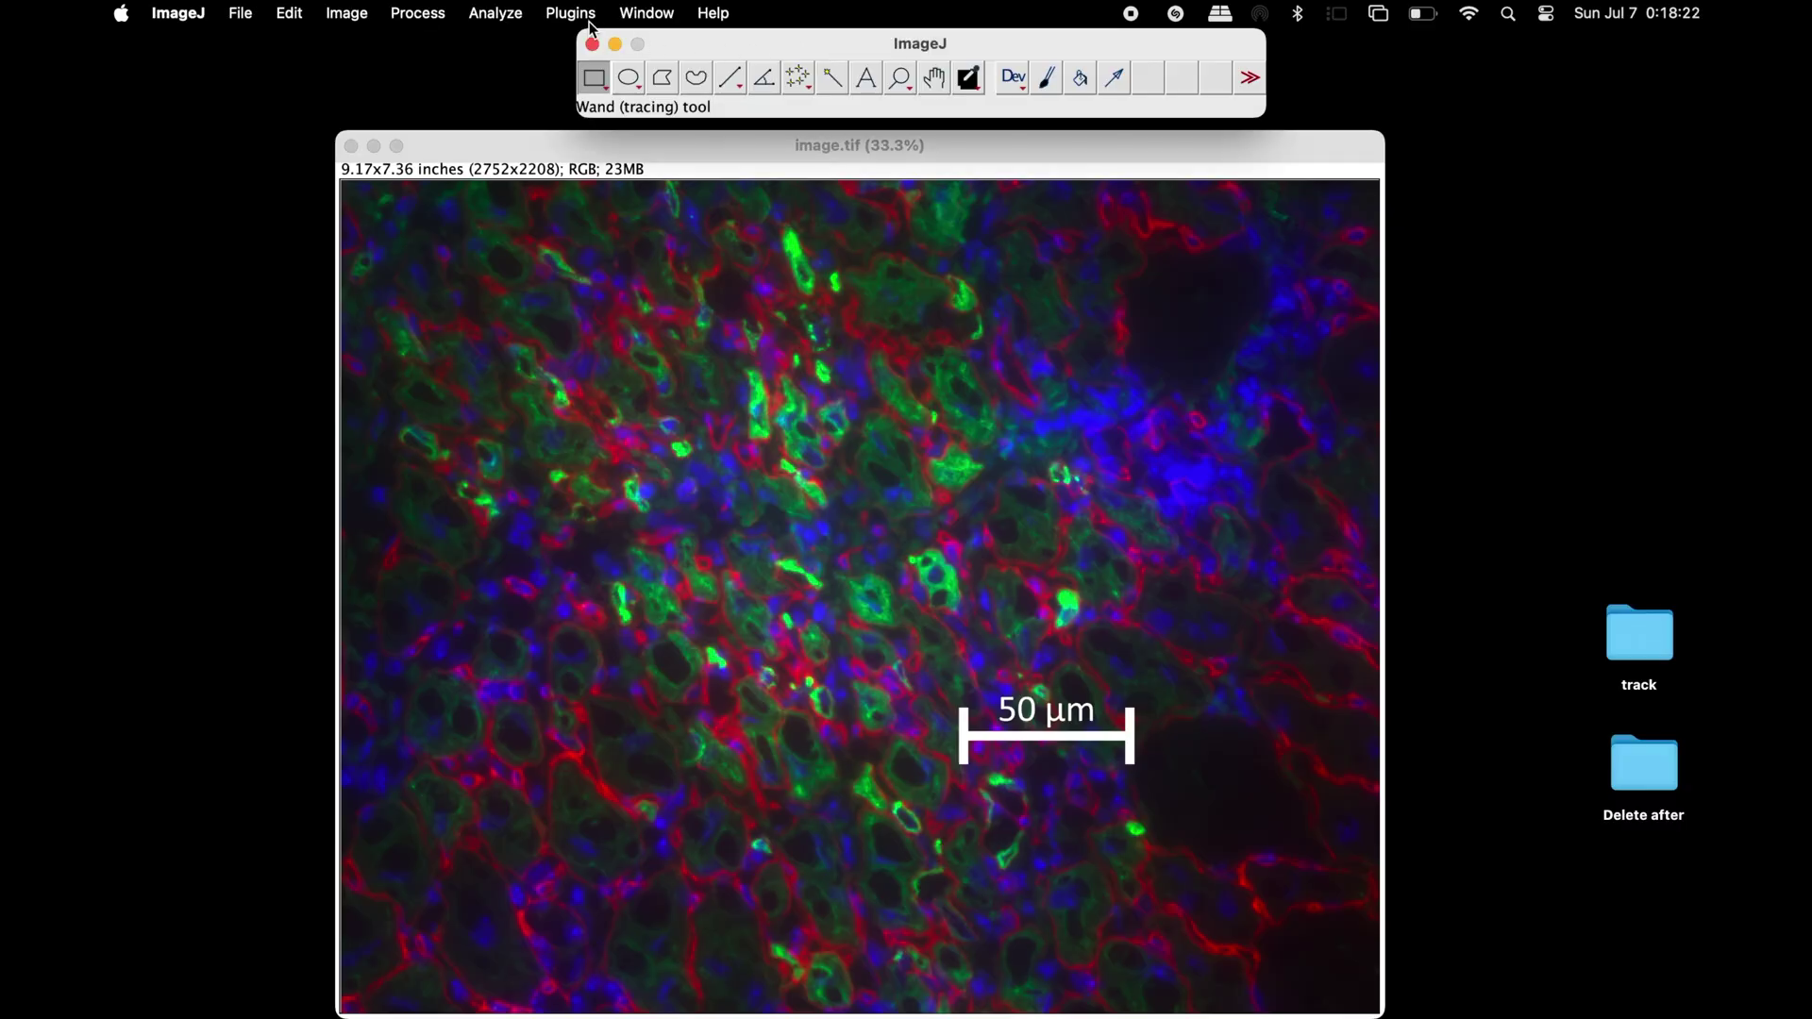
# Paste the copied Scale Bar Tools code into a new Macro.ijm editor.
pyautogui.click(571, 13)
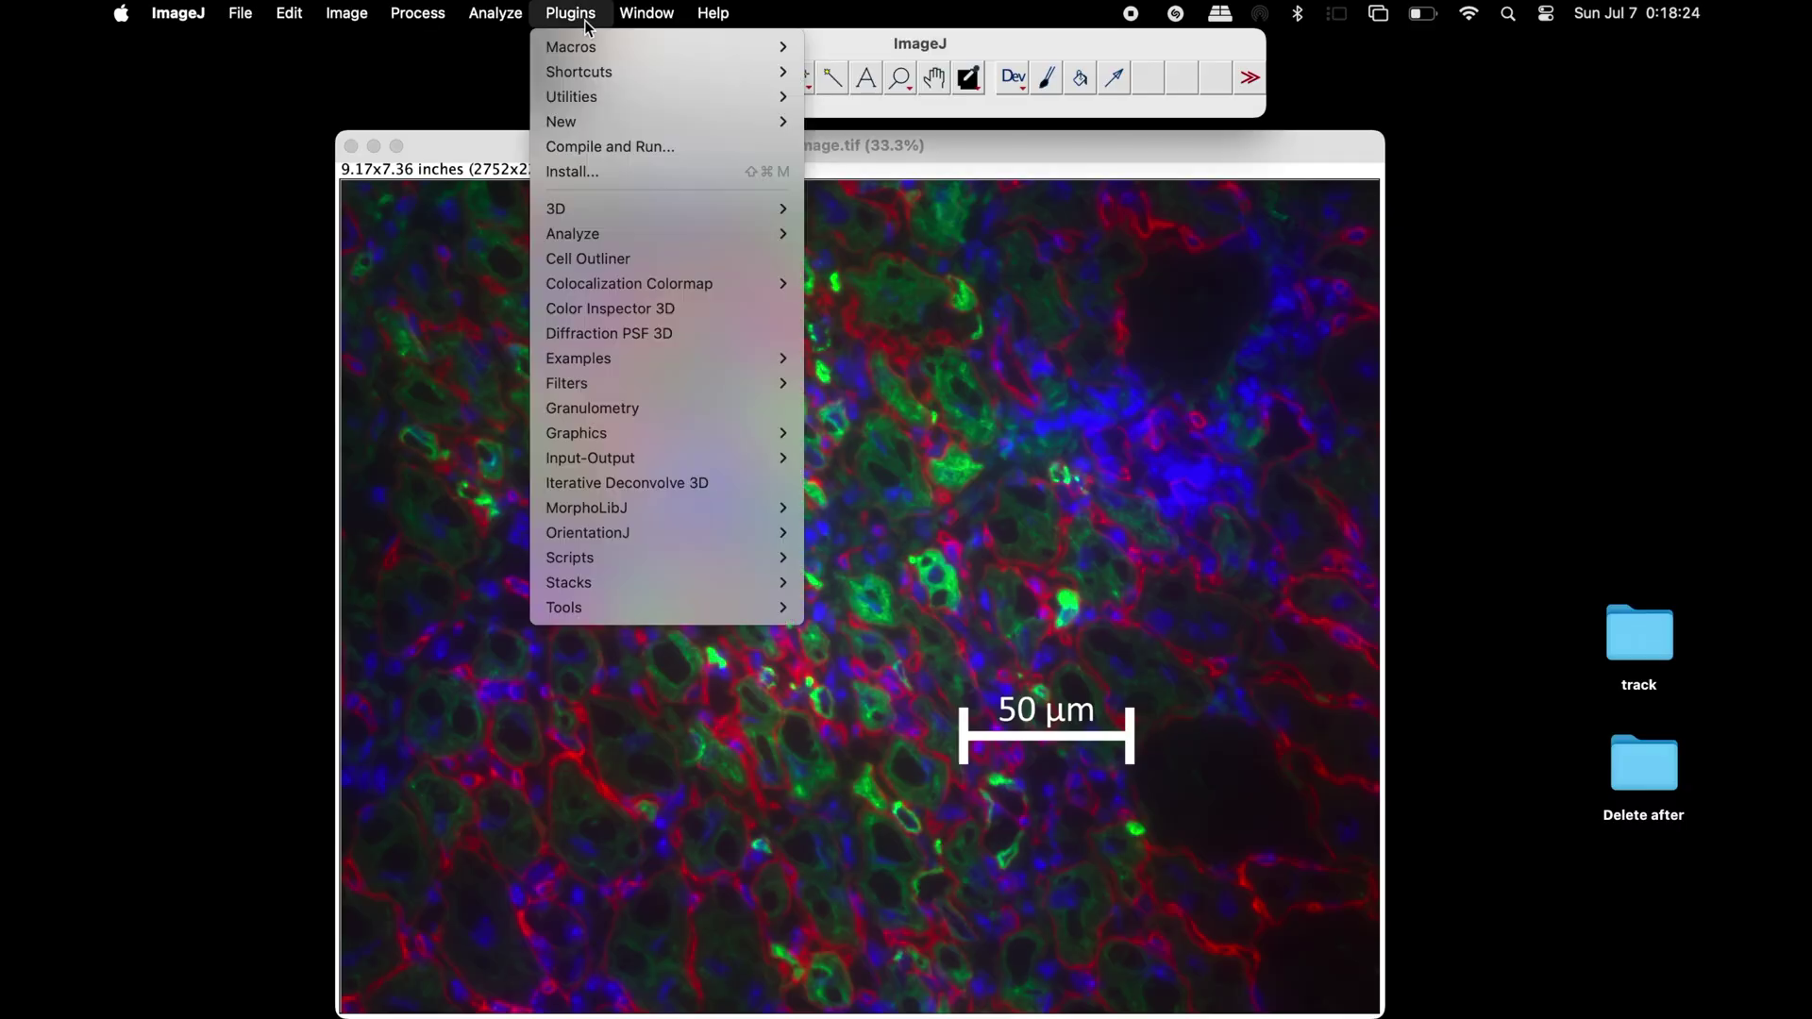
pyautogui.moveTo(666, 122)
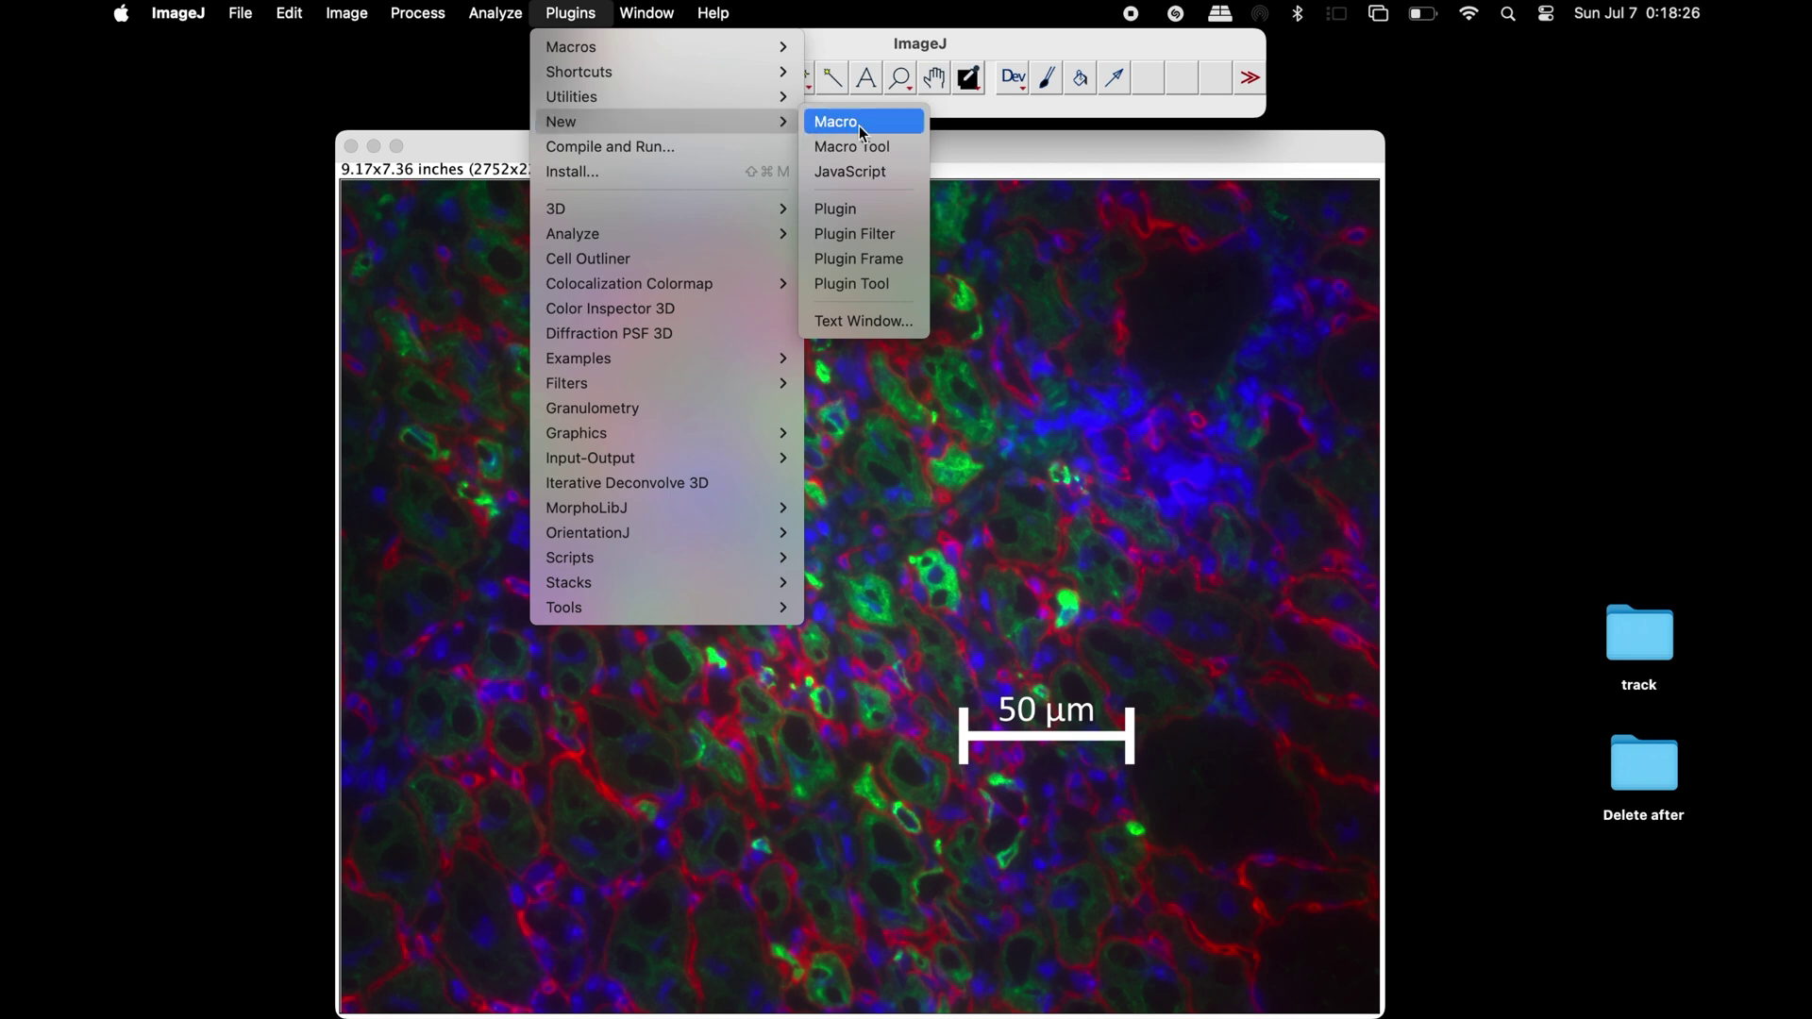
pyautogui.click(890, 124)
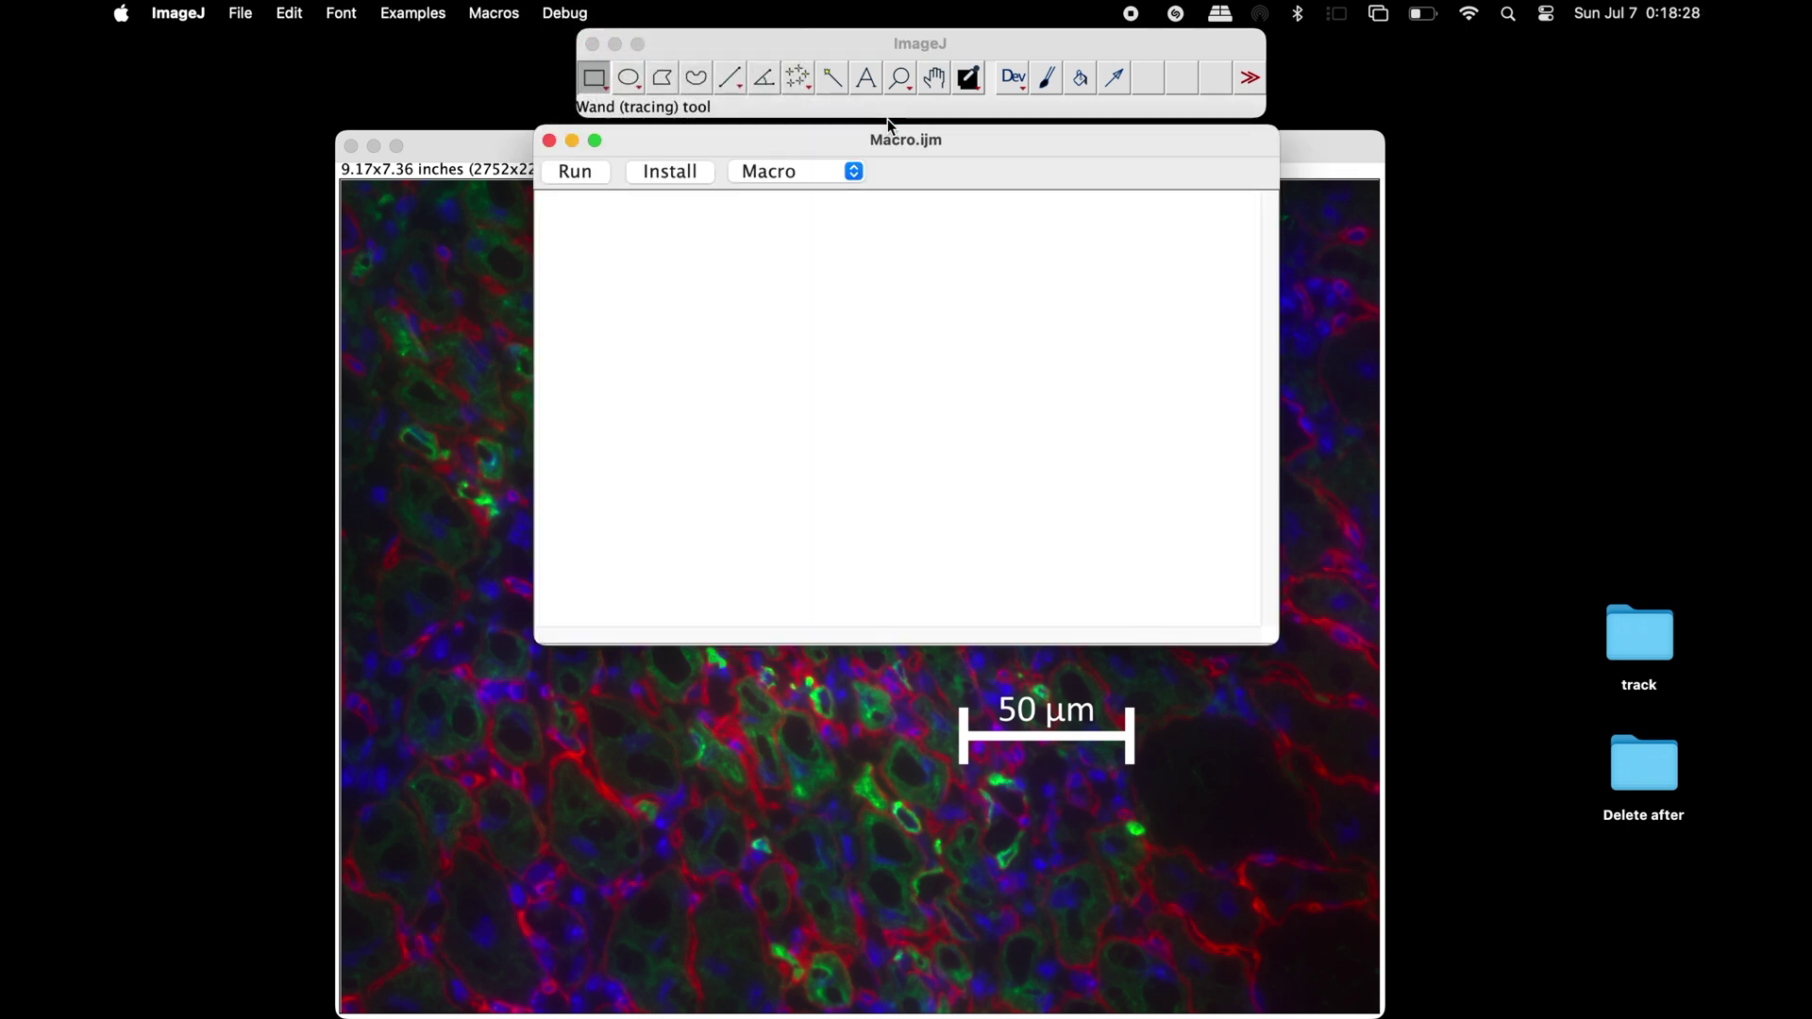
pyautogui.click(290, 13)
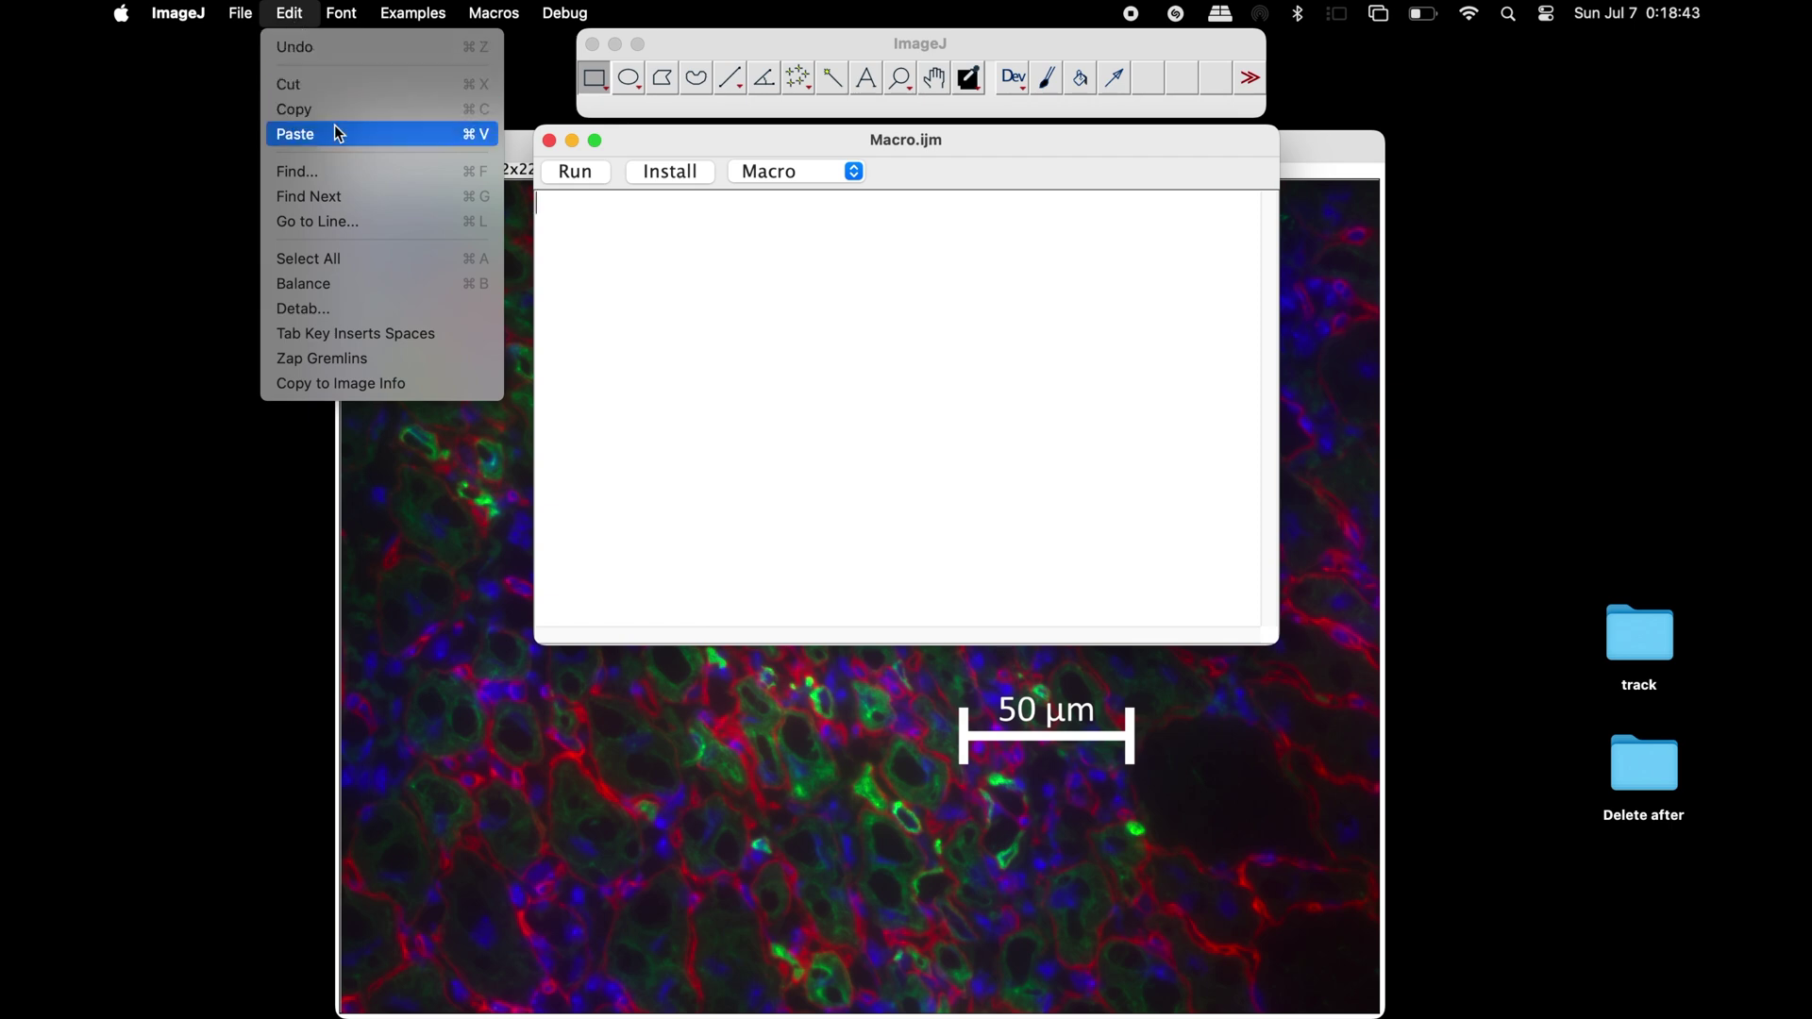
pyautogui.click(334, 133)
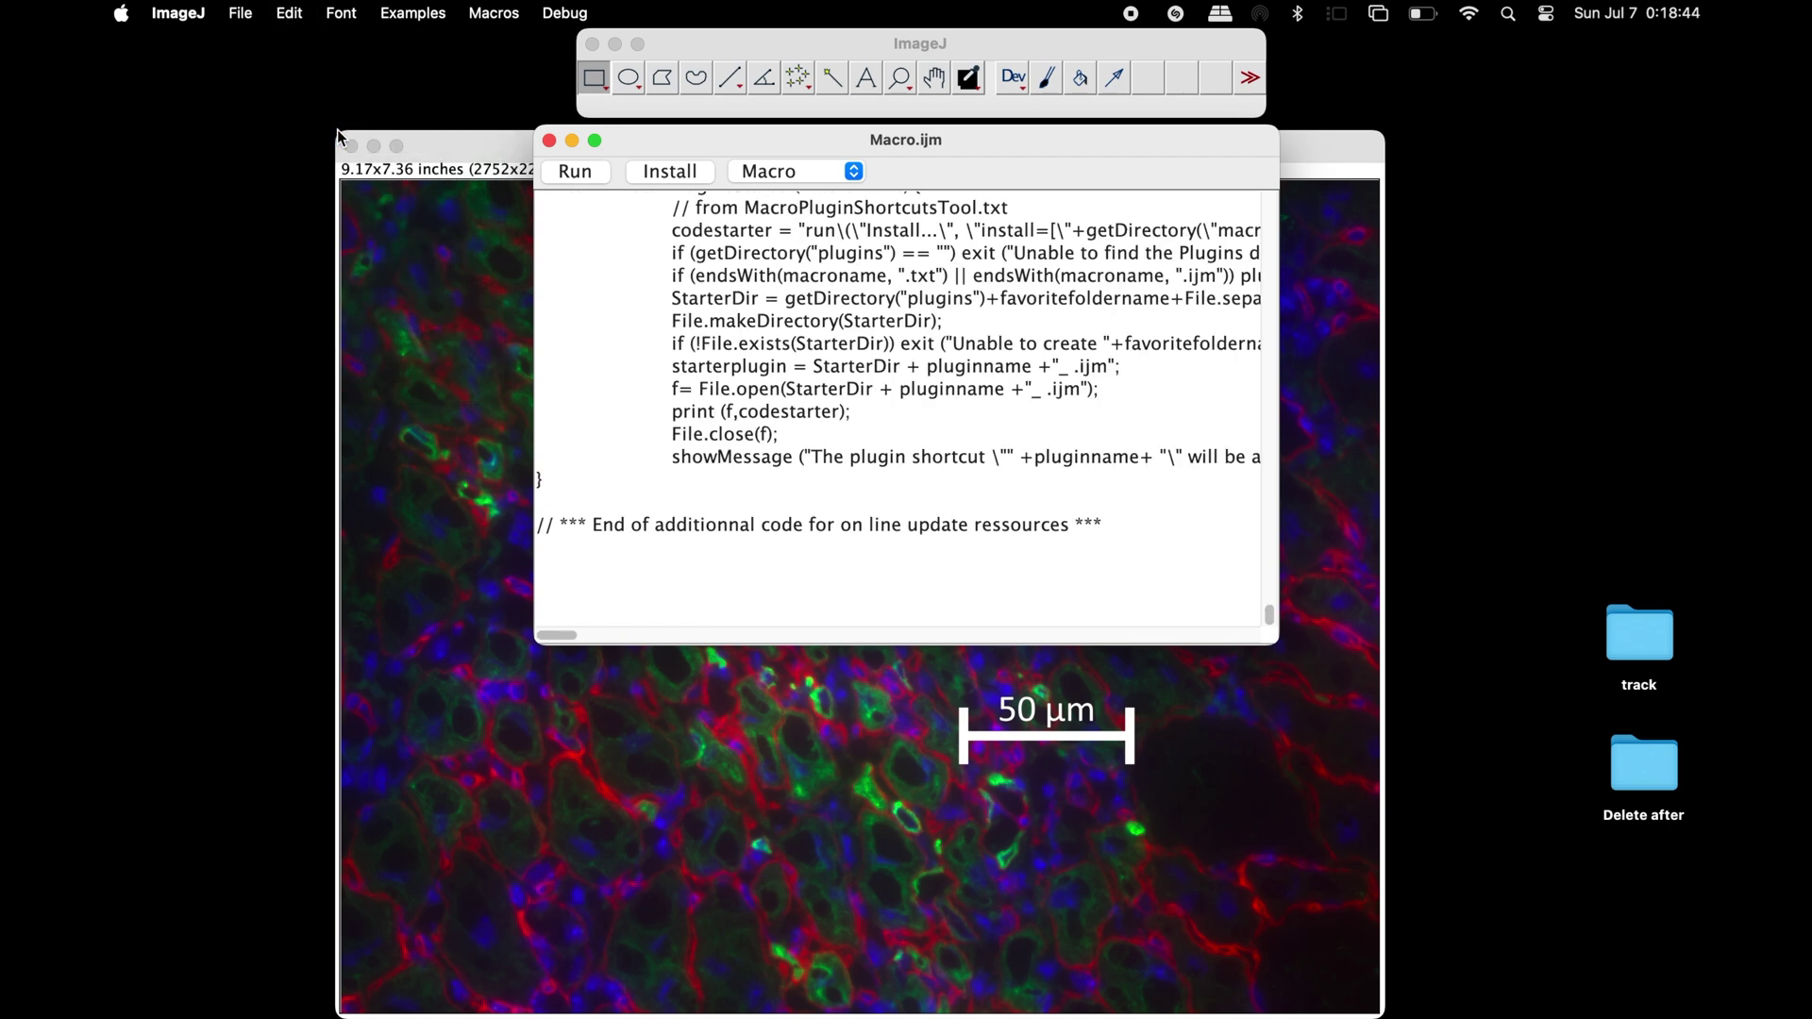
pyautogui.scroll(10, 699, 326)
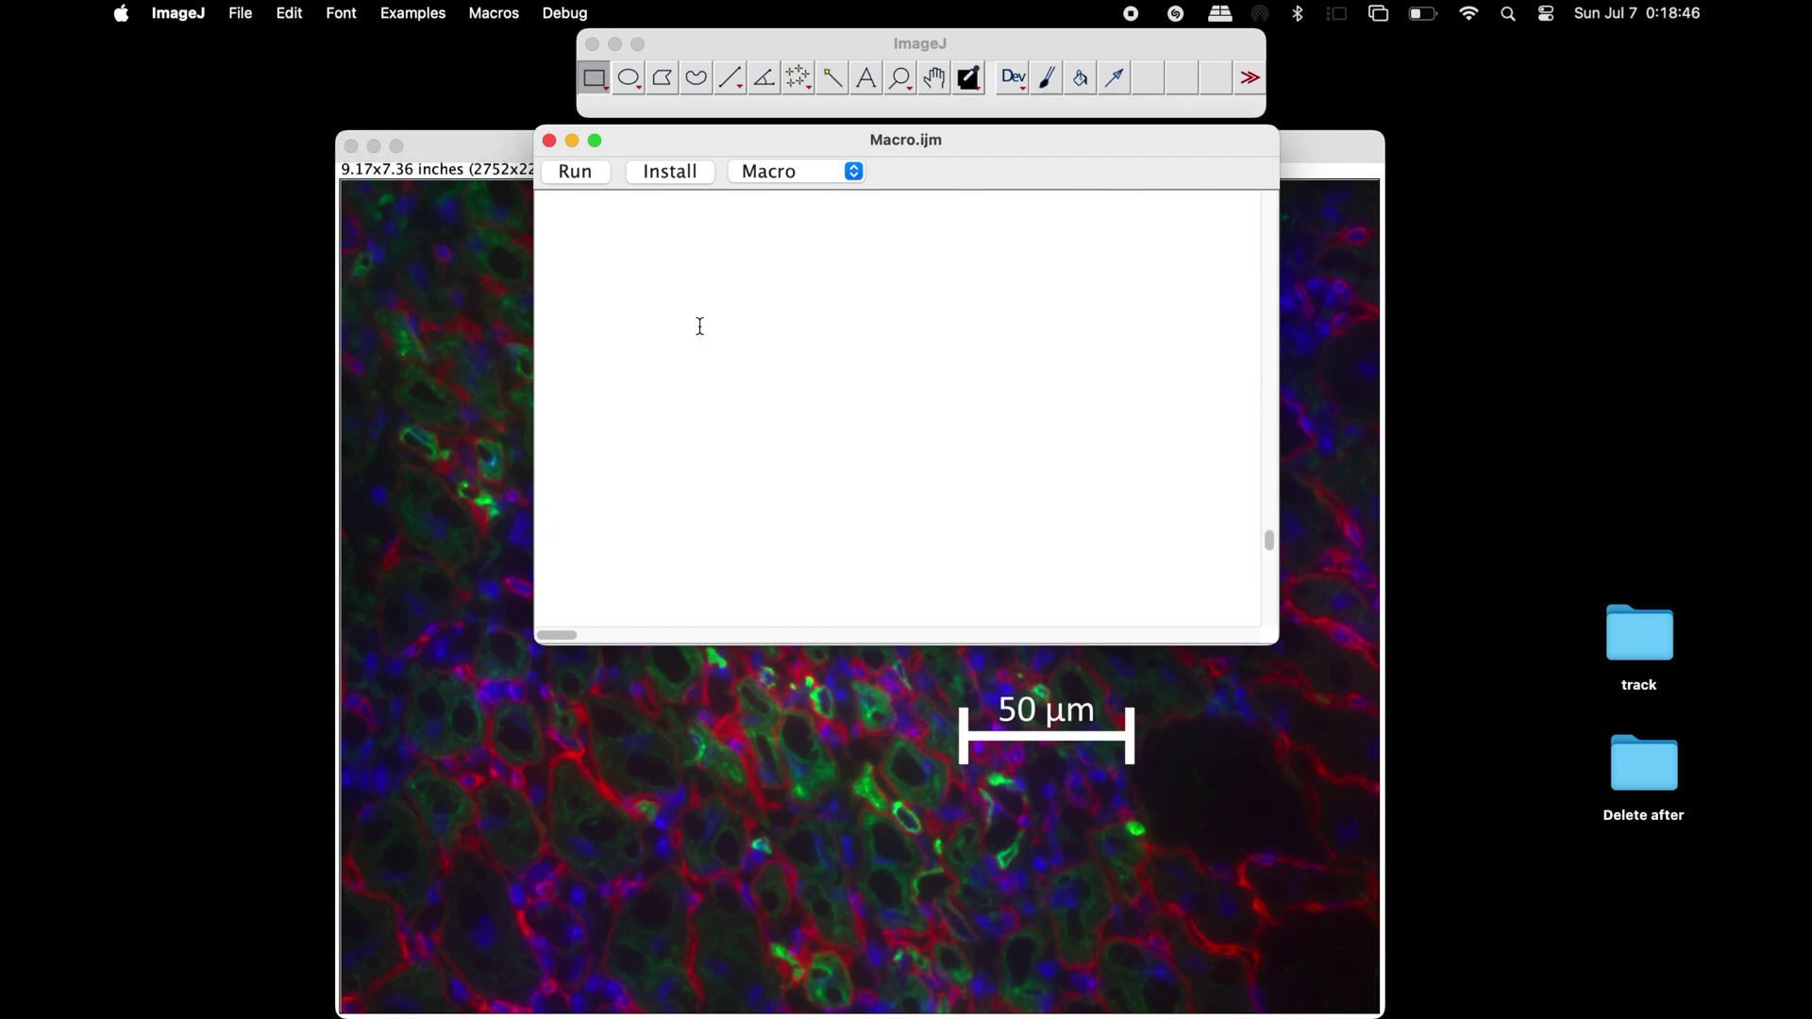
pyautogui.scroll(10, 698, 328)
pyautogui.scroll(5, 699, 326)
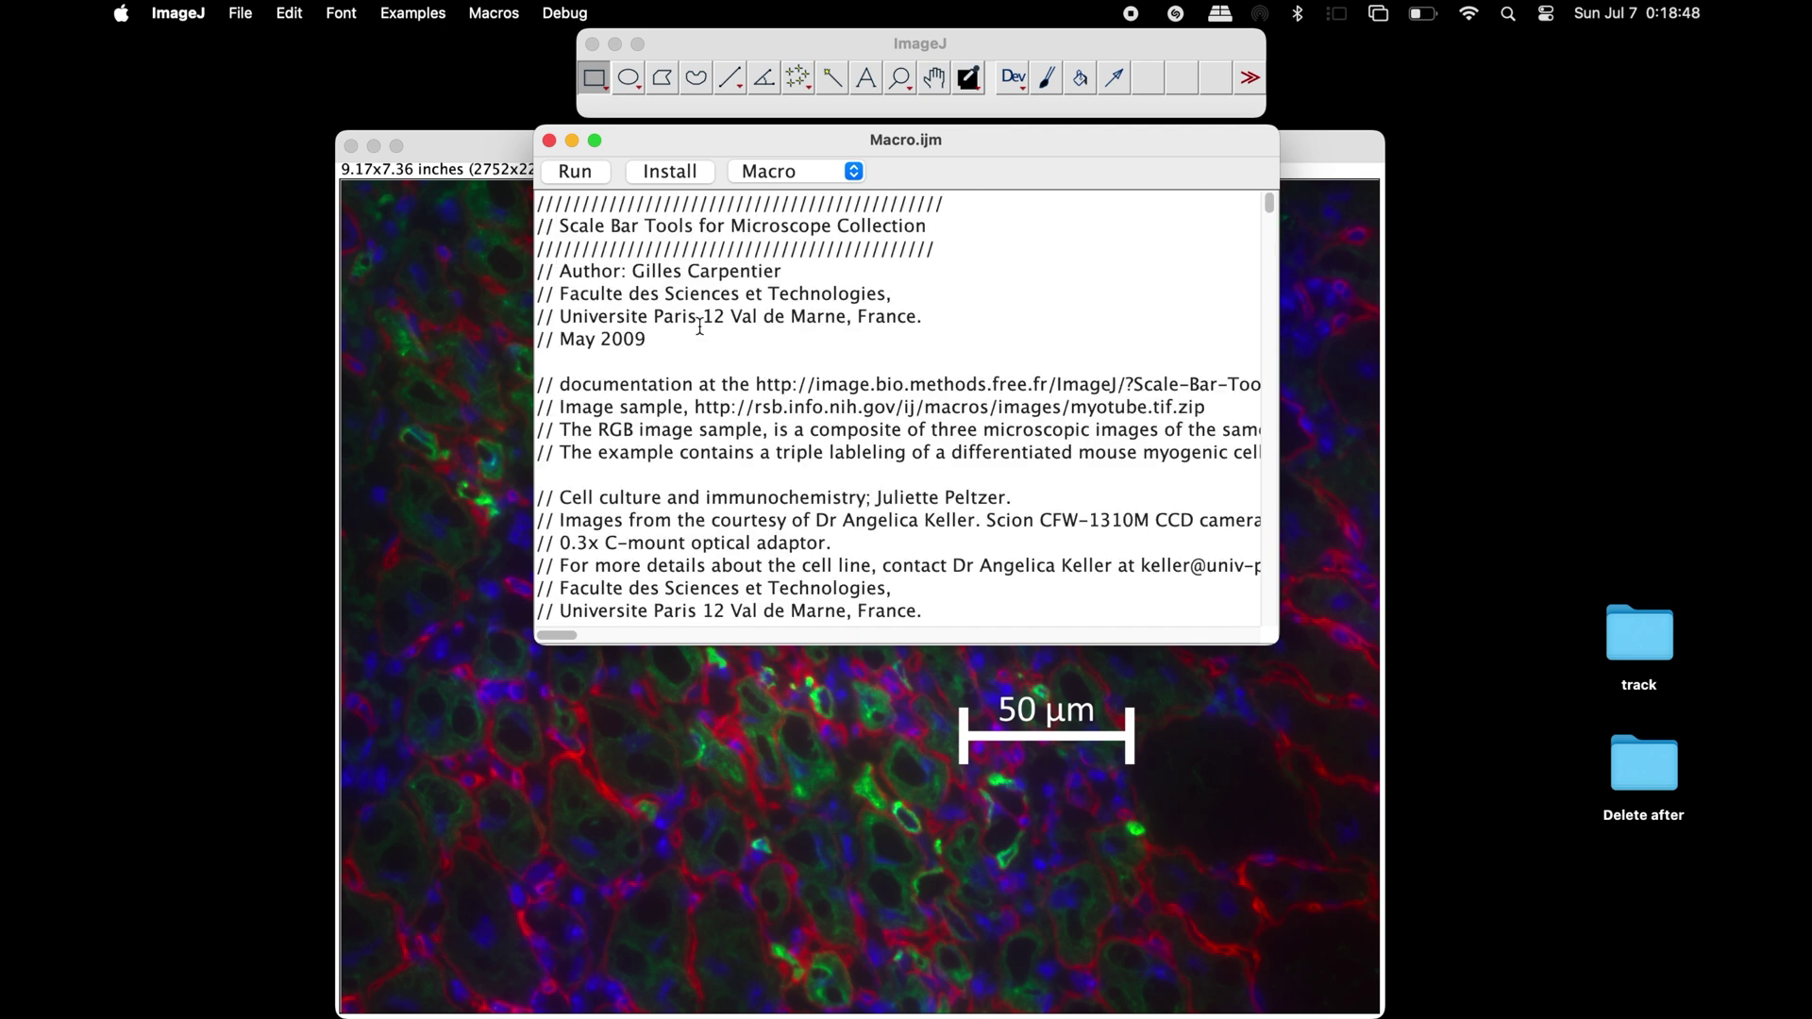
# Save the macro to the Desktop as 'Macro scale bar.ijm' and close its editor.
pyautogui.click(242, 13)
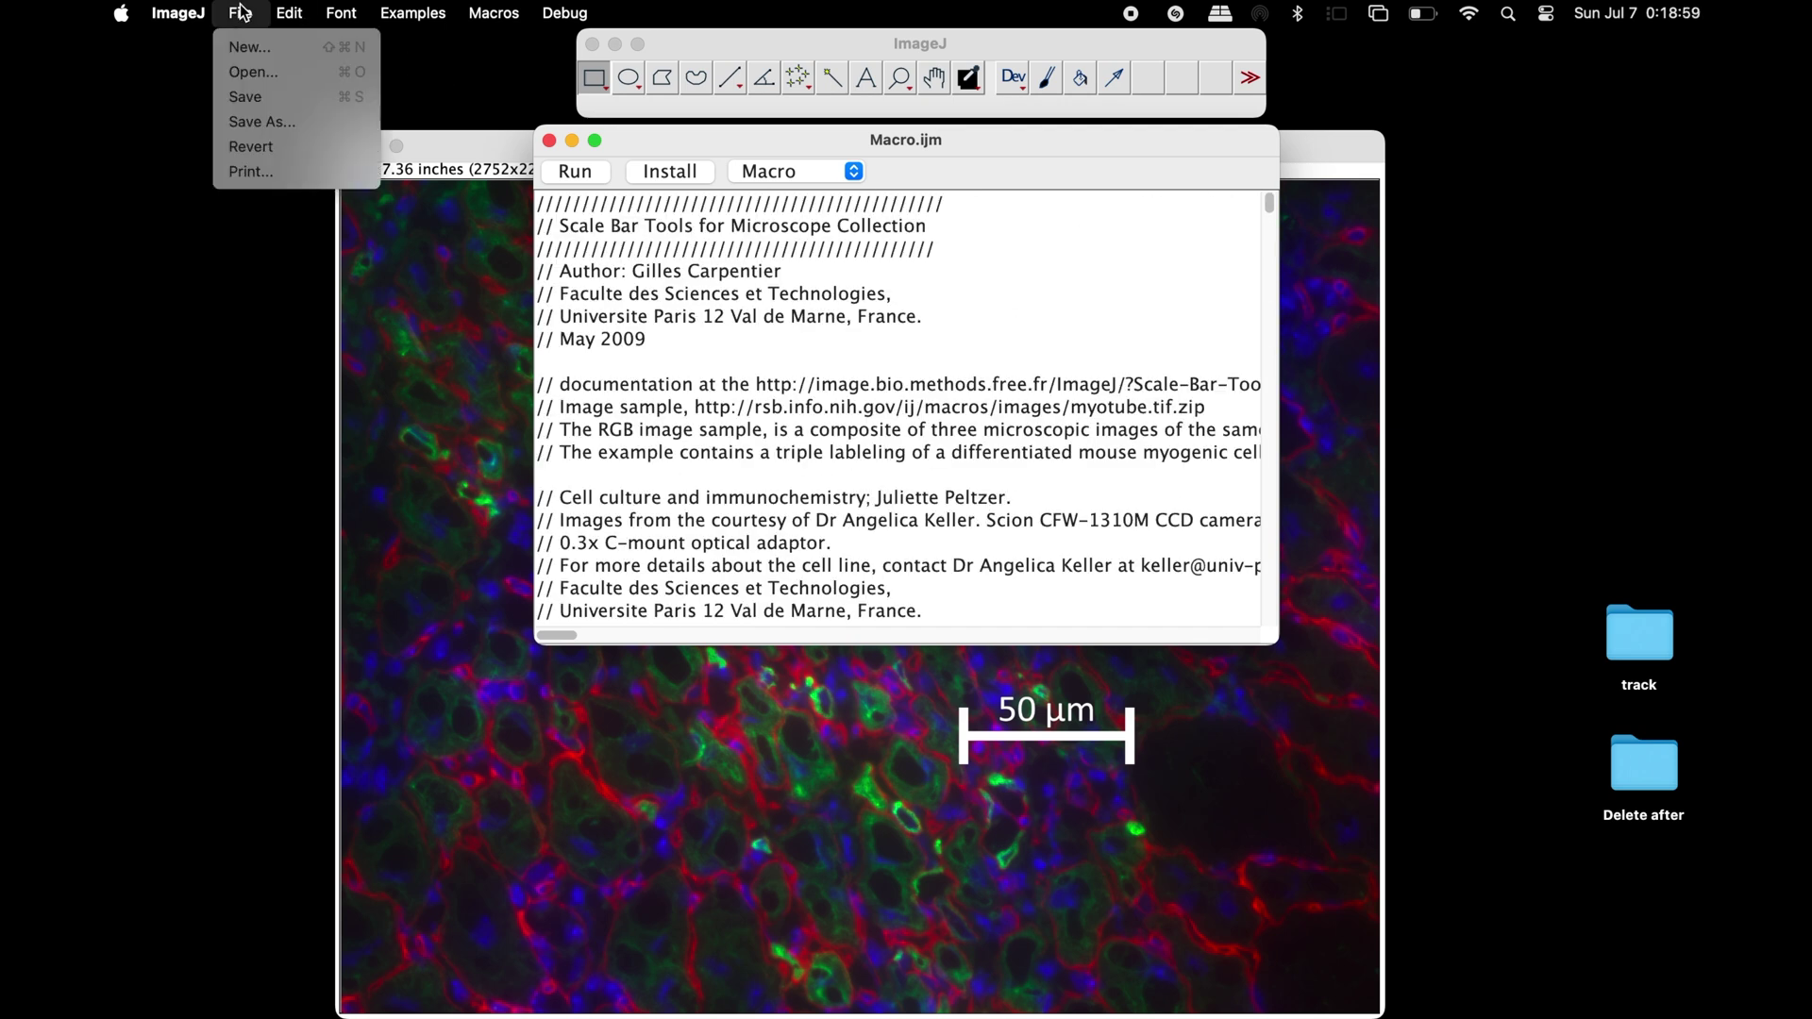
pyautogui.click(269, 123)
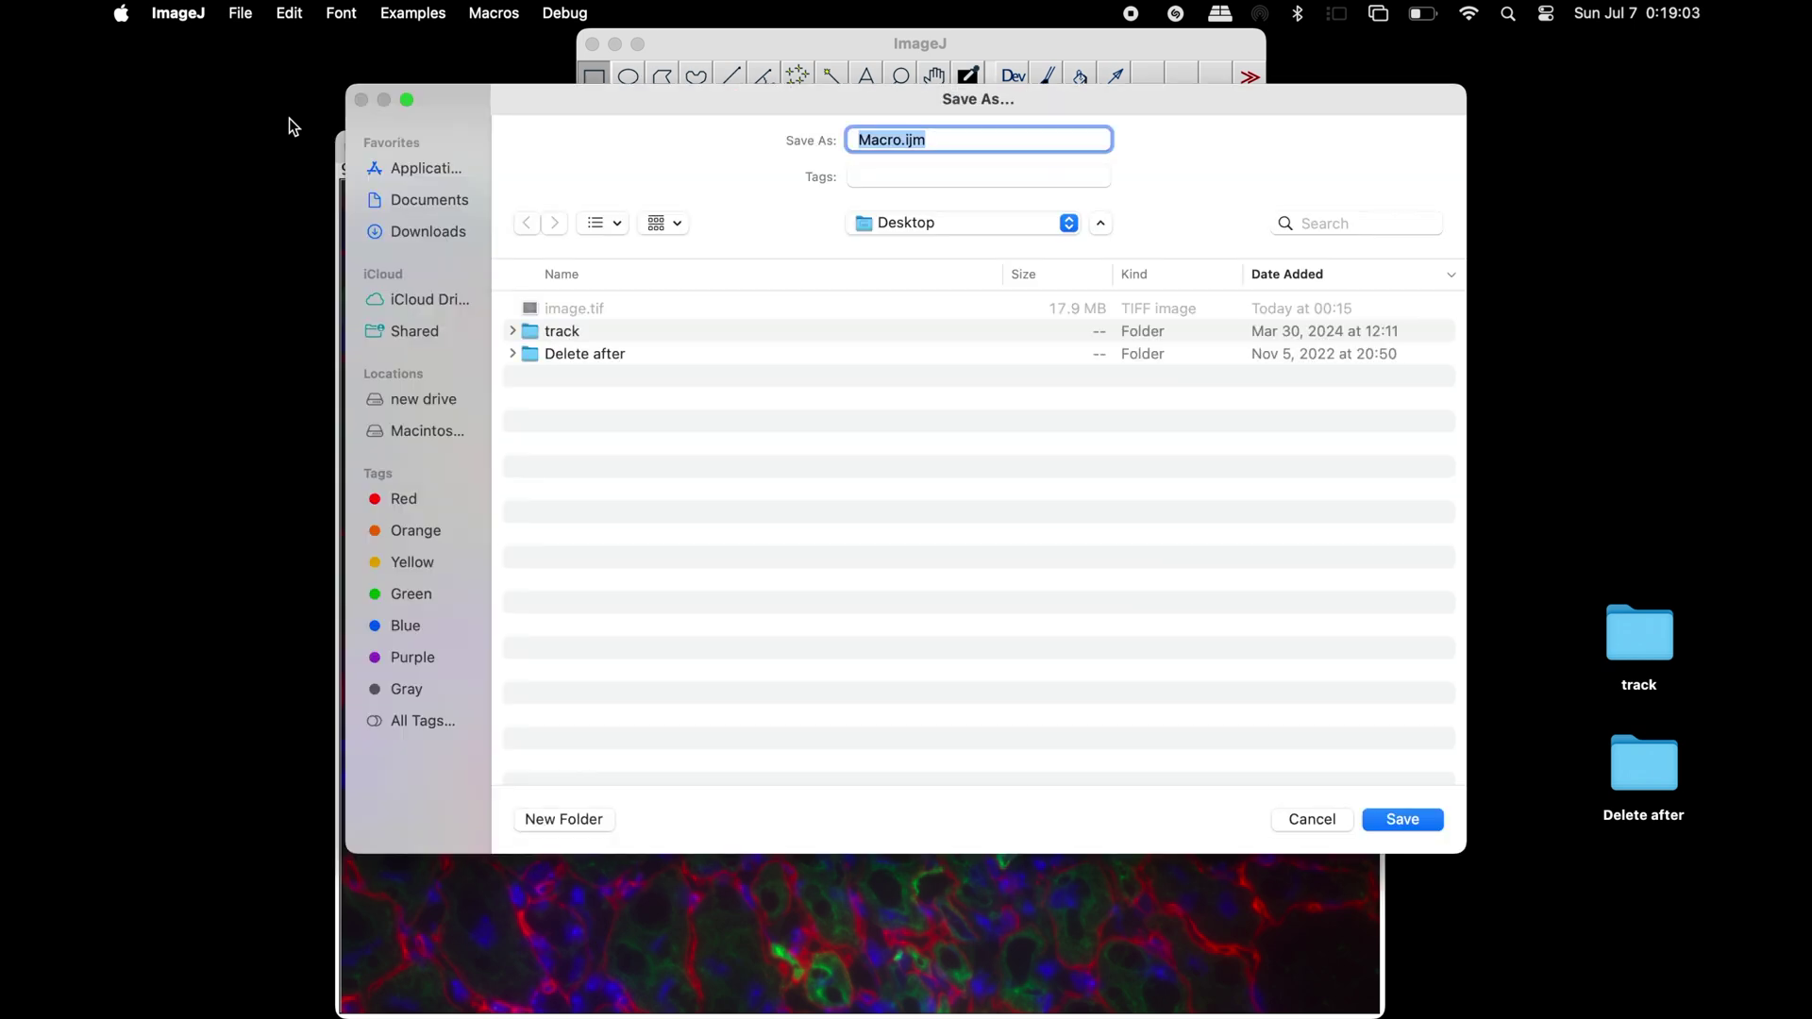
pyautogui.click(900, 139)
pyautogui.write('sca')
pyautogui.write('le bar')
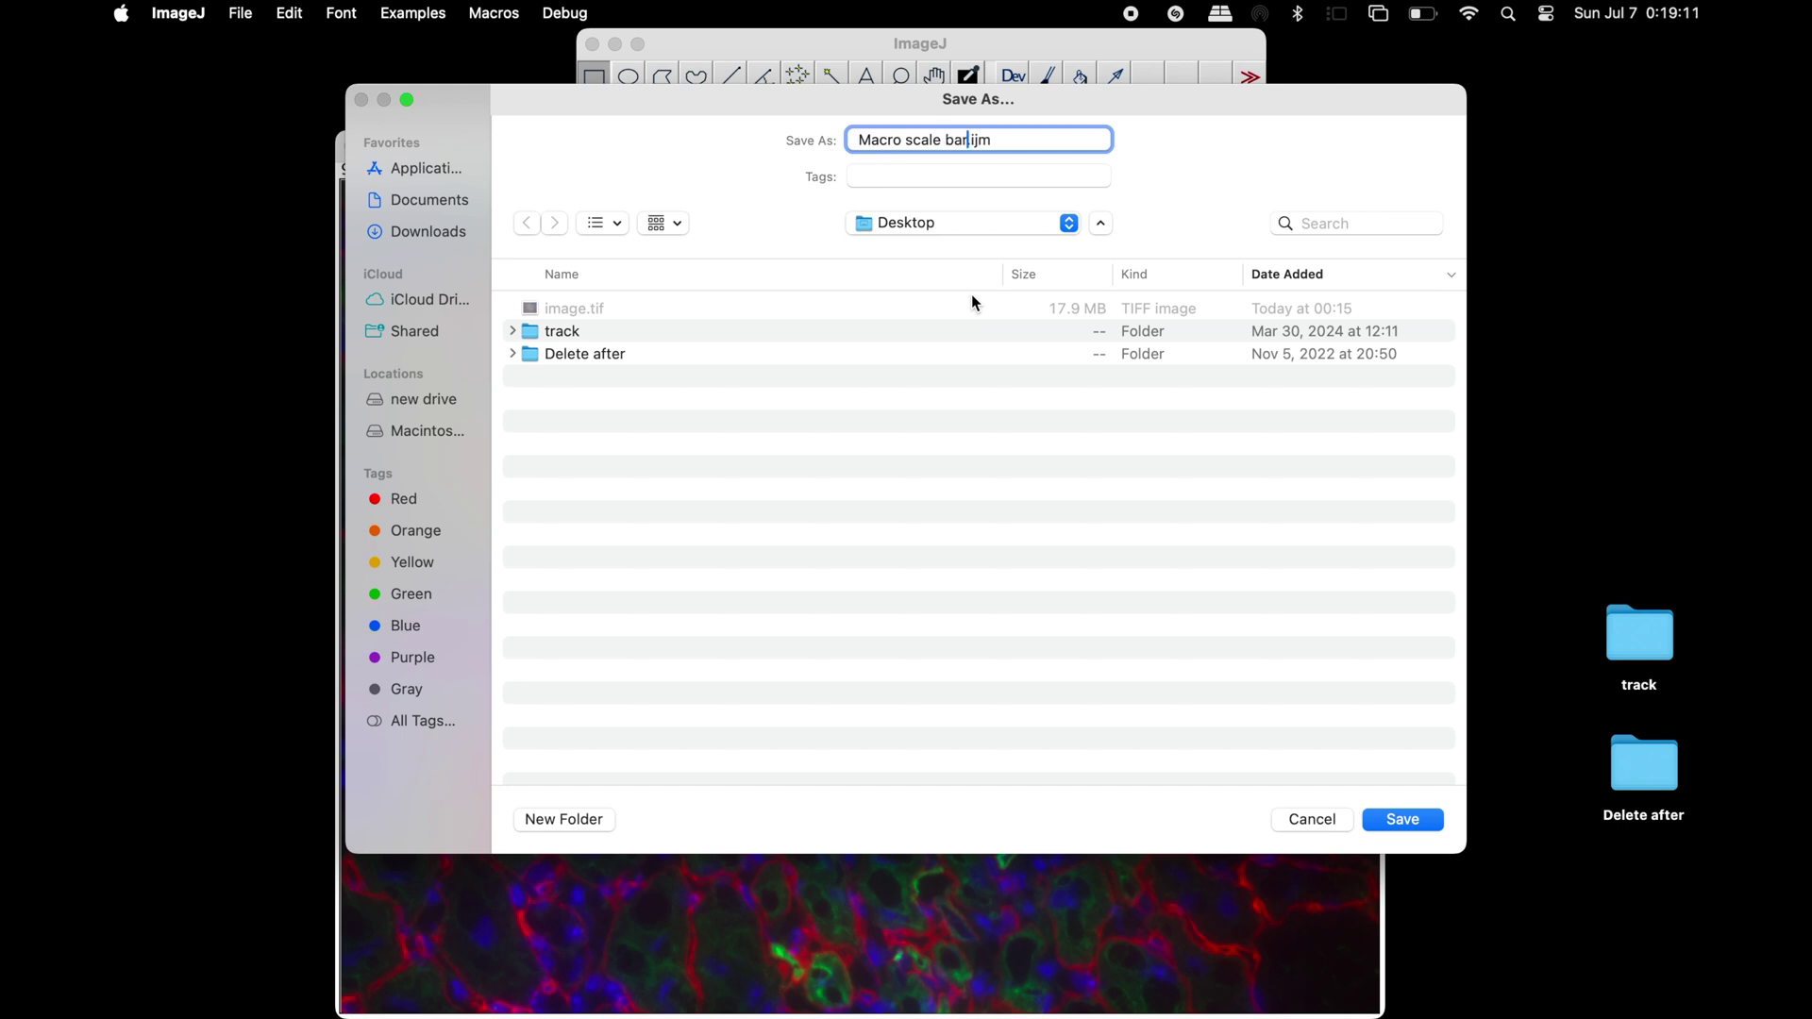
pyautogui.click(1419, 818)
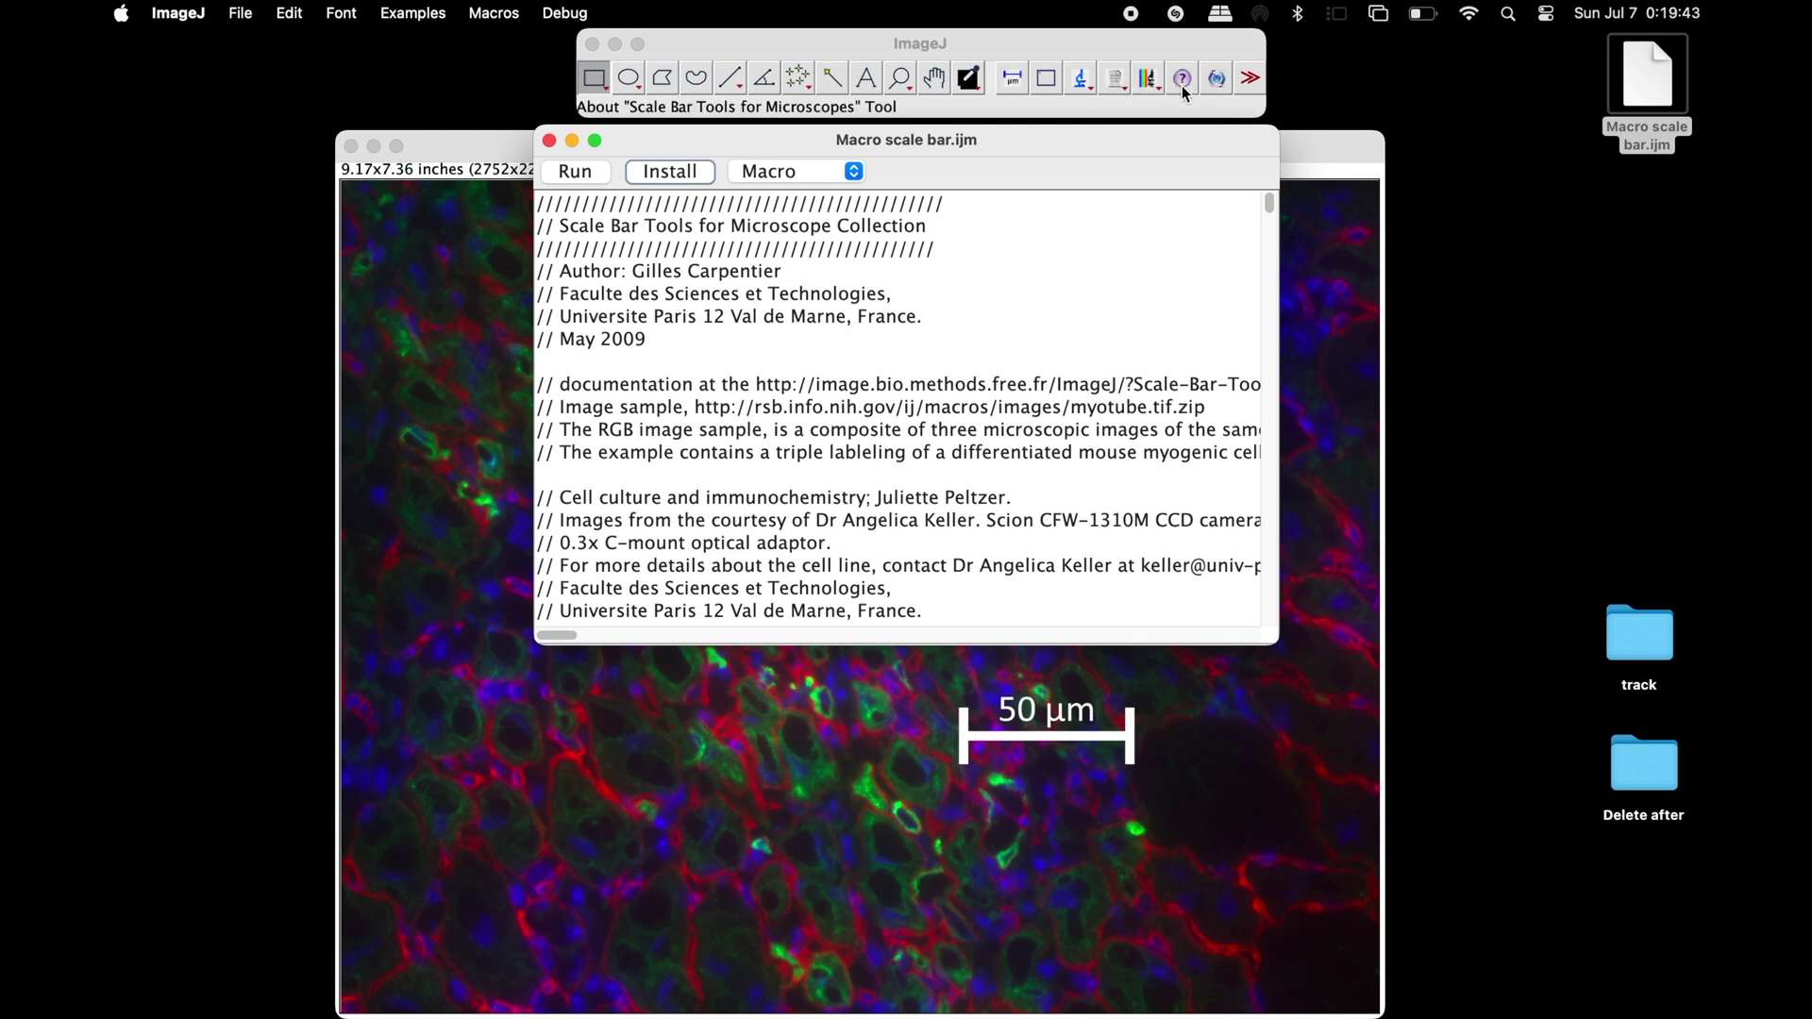
pyautogui.click(550, 144)
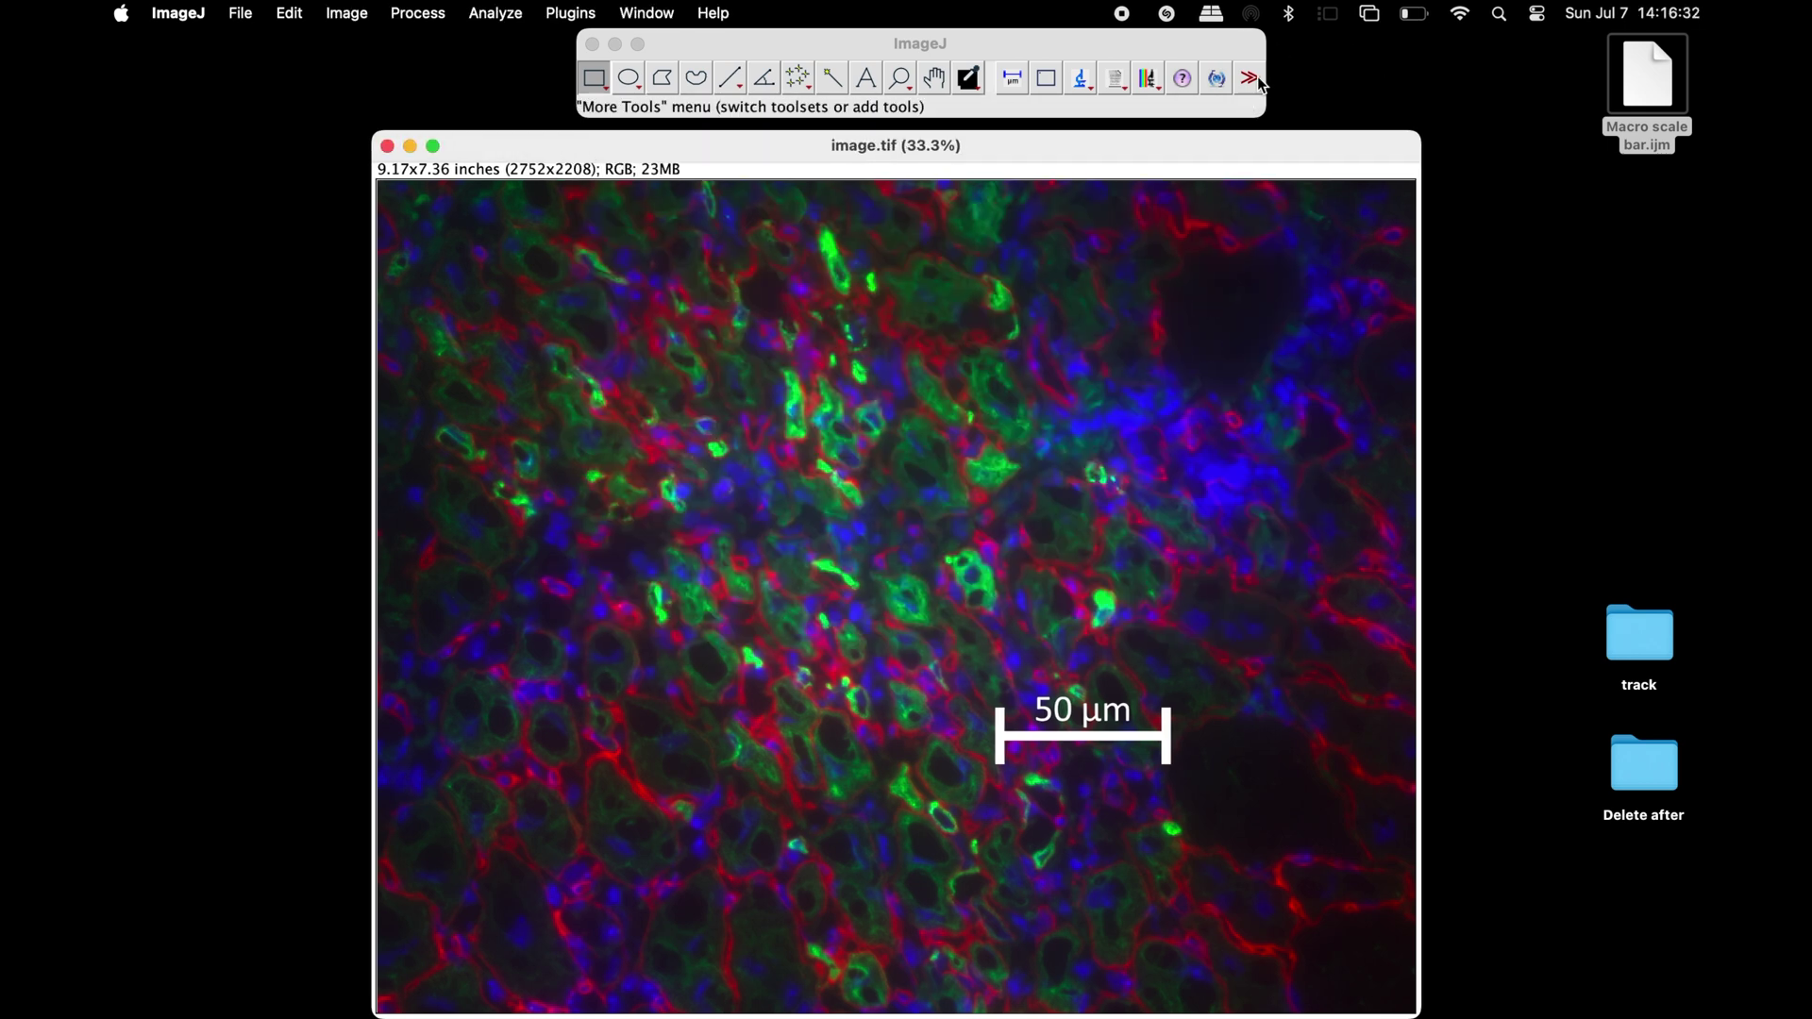
# Load the 'Macro scale bar' toolset from the More Tools list.
pyautogui.click(1249, 78)
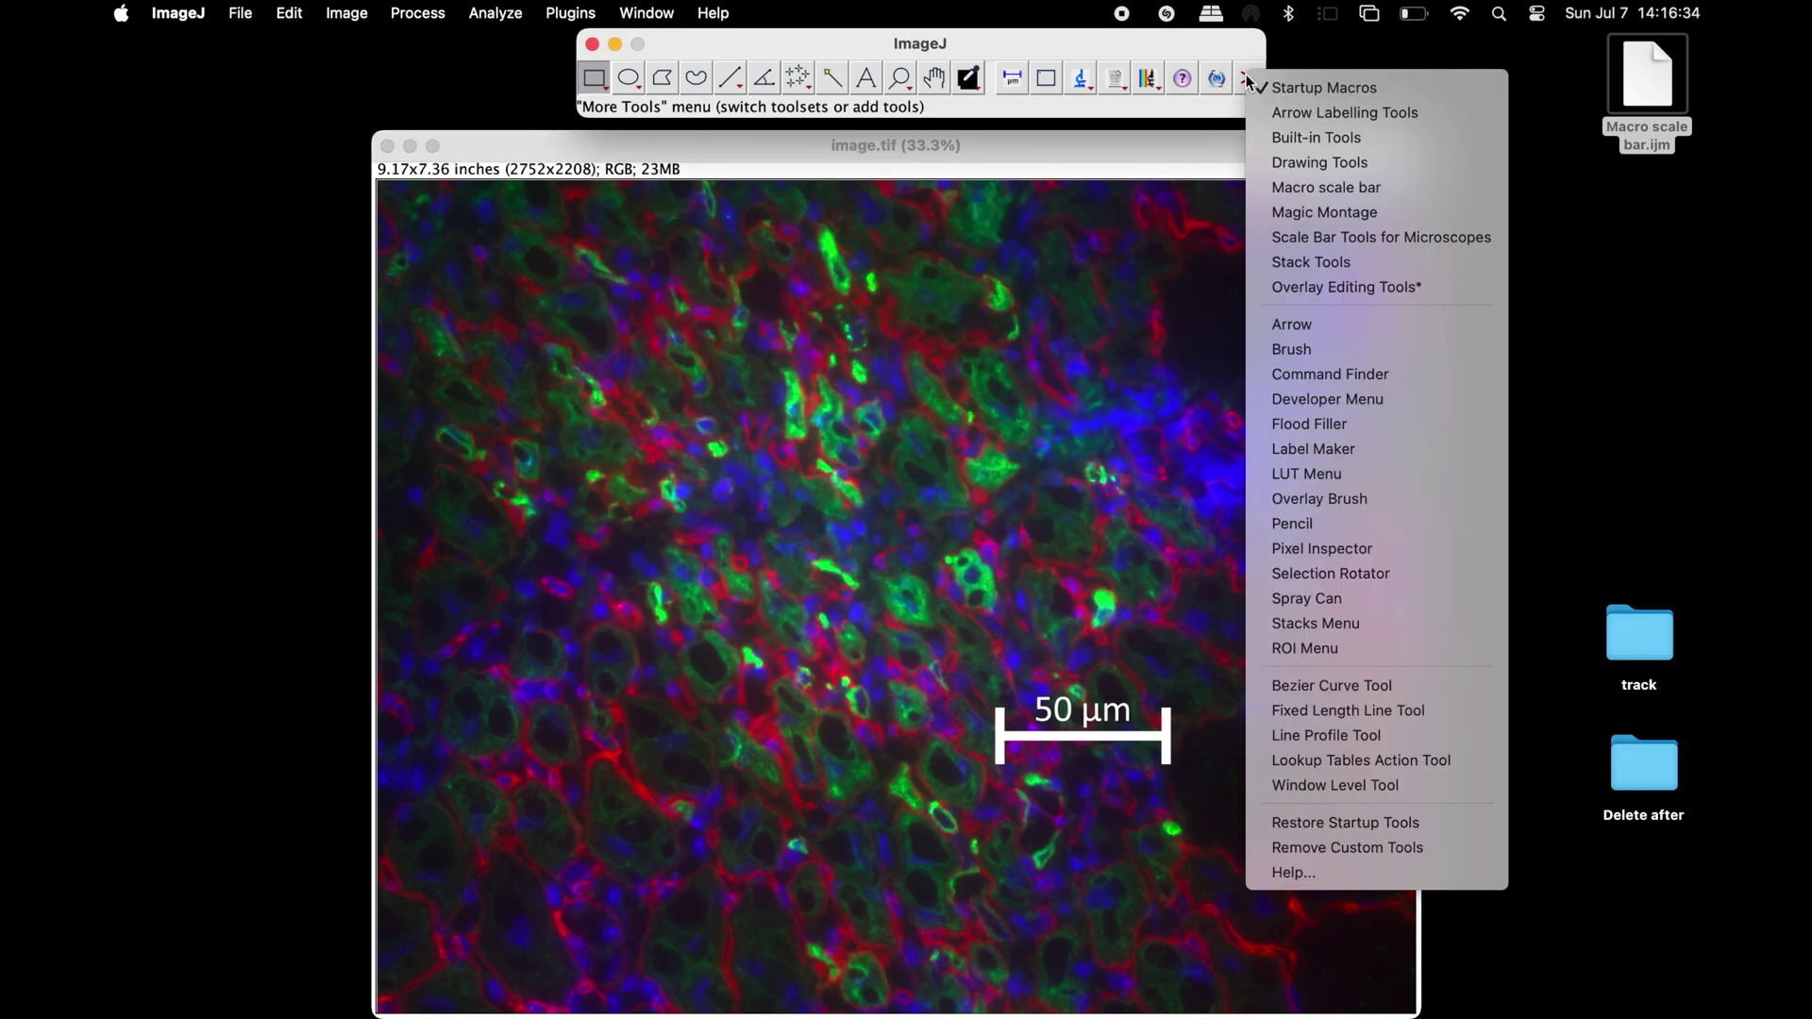
pyautogui.click(1400, 190)
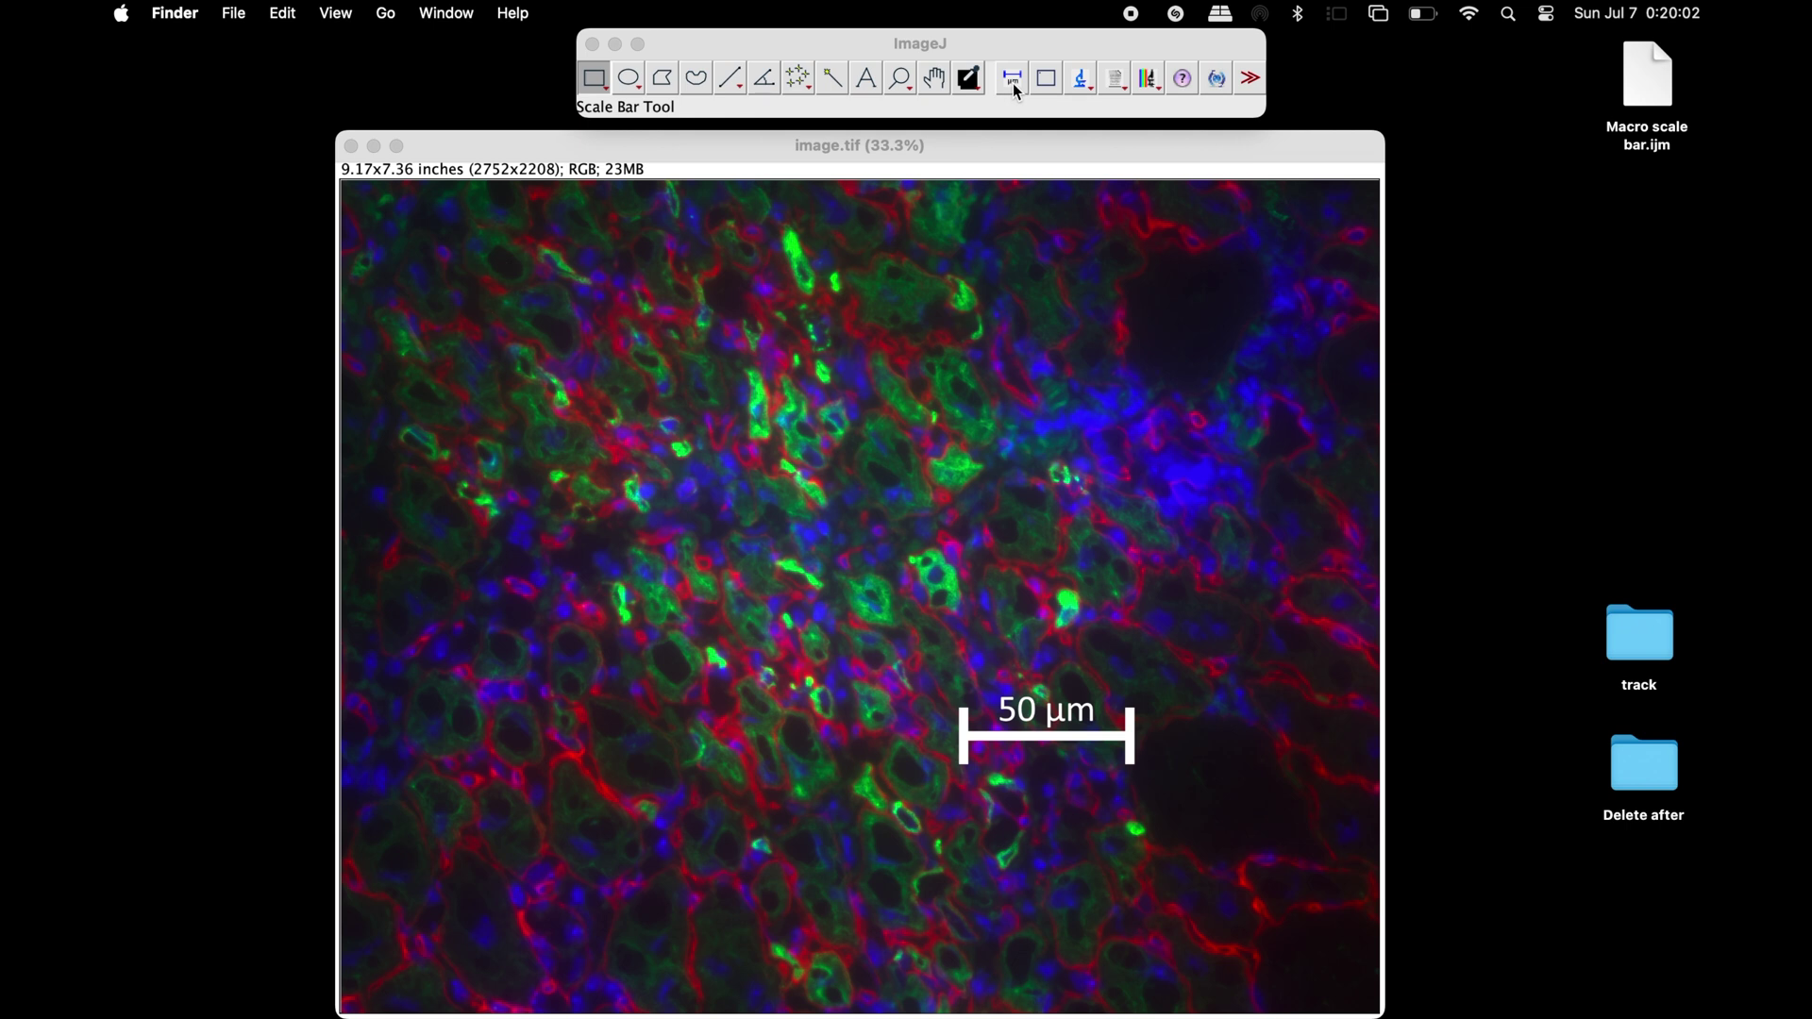
# Try the Scale Bar Tool, dismiss the profile warning, and show the microscope profiles list.
pyautogui.click(1012, 83)
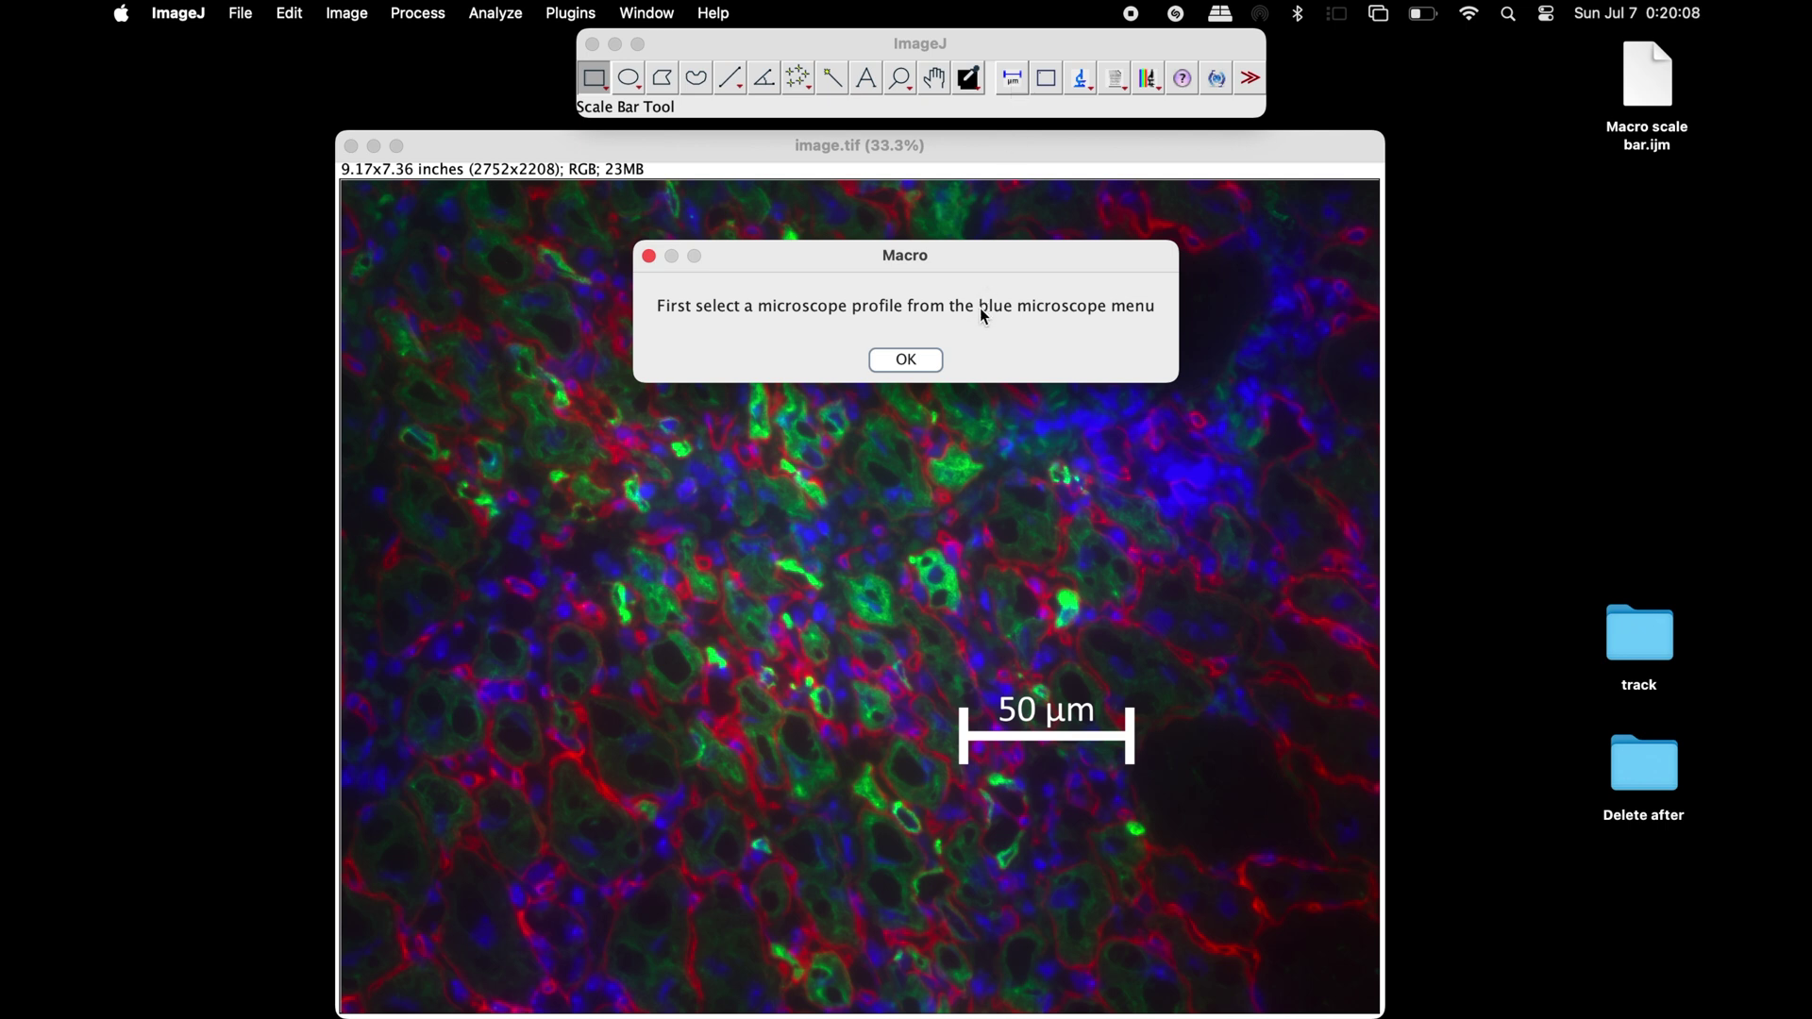
pyautogui.click(906, 359)
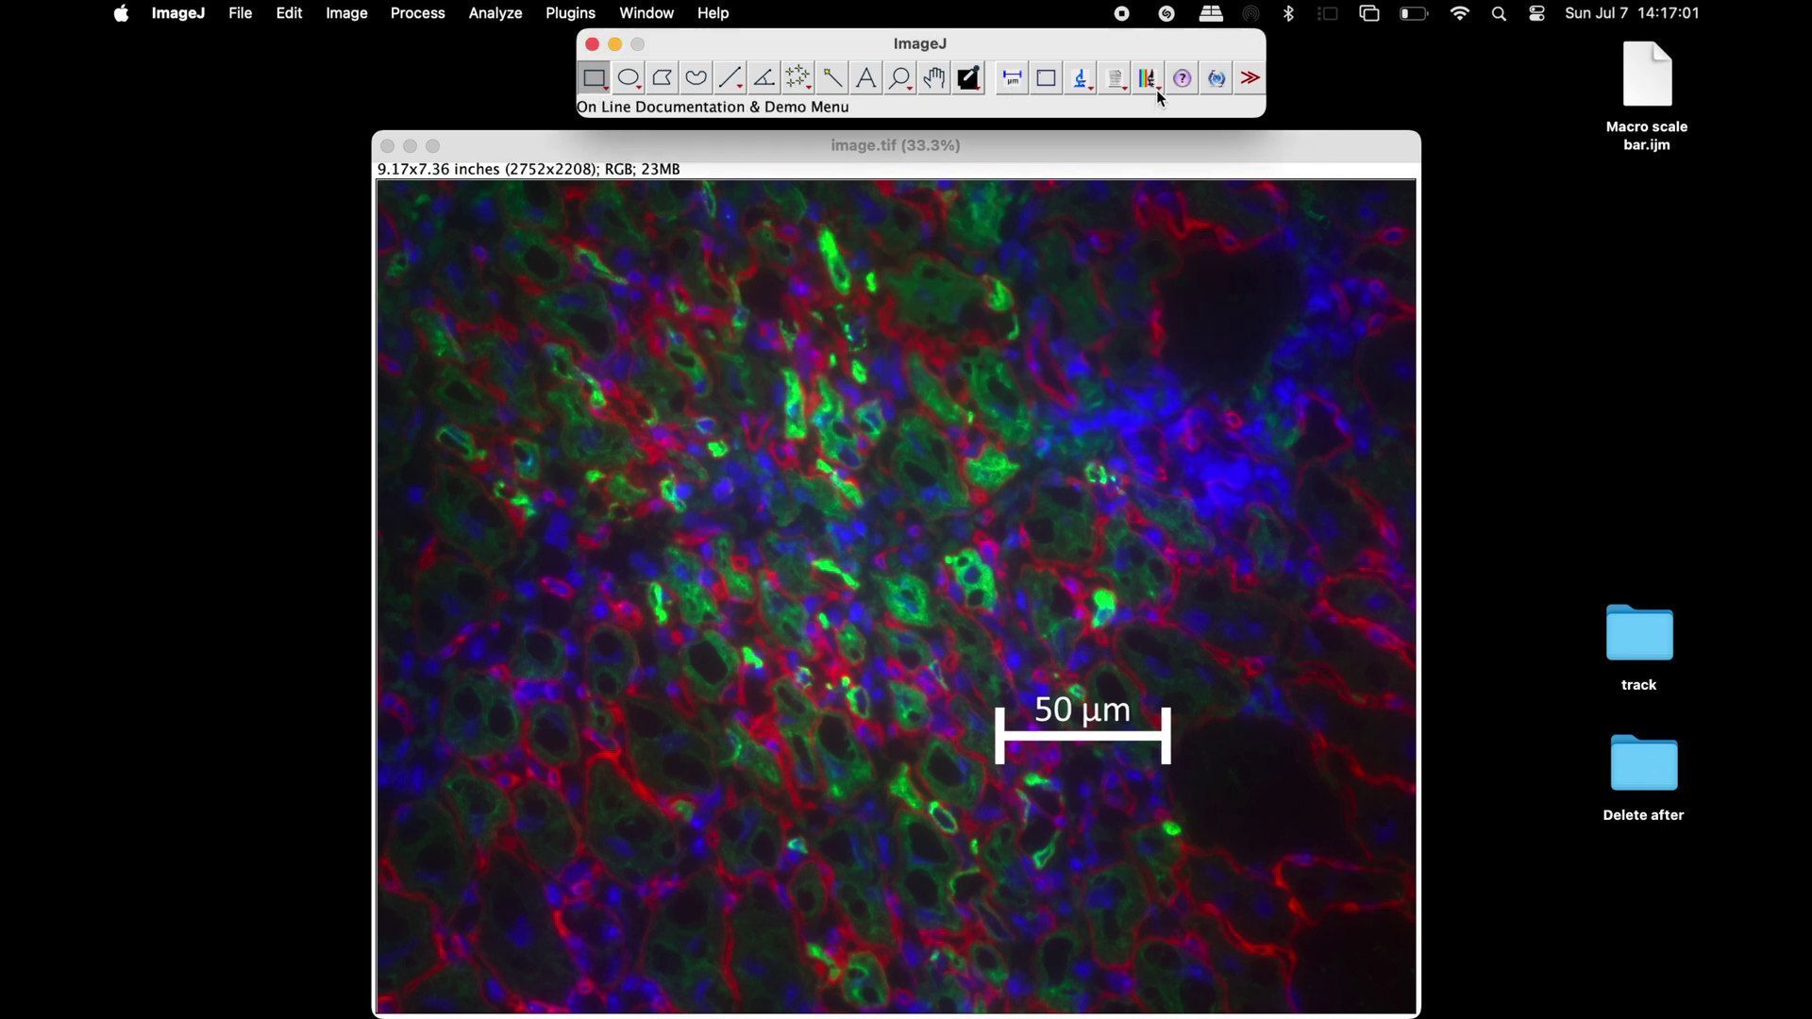
pyautogui.click(1156, 85)
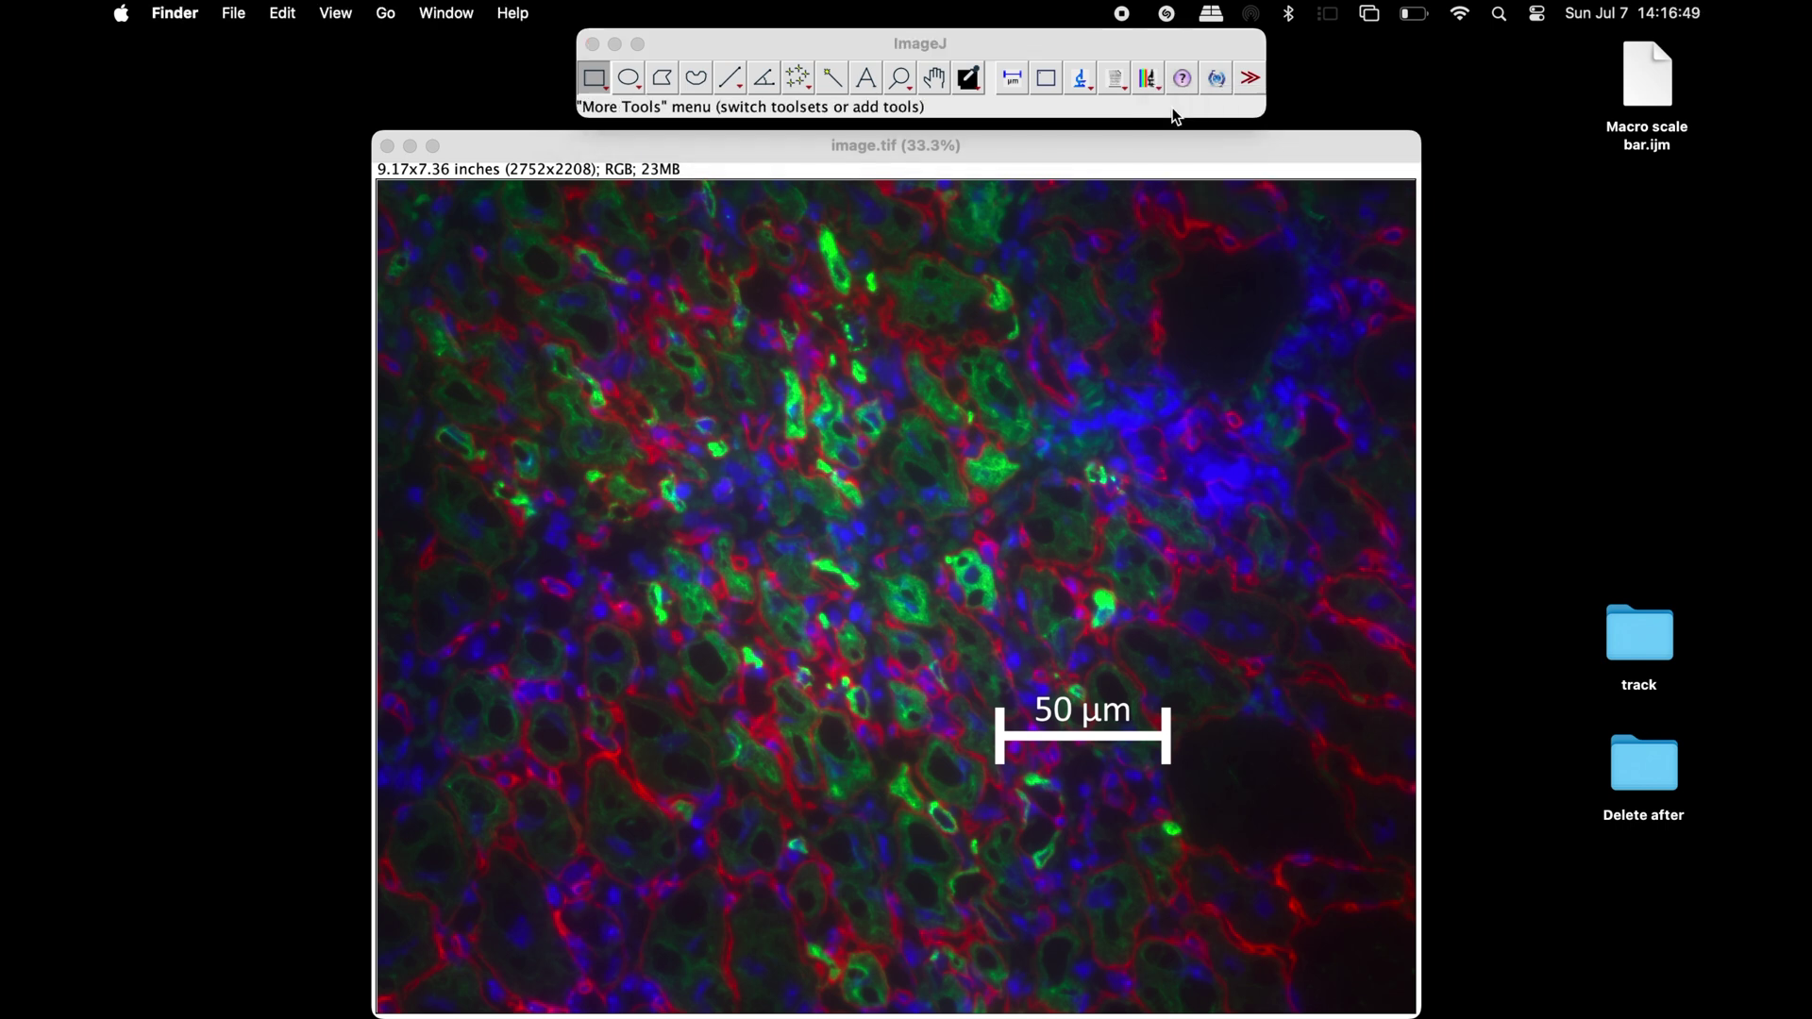
pyautogui.click(1090, 88)
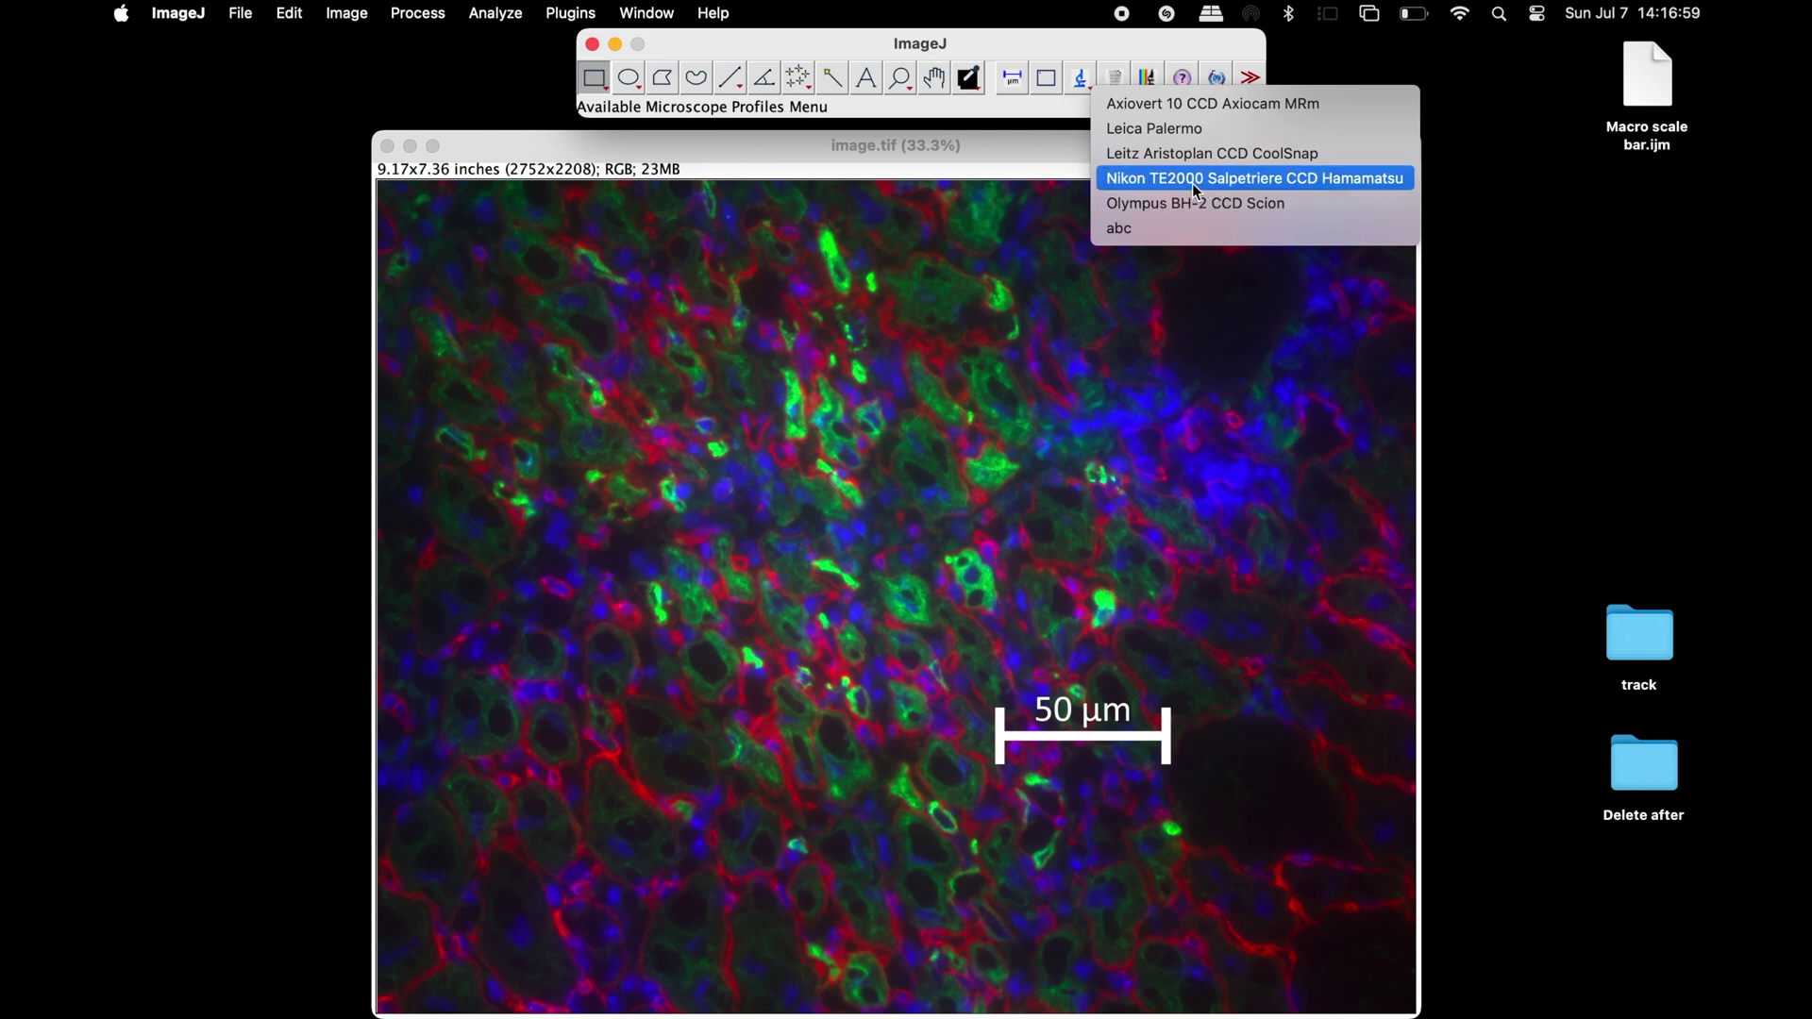
# Check the Profiles Manager menu, then draw a straight line across the 50 µm bar.
pyautogui.click(1083, 121)
pyautogui.click(1117, 80)
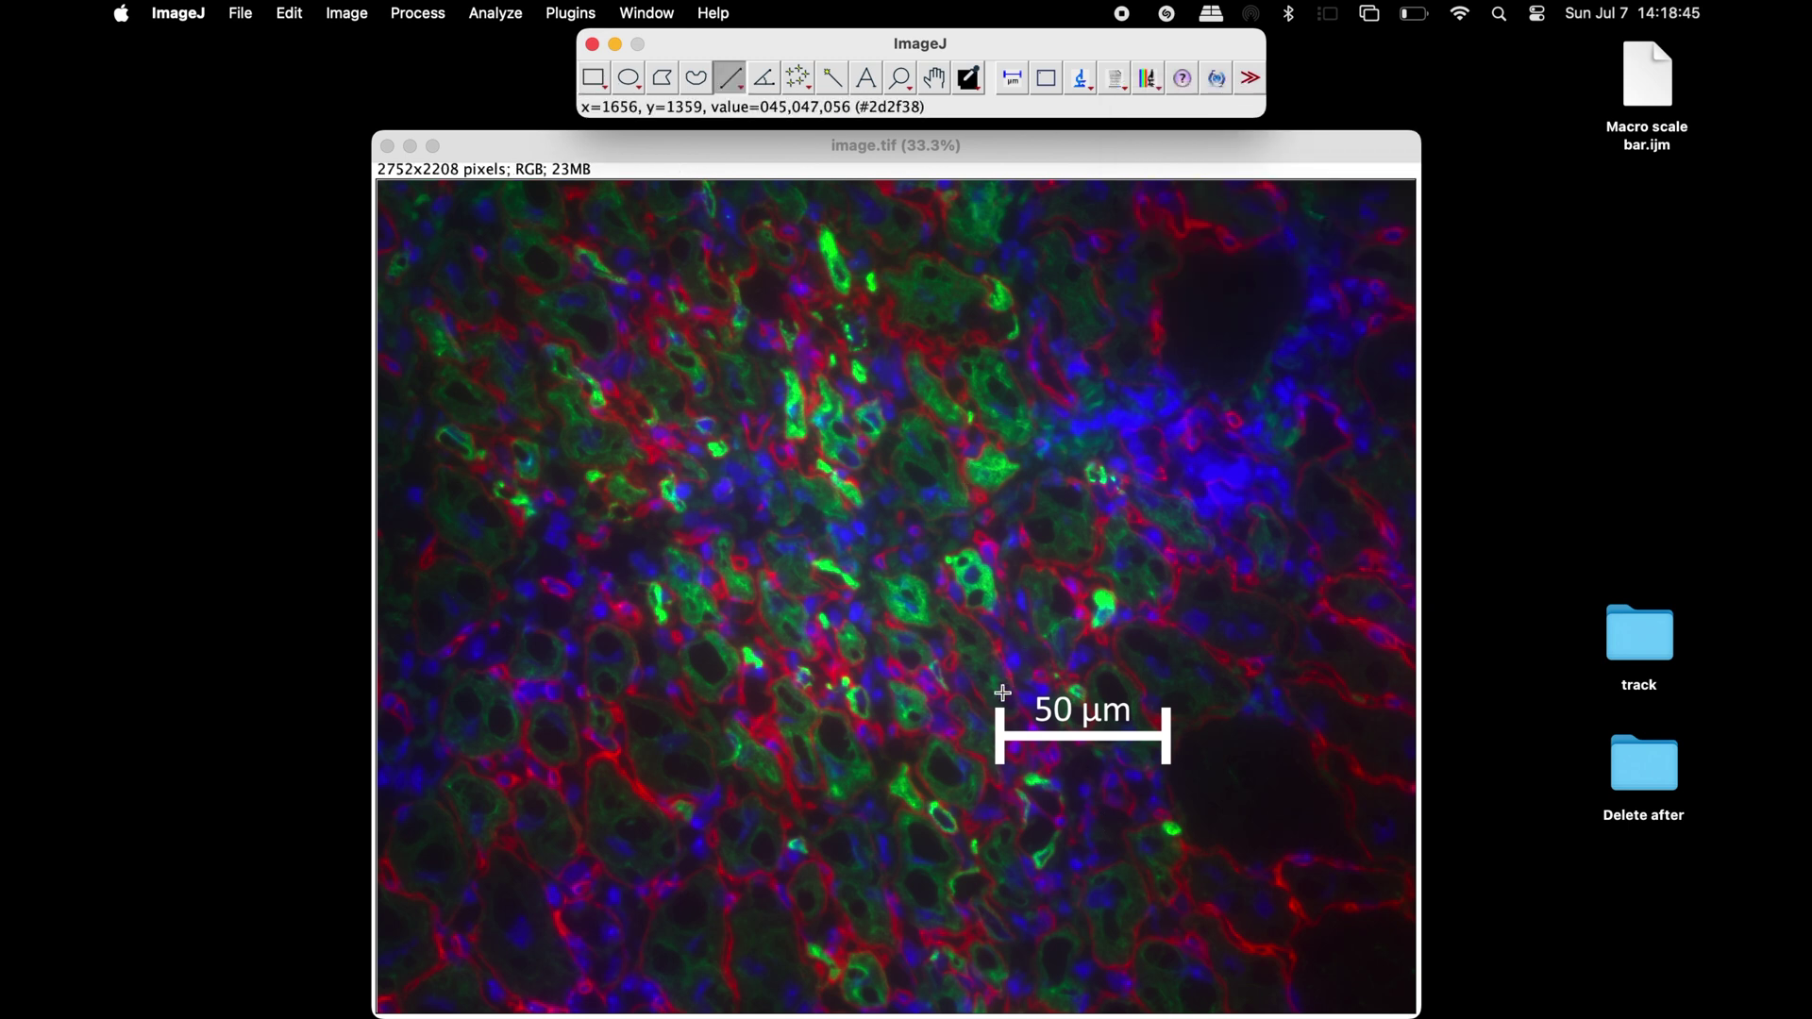
pyautogui.moveTo(996, 688); pyautogui.dragTo(1169, 687)
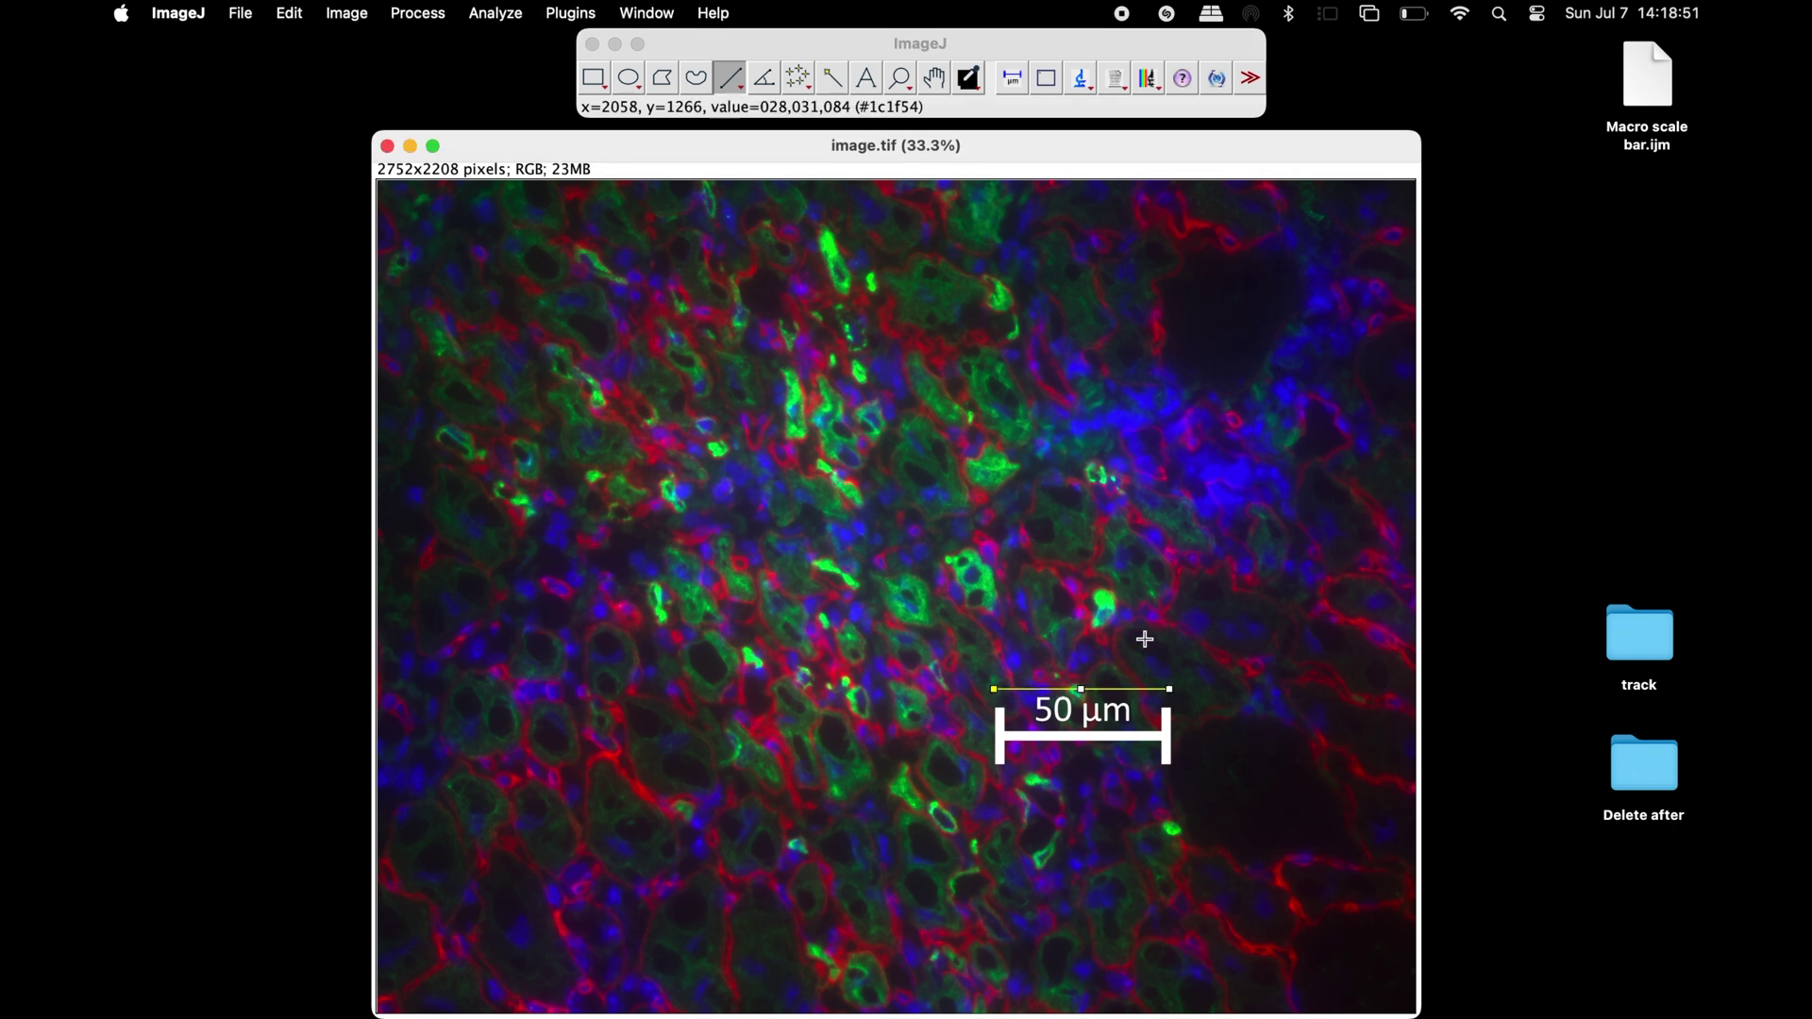
# Read the 465-pixel line distance in Analyze > Set Scale, then close the dialog.
pyautogui.click(496, 12)
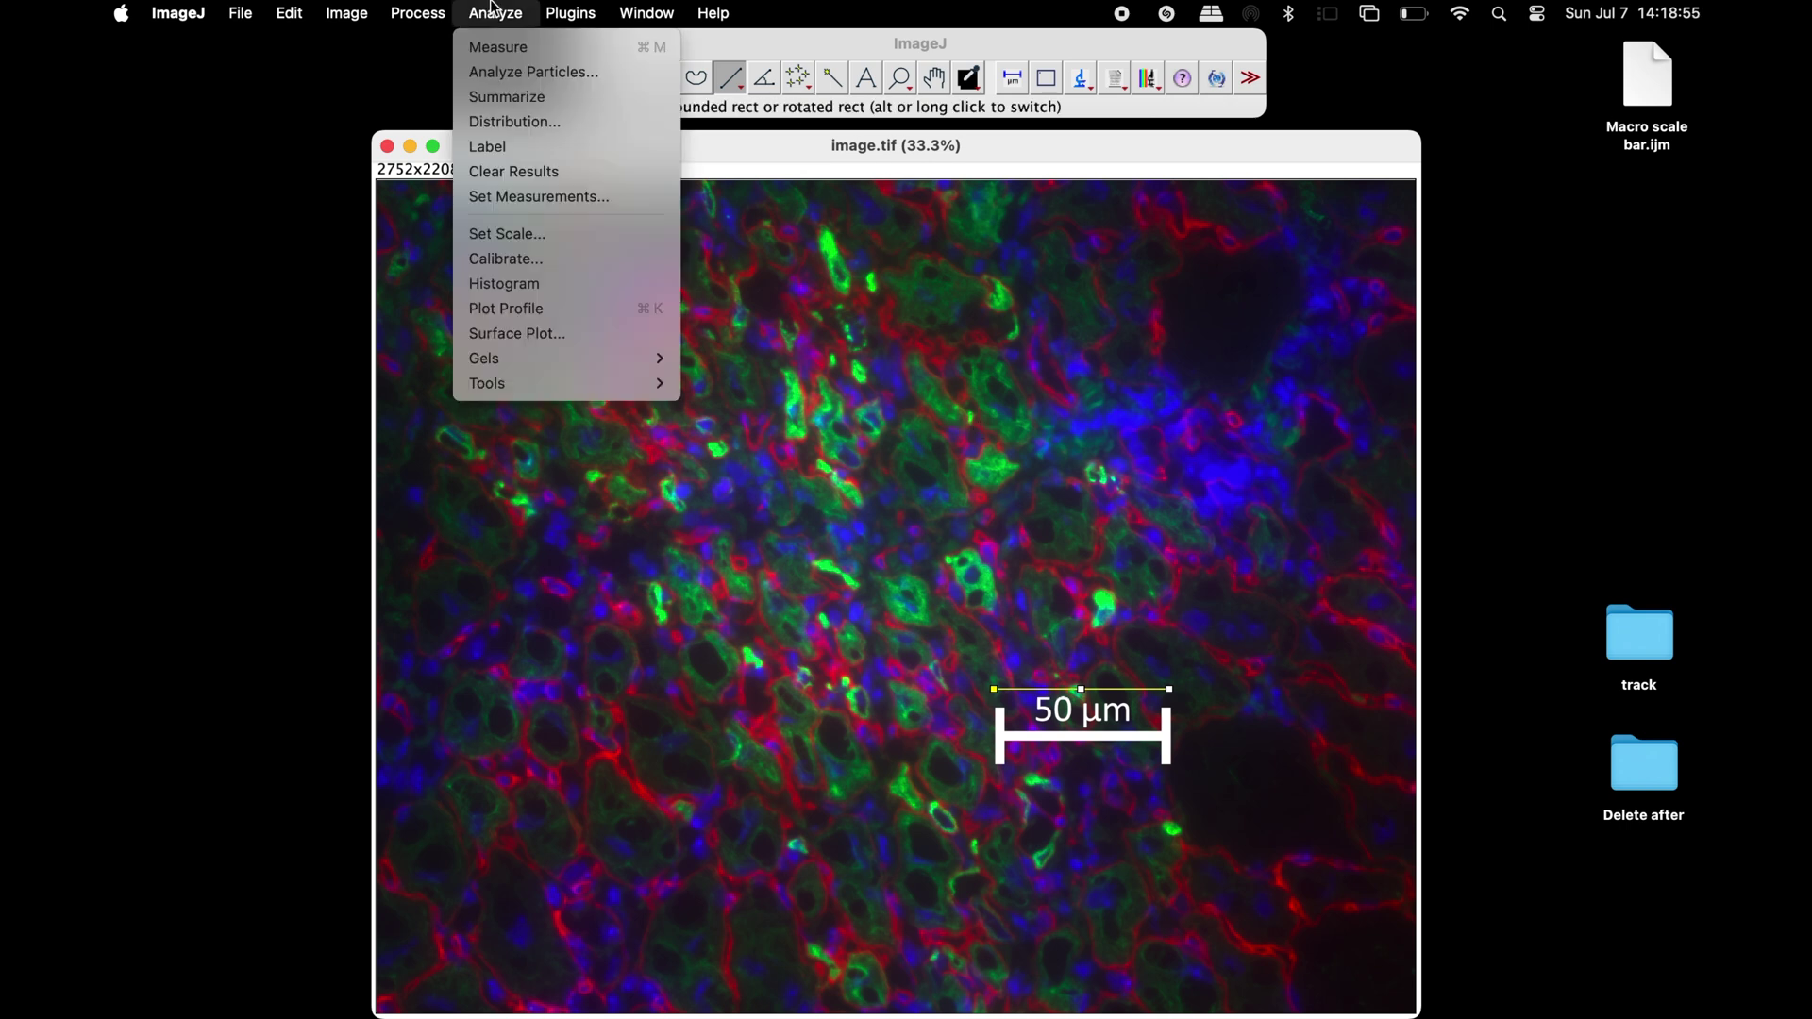
pyautogui.click(554, 228)
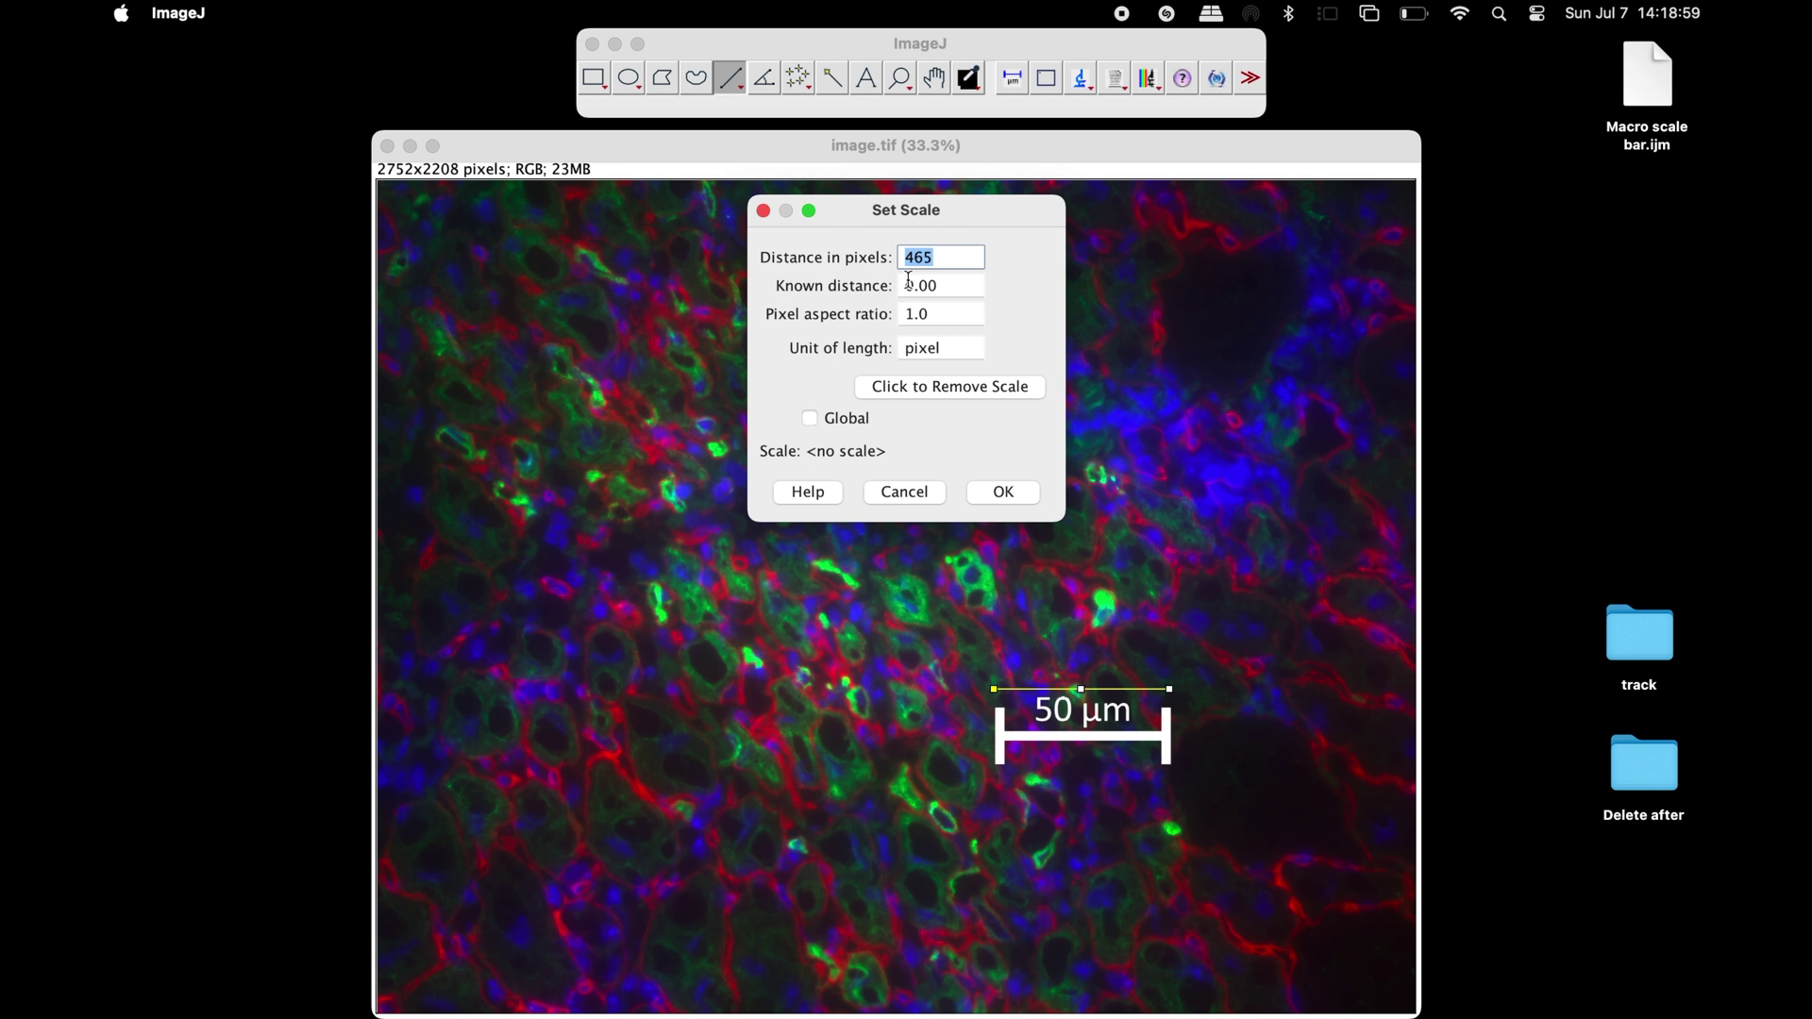
pyautogui.click(956, 260)
pyautogui.click(1002, 491)
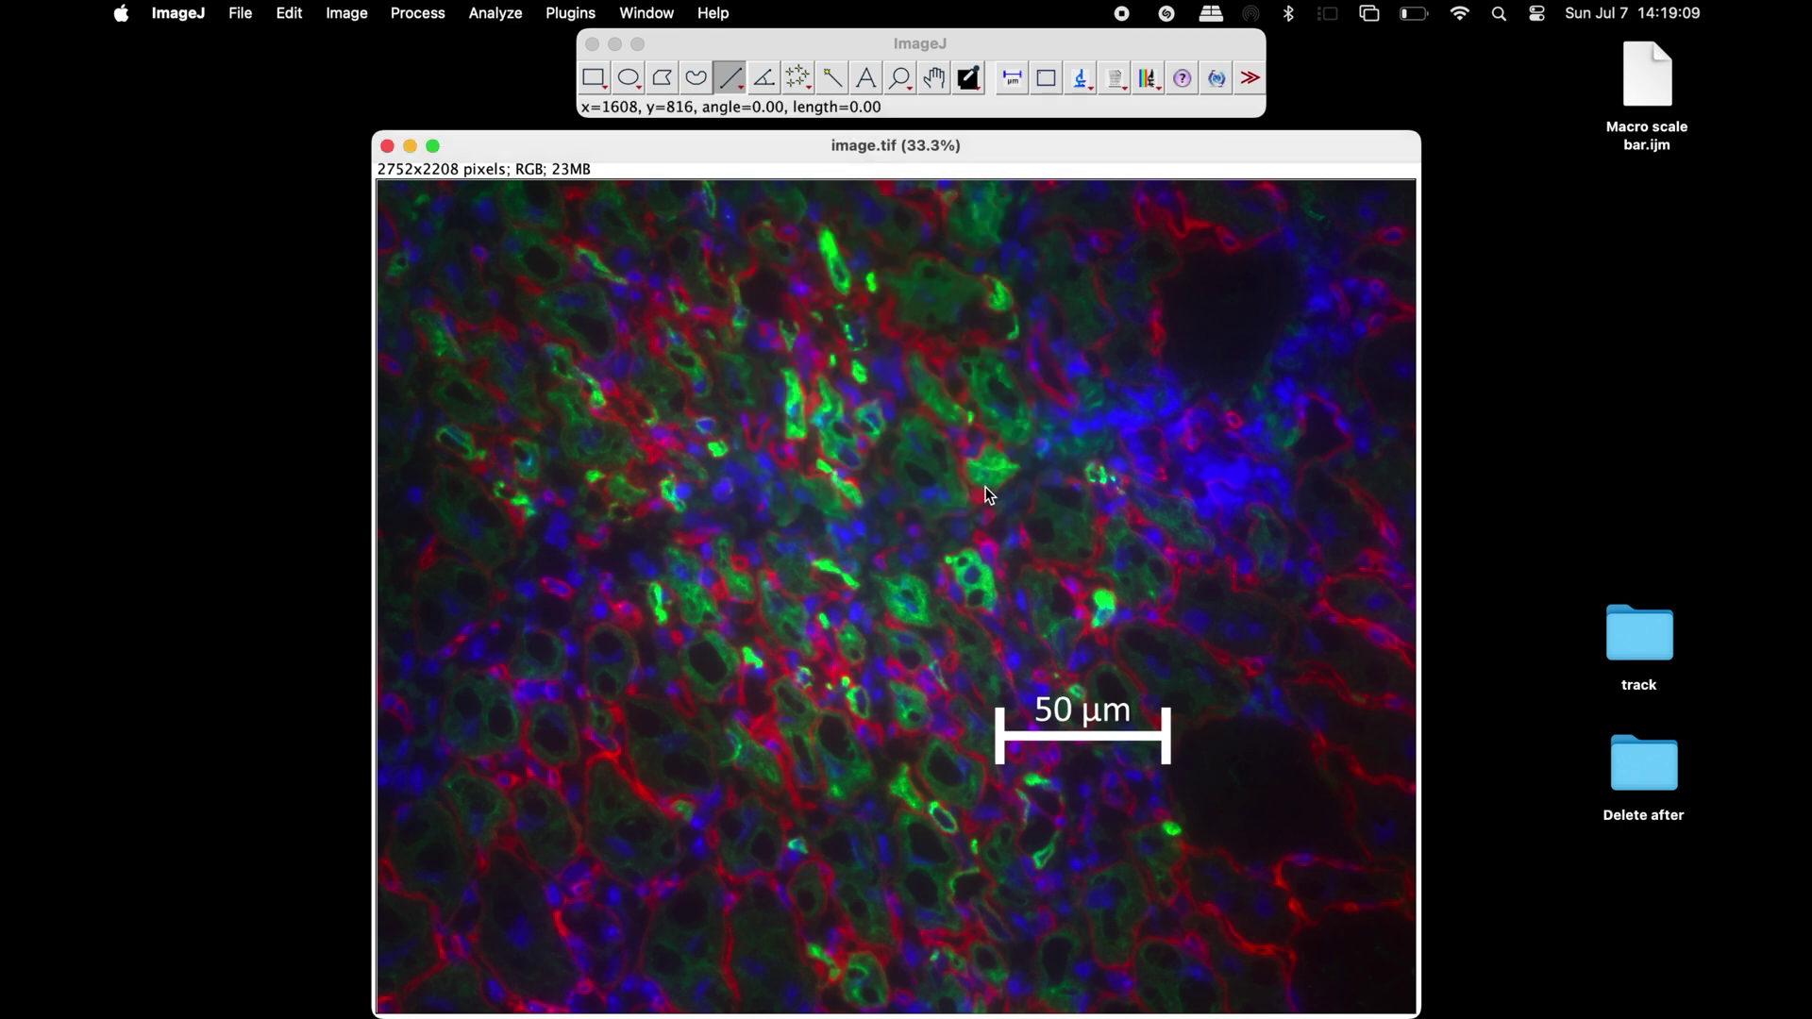
# Create a Zeiss profile: objective 20, 465 pixels for 50 µm, 50 µm default bar.
pyautogui.click(1124, 86)
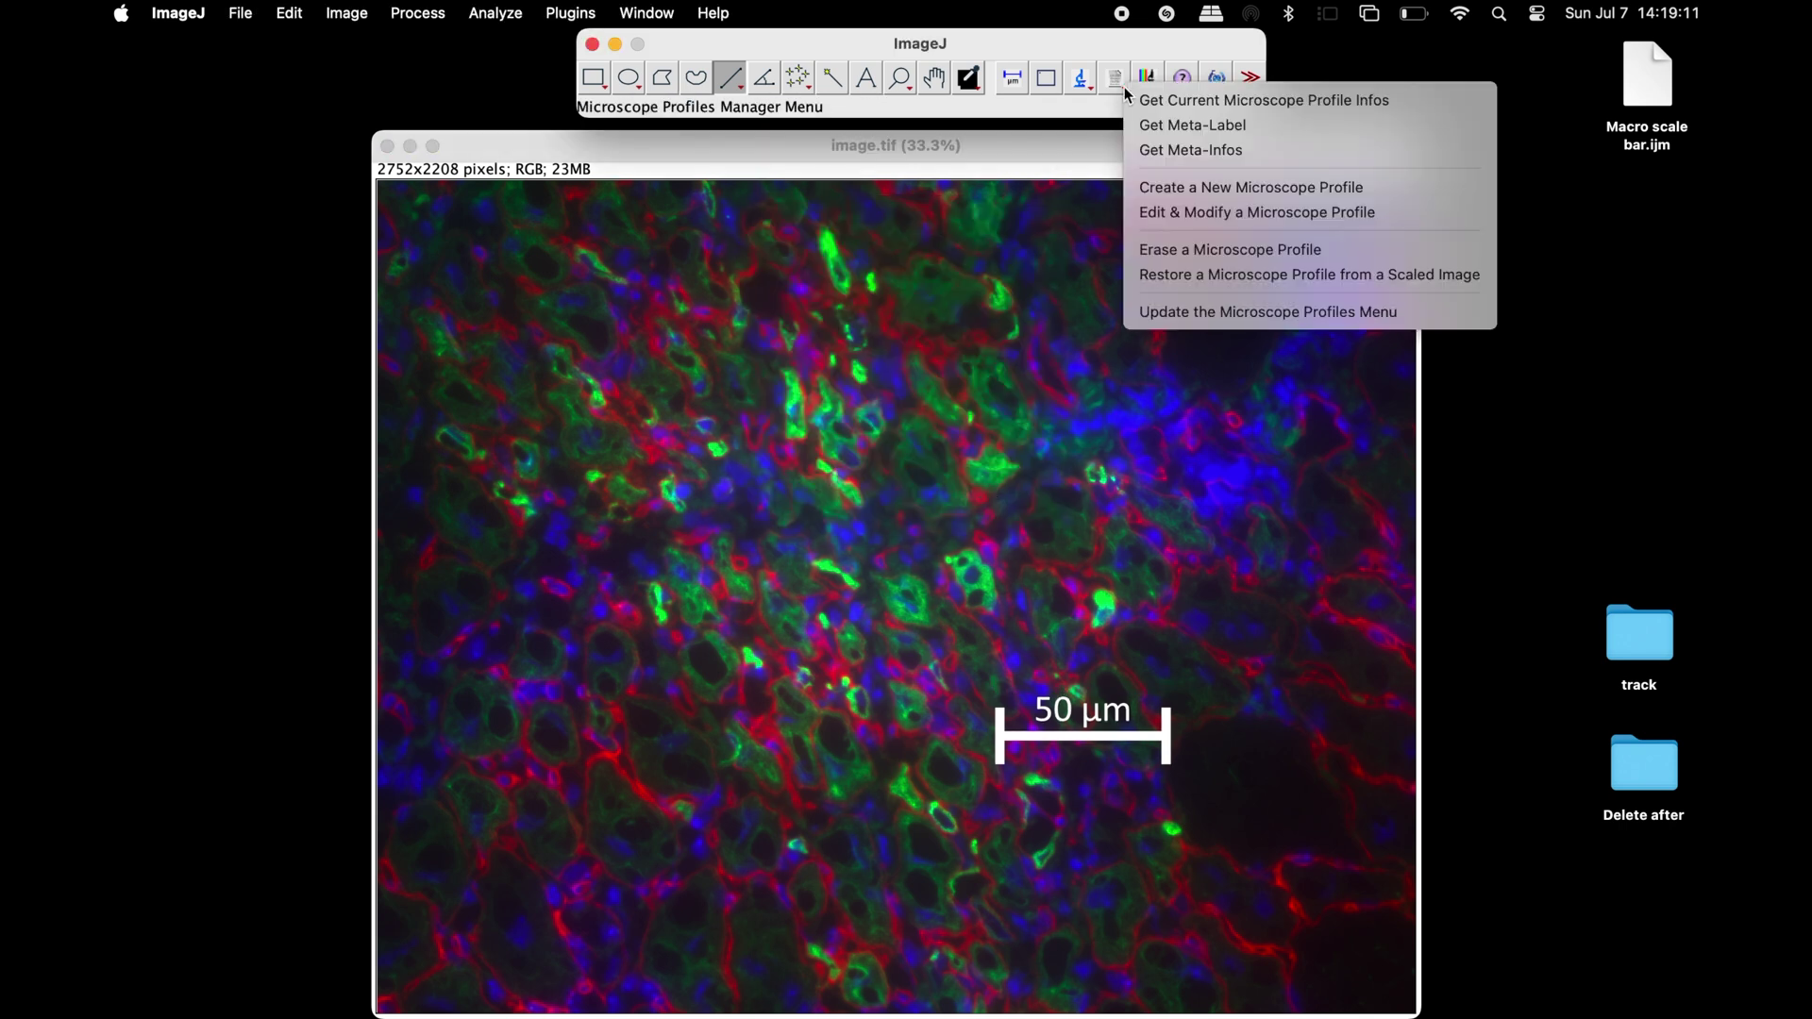
pyautogui.click(1177, 185)
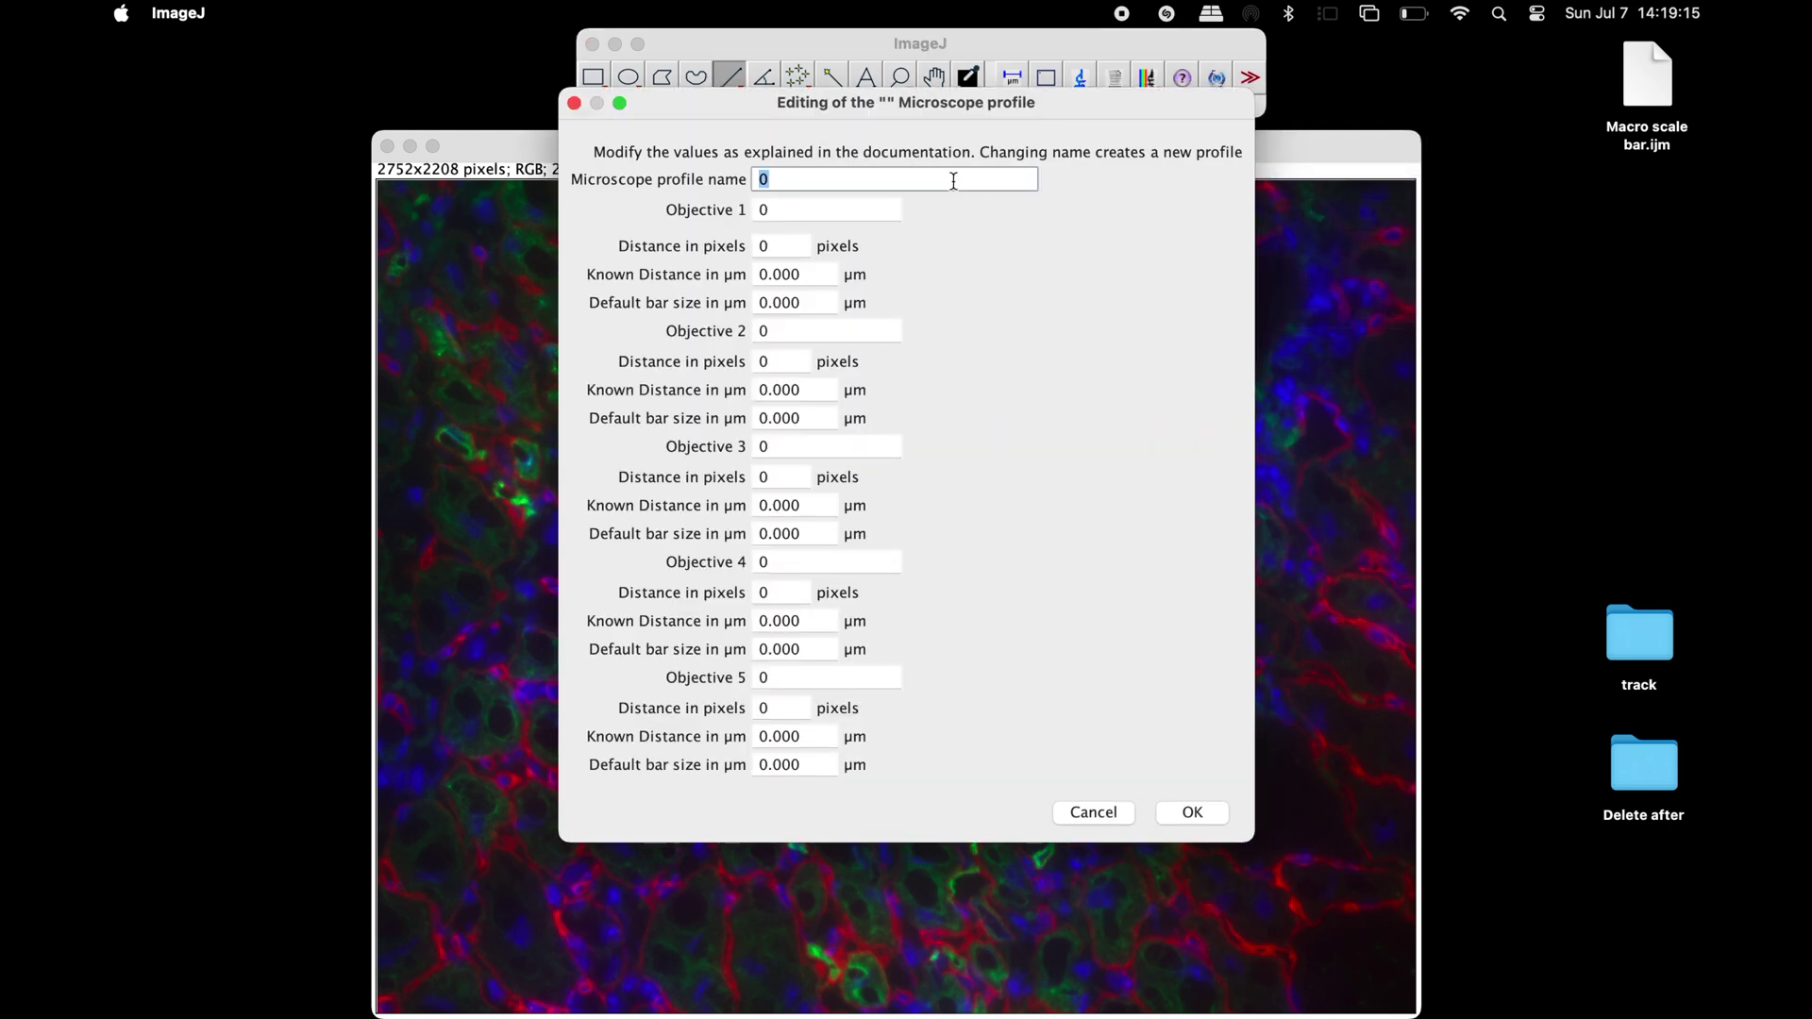
pyautogui.write('Zeiss')
pyautogui.doubleClick(809, 210)
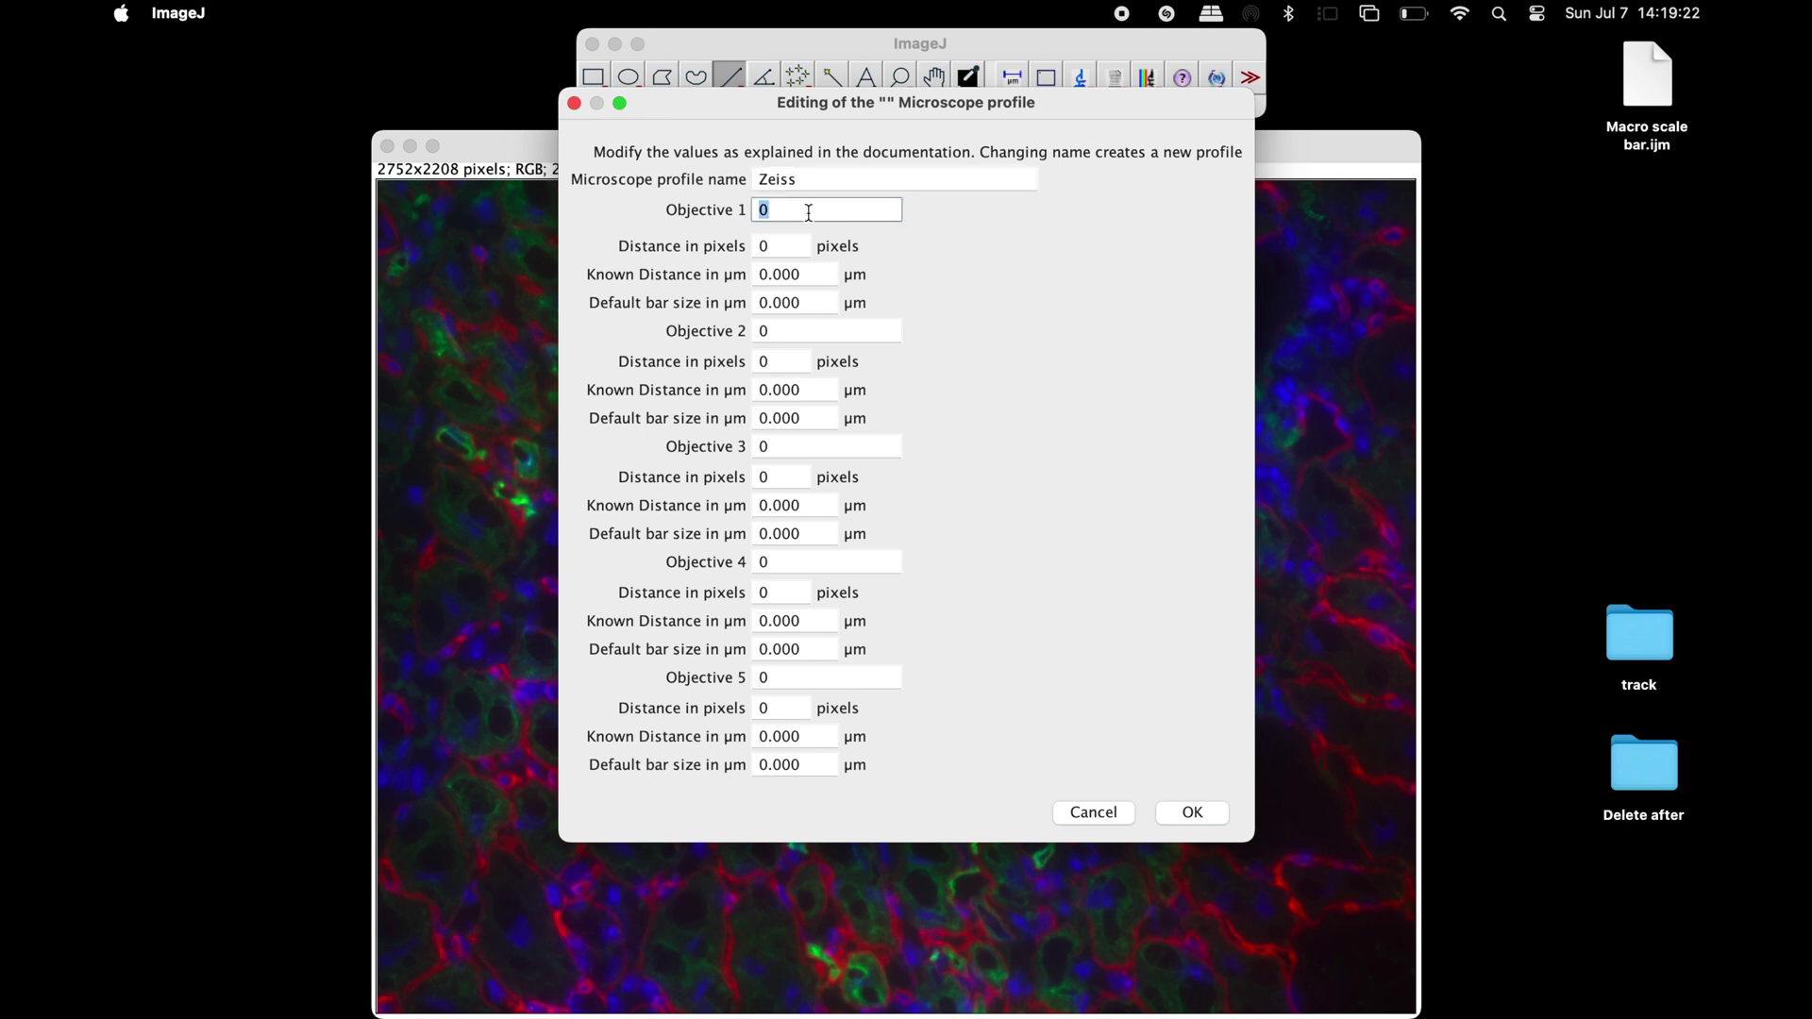
pyautogui.write('20')
pyautogui.doubleClick(791, 246)
pyautogui.write('465')
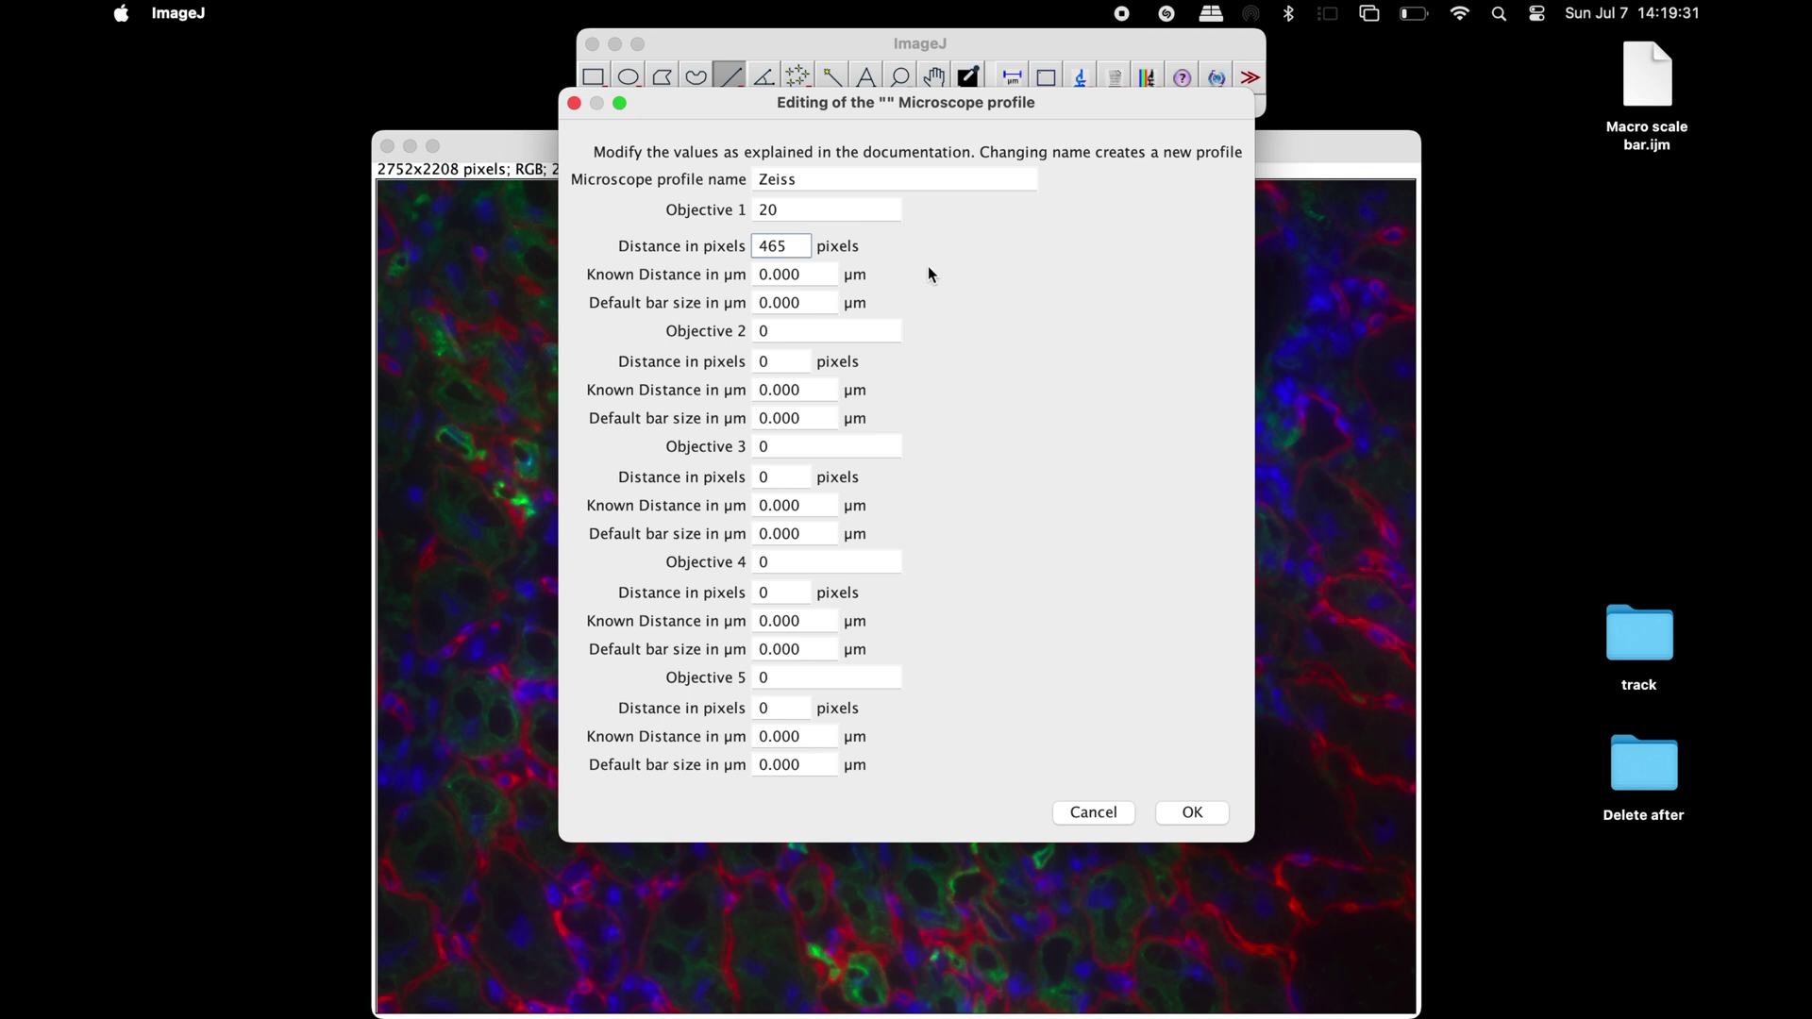
pyautogui.doubleClick(793, 275)
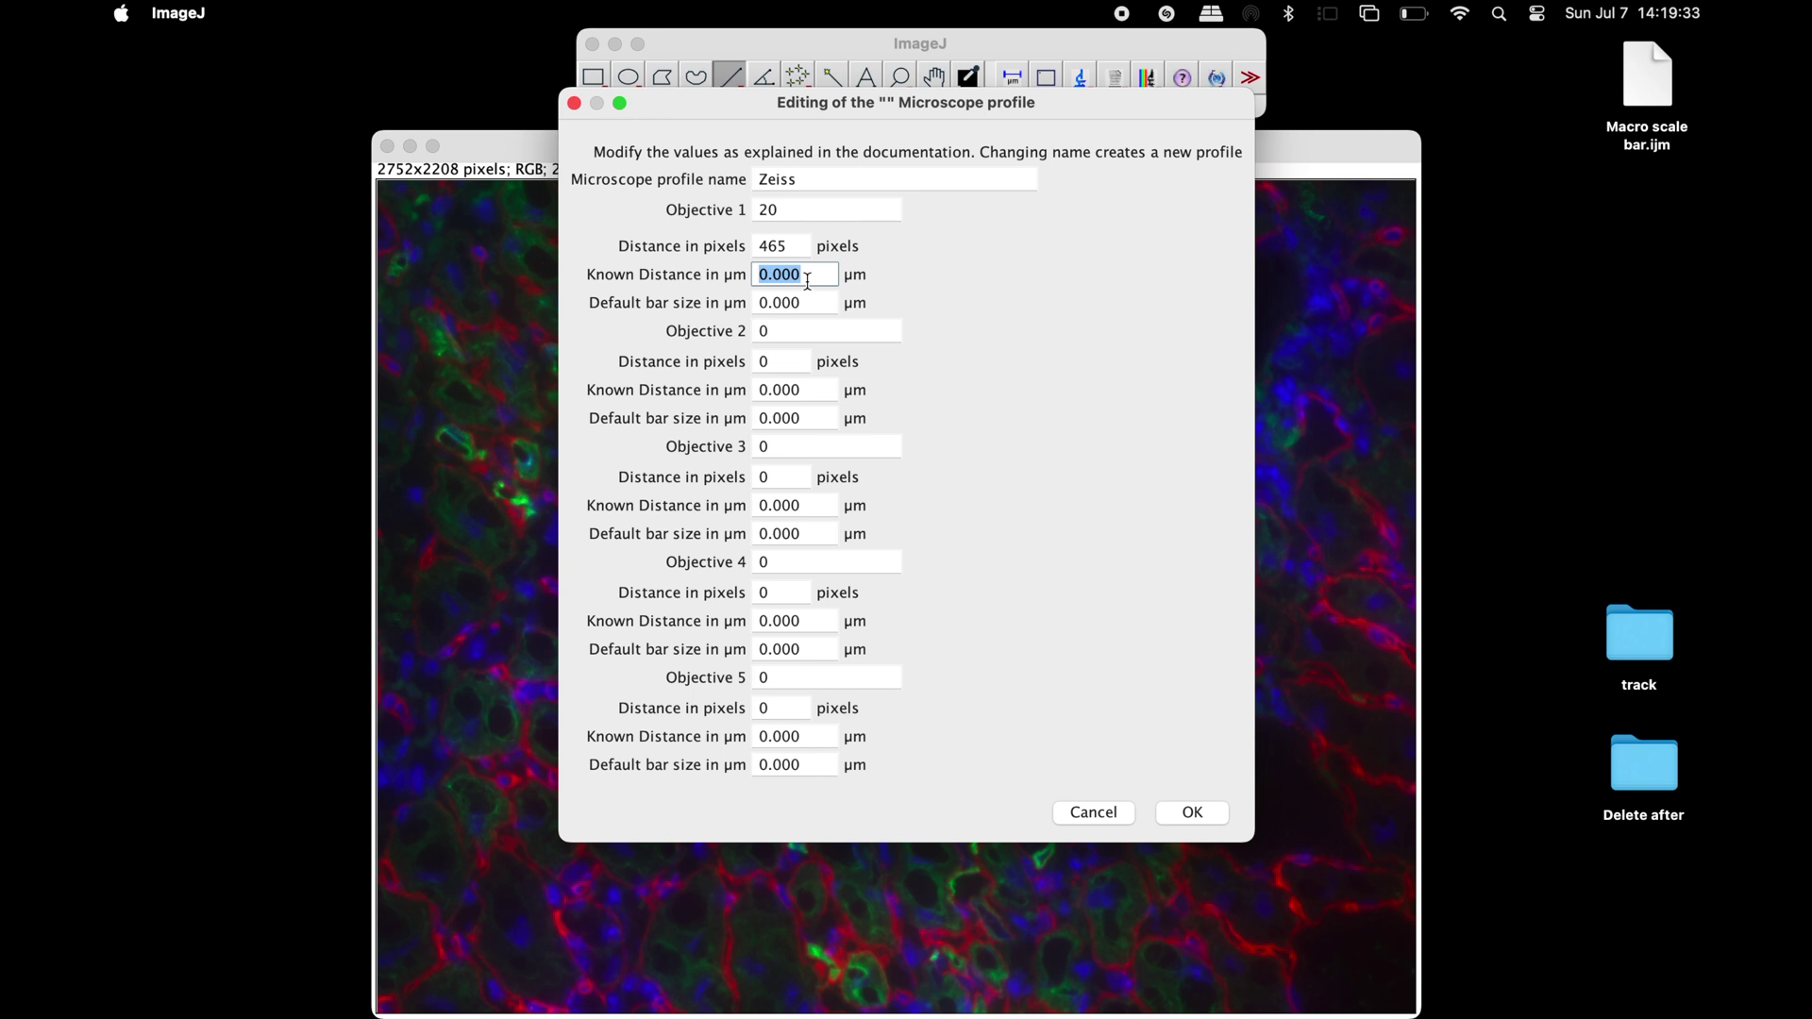
pyautogui.write('5')
pyautogui.write('0')
pyautogui.press('Tab')
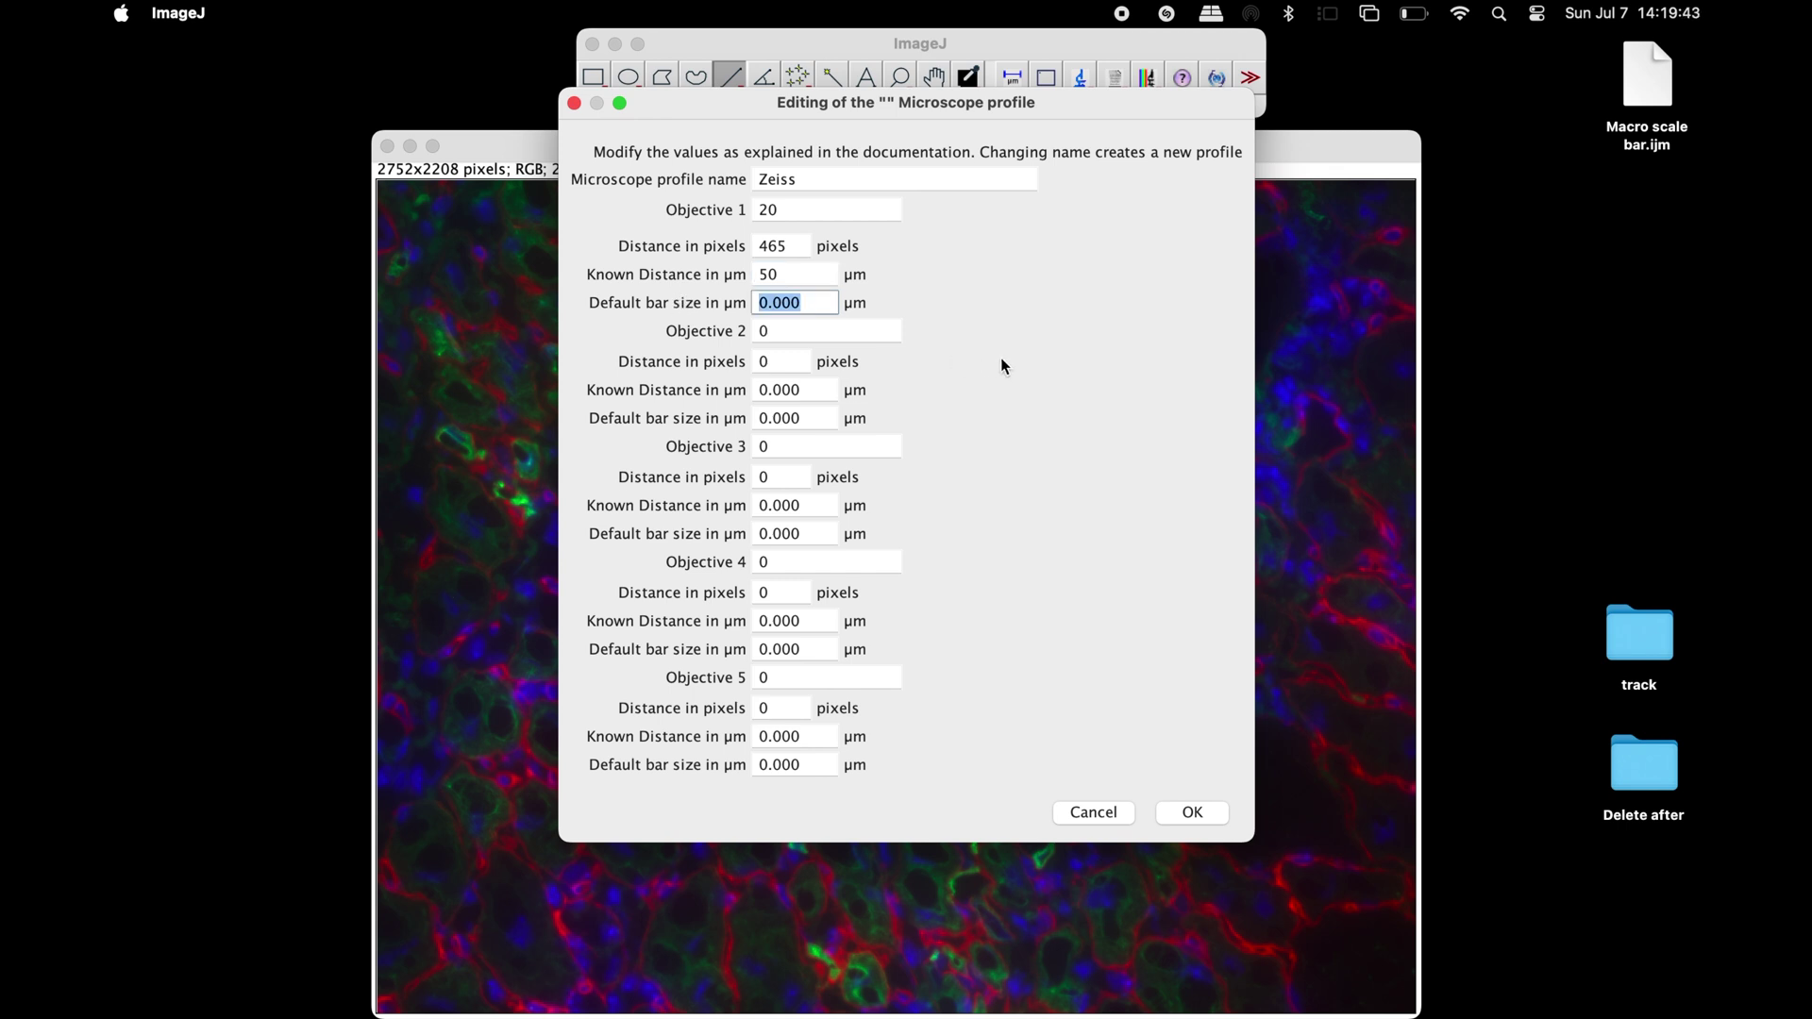
pyautogui.write('50')
pyautogui.doubleClick(821, 331)
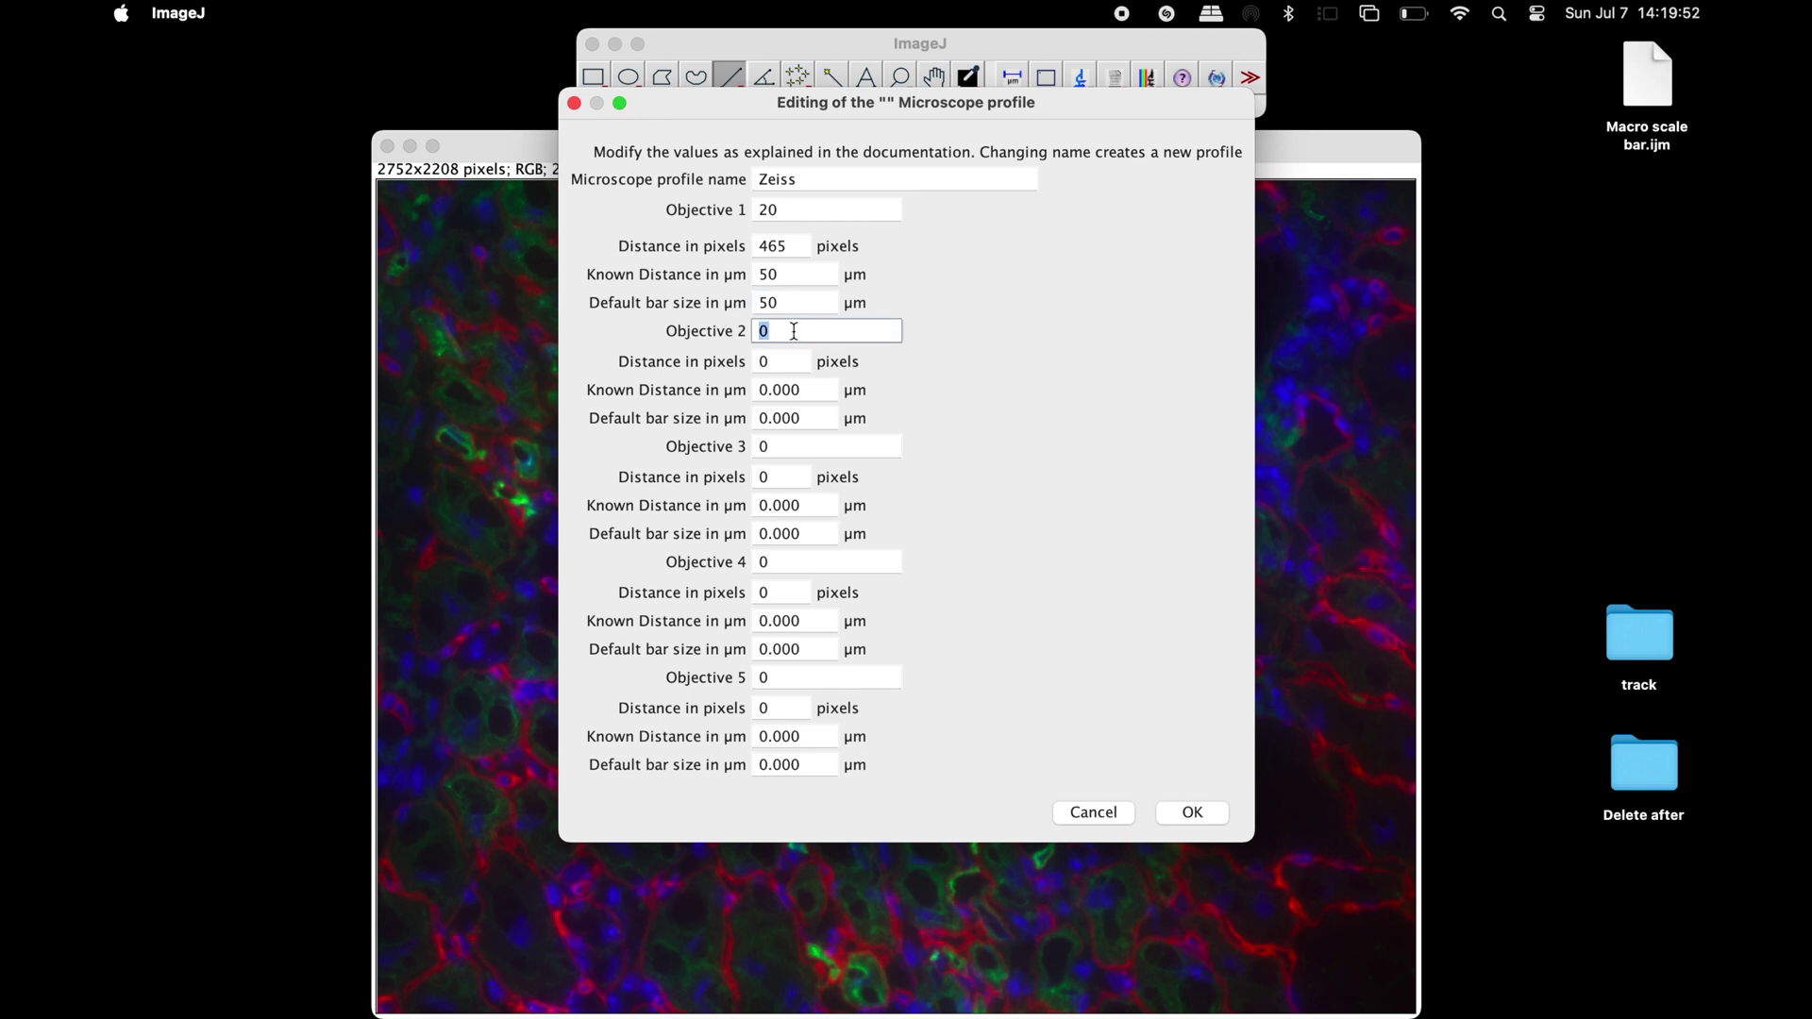
pyautogui.click(796, 330)
pyautogui.click(1193, 811)
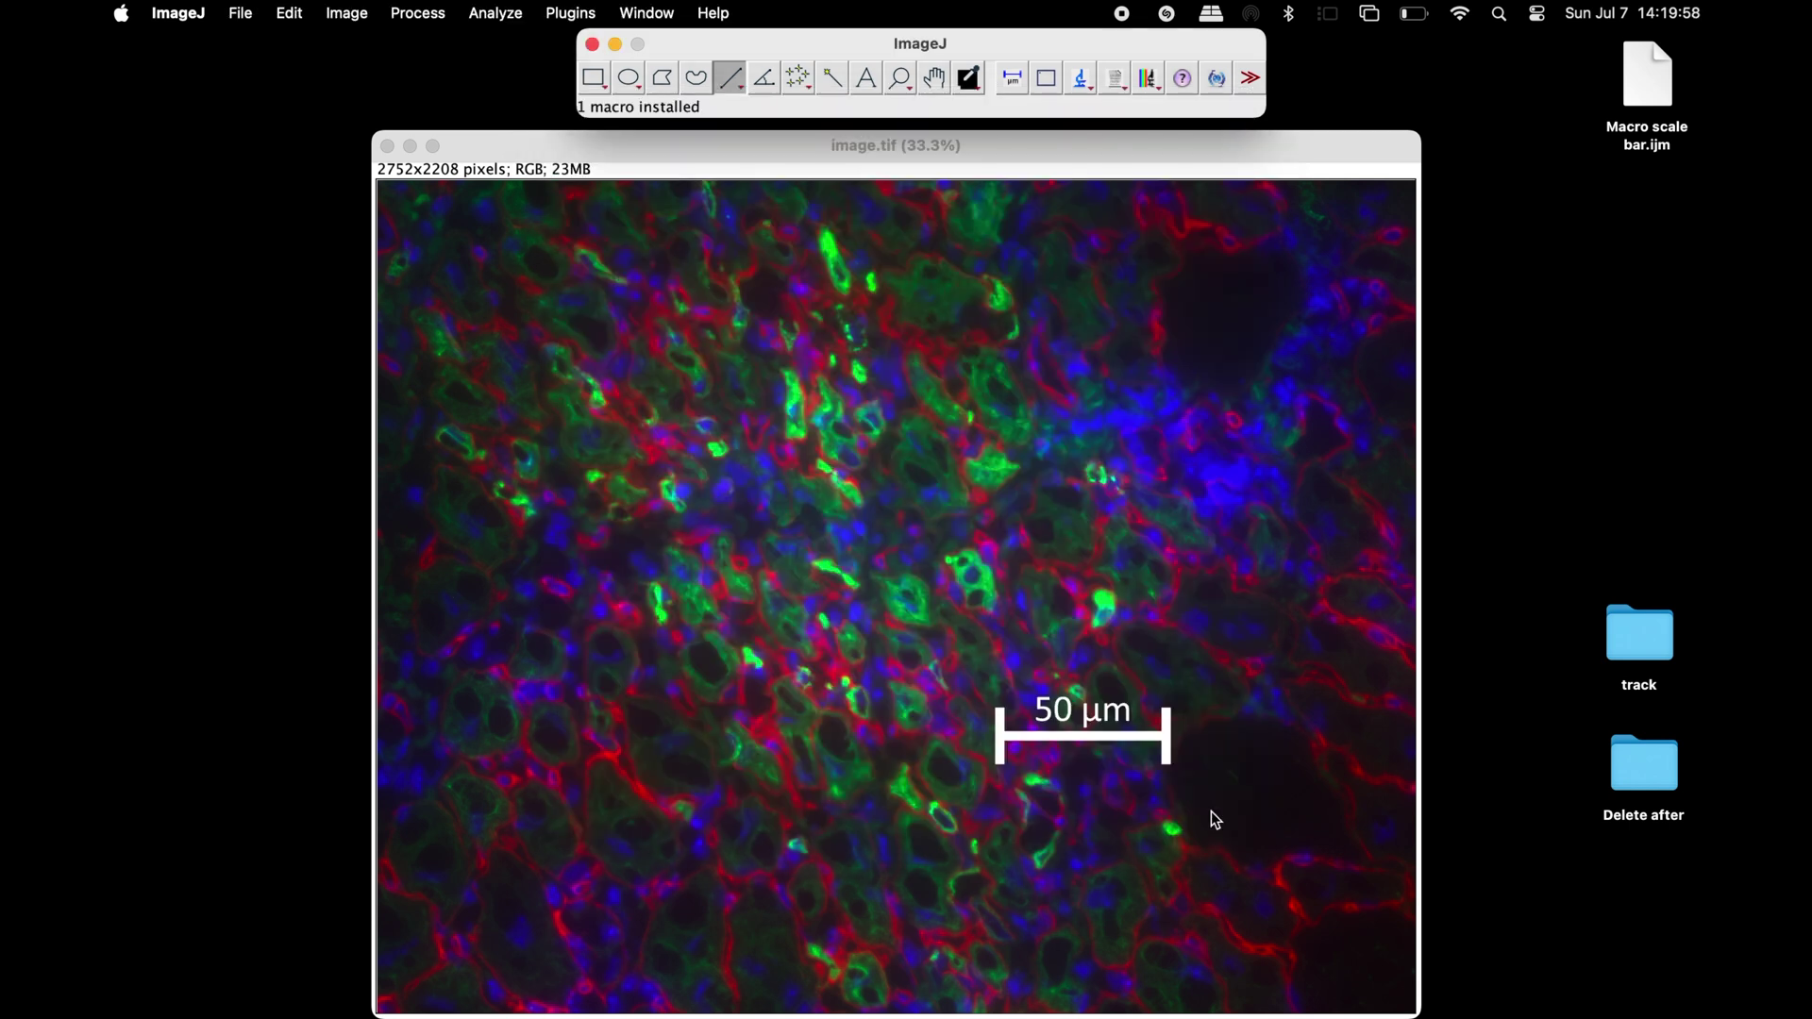
# Pick Zeiss from the microscope profiles list and bring image.tif forward.
pyautogui.click(1091, 89)
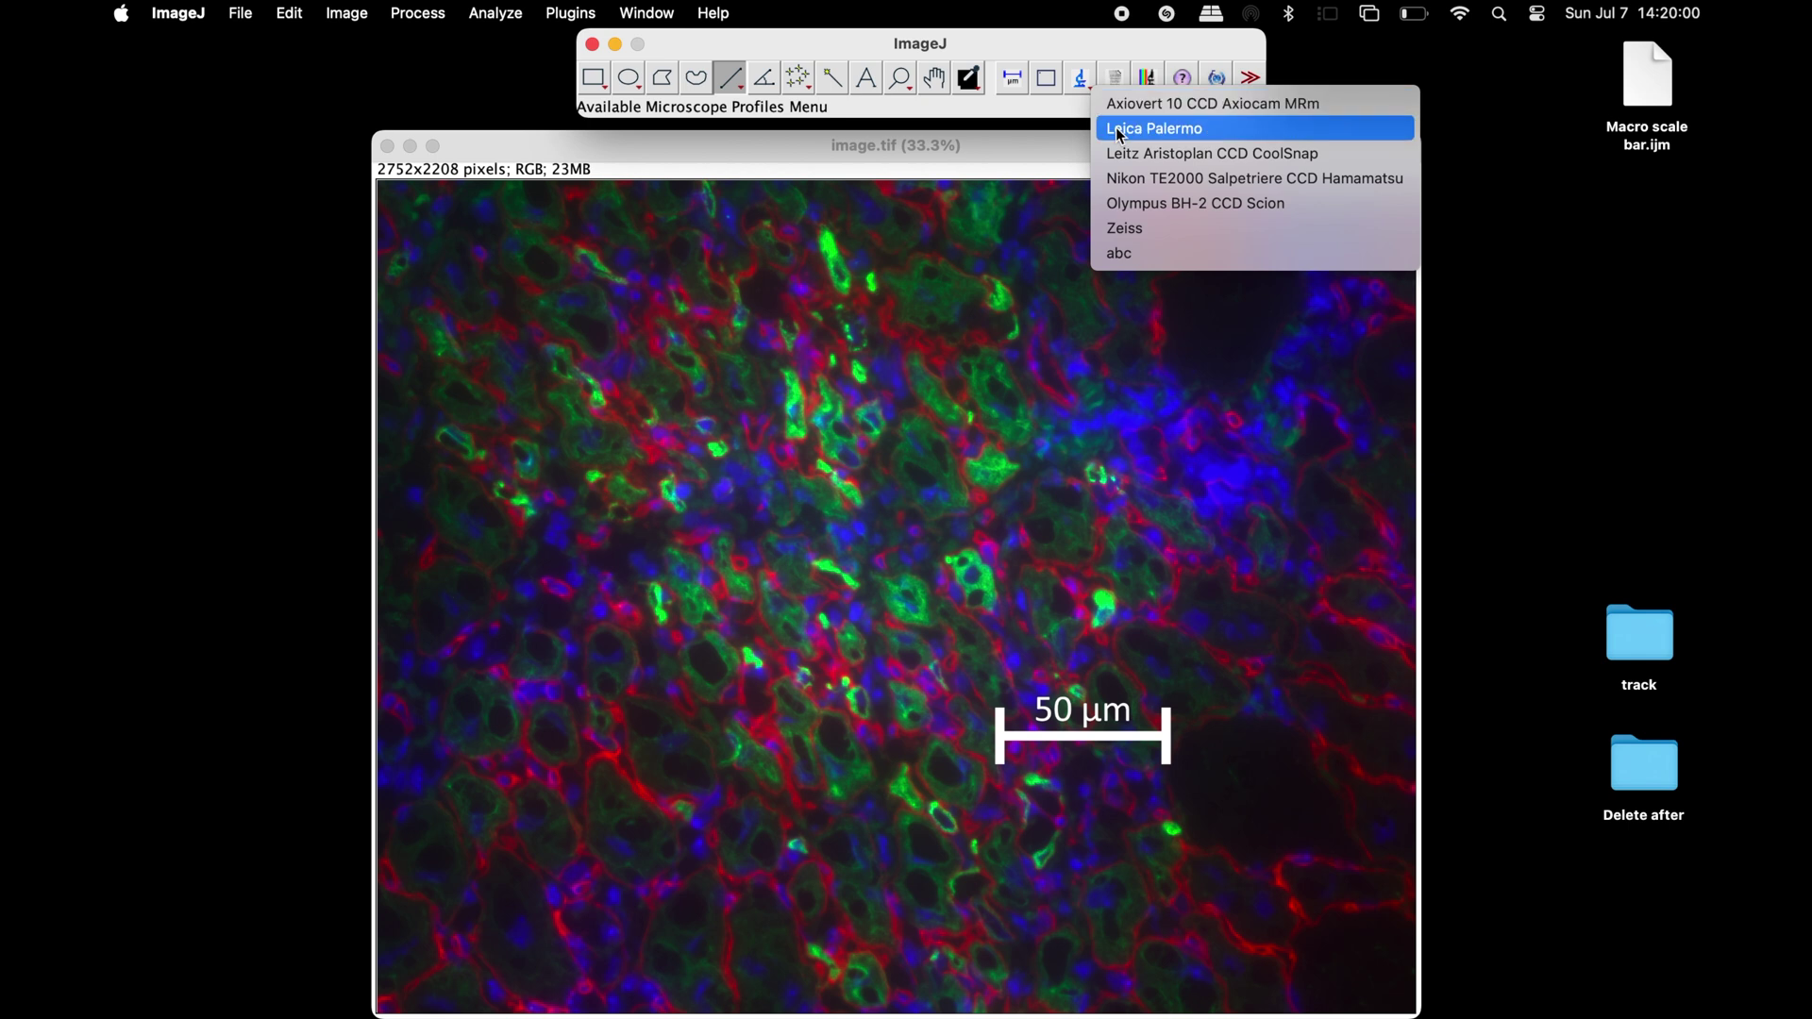
pyautogui.click(1179, 229)
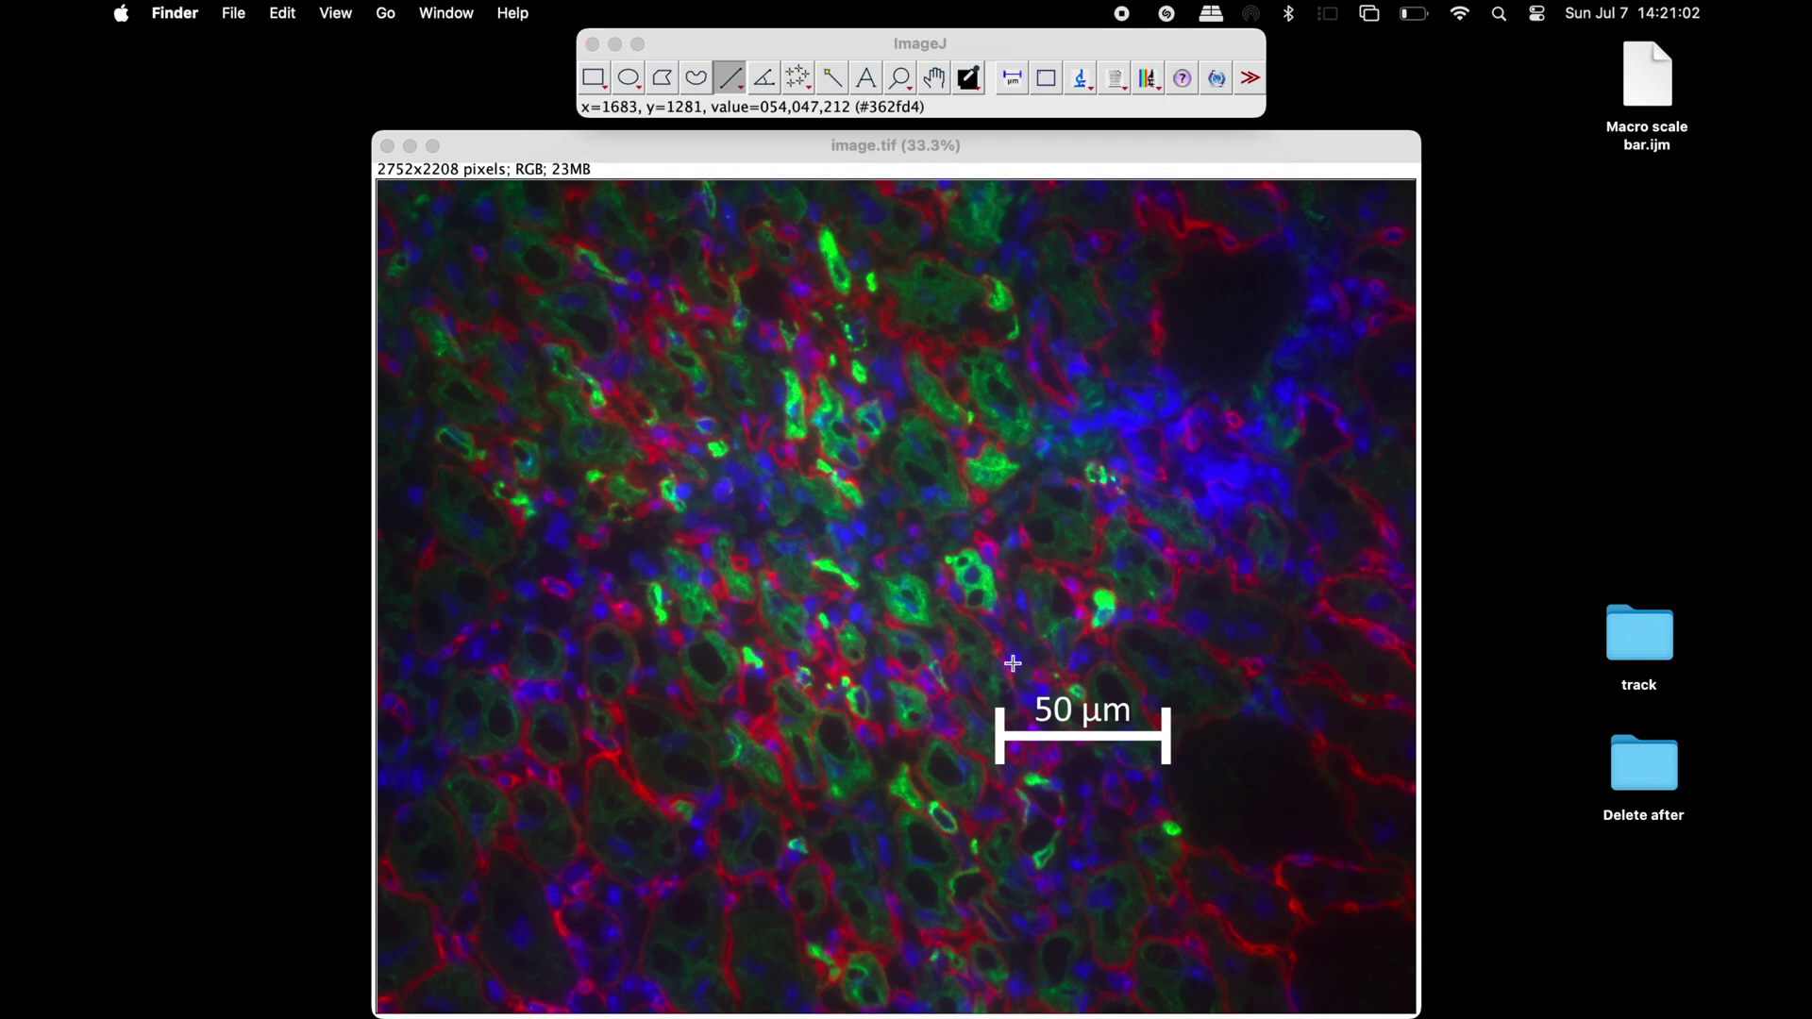
pyautogui.click(937, 149)
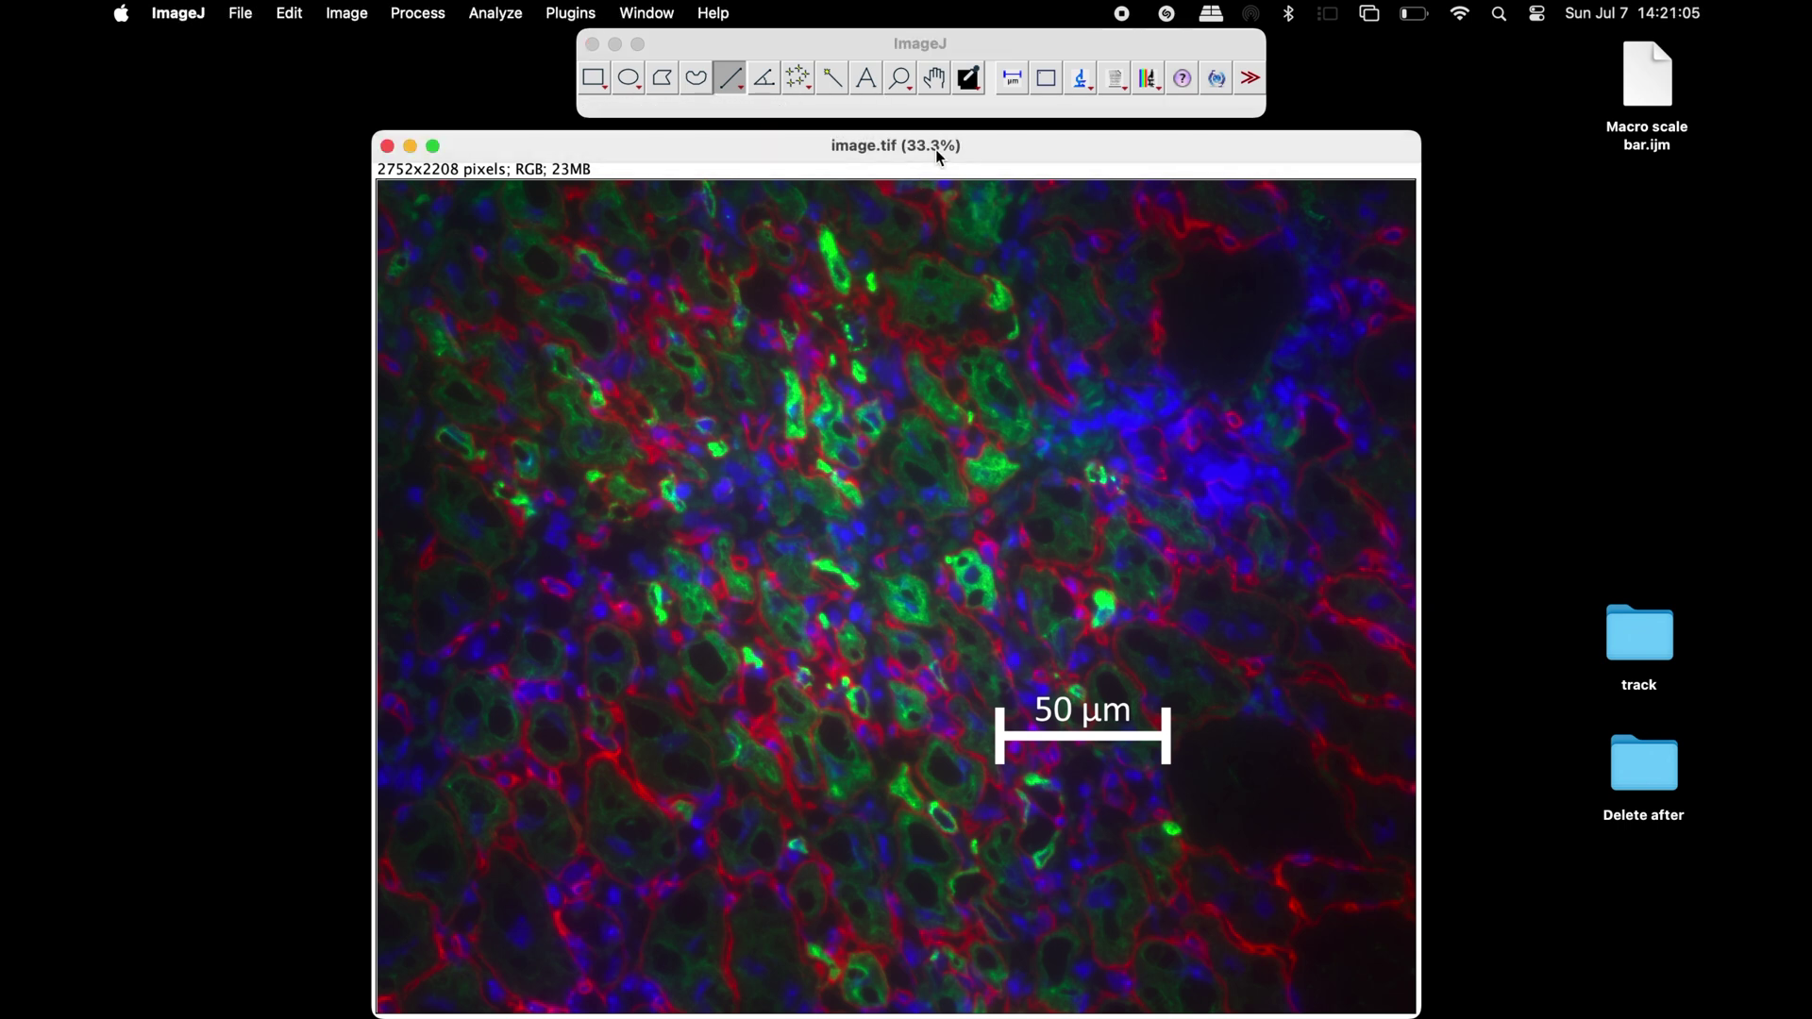
# Run the Scale Bar Tool with calibration 20 and Write infos off, accepting the 50 µm bar.
pyautogui.click(1021, 84)
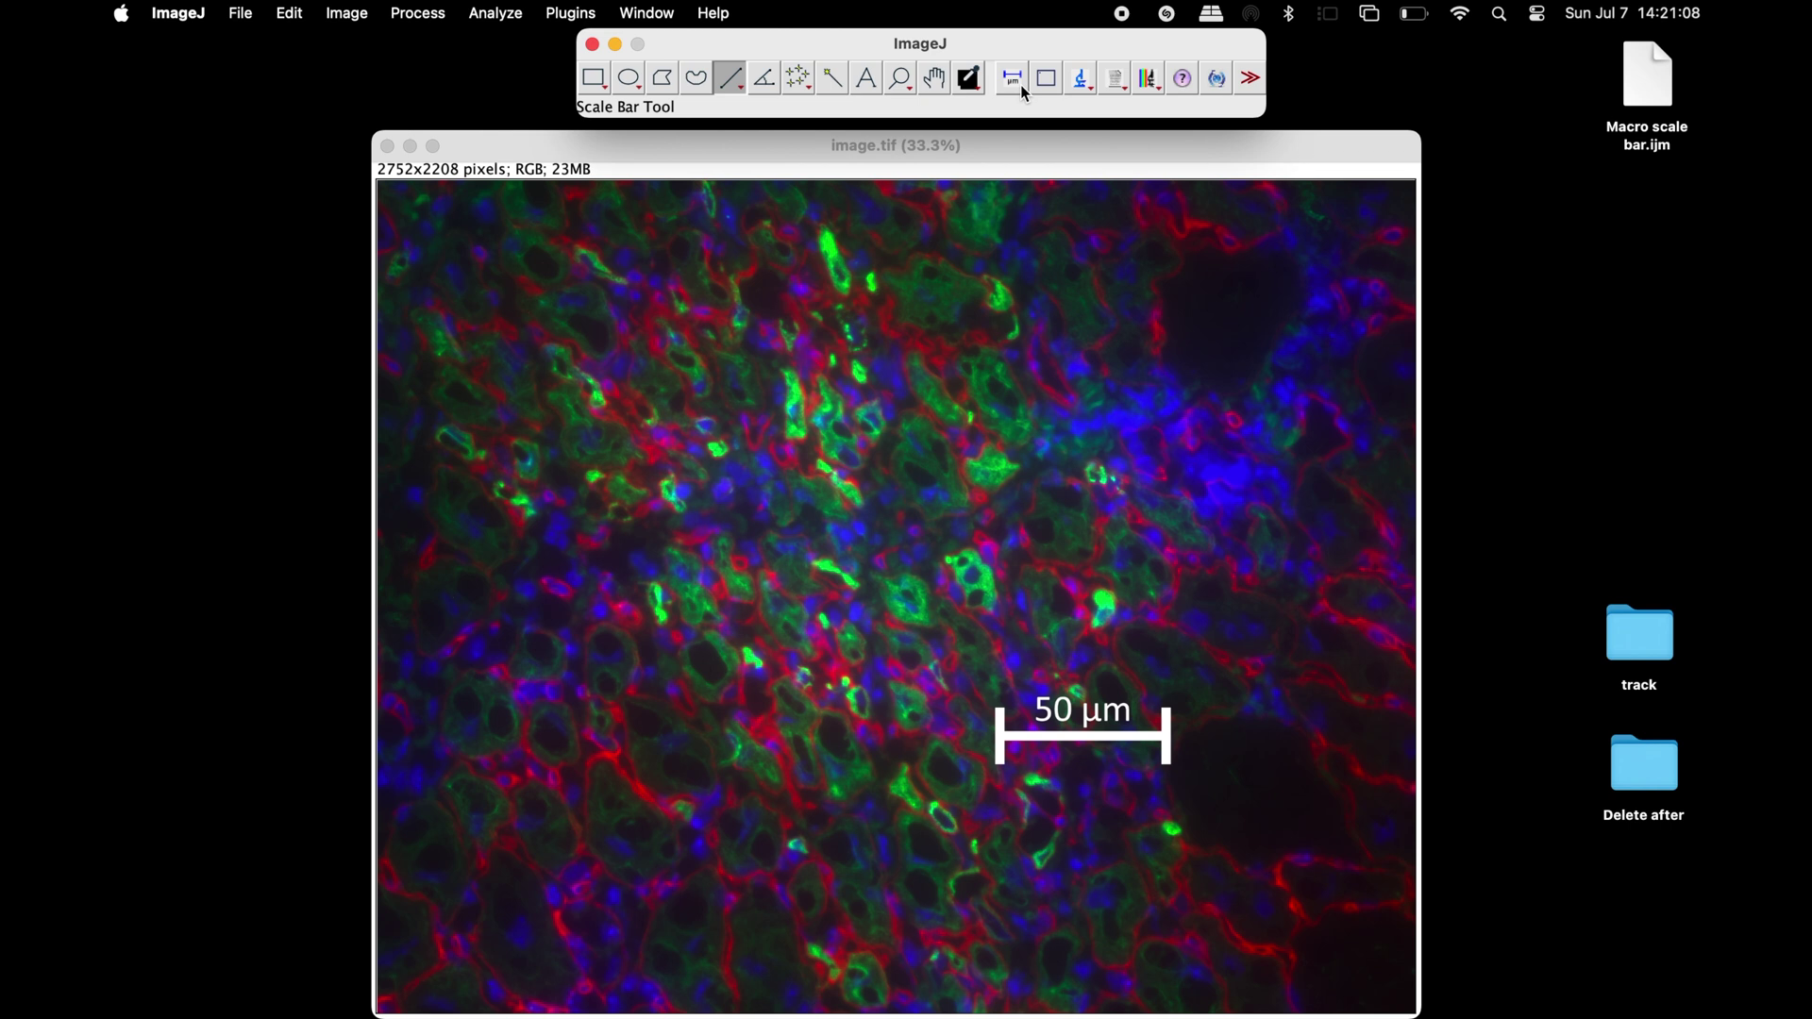
pyautogui.click(1021, 84)
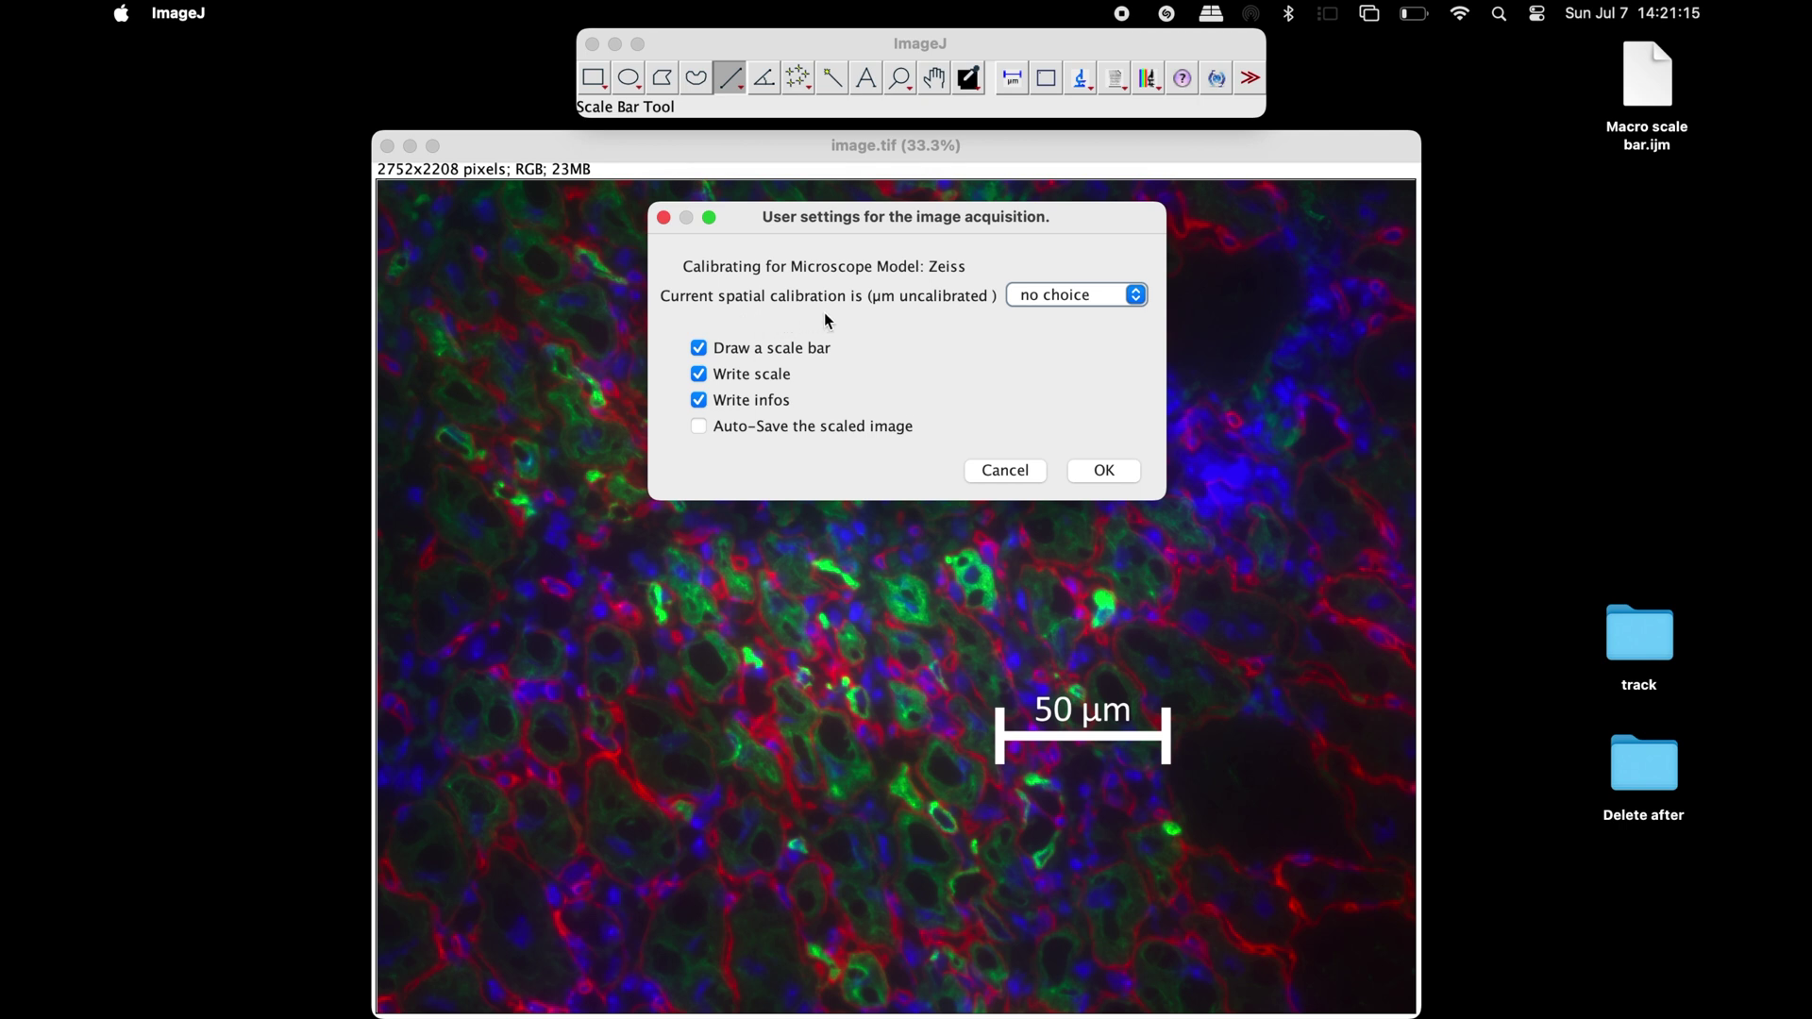
pyautogui.click(1136, 300)
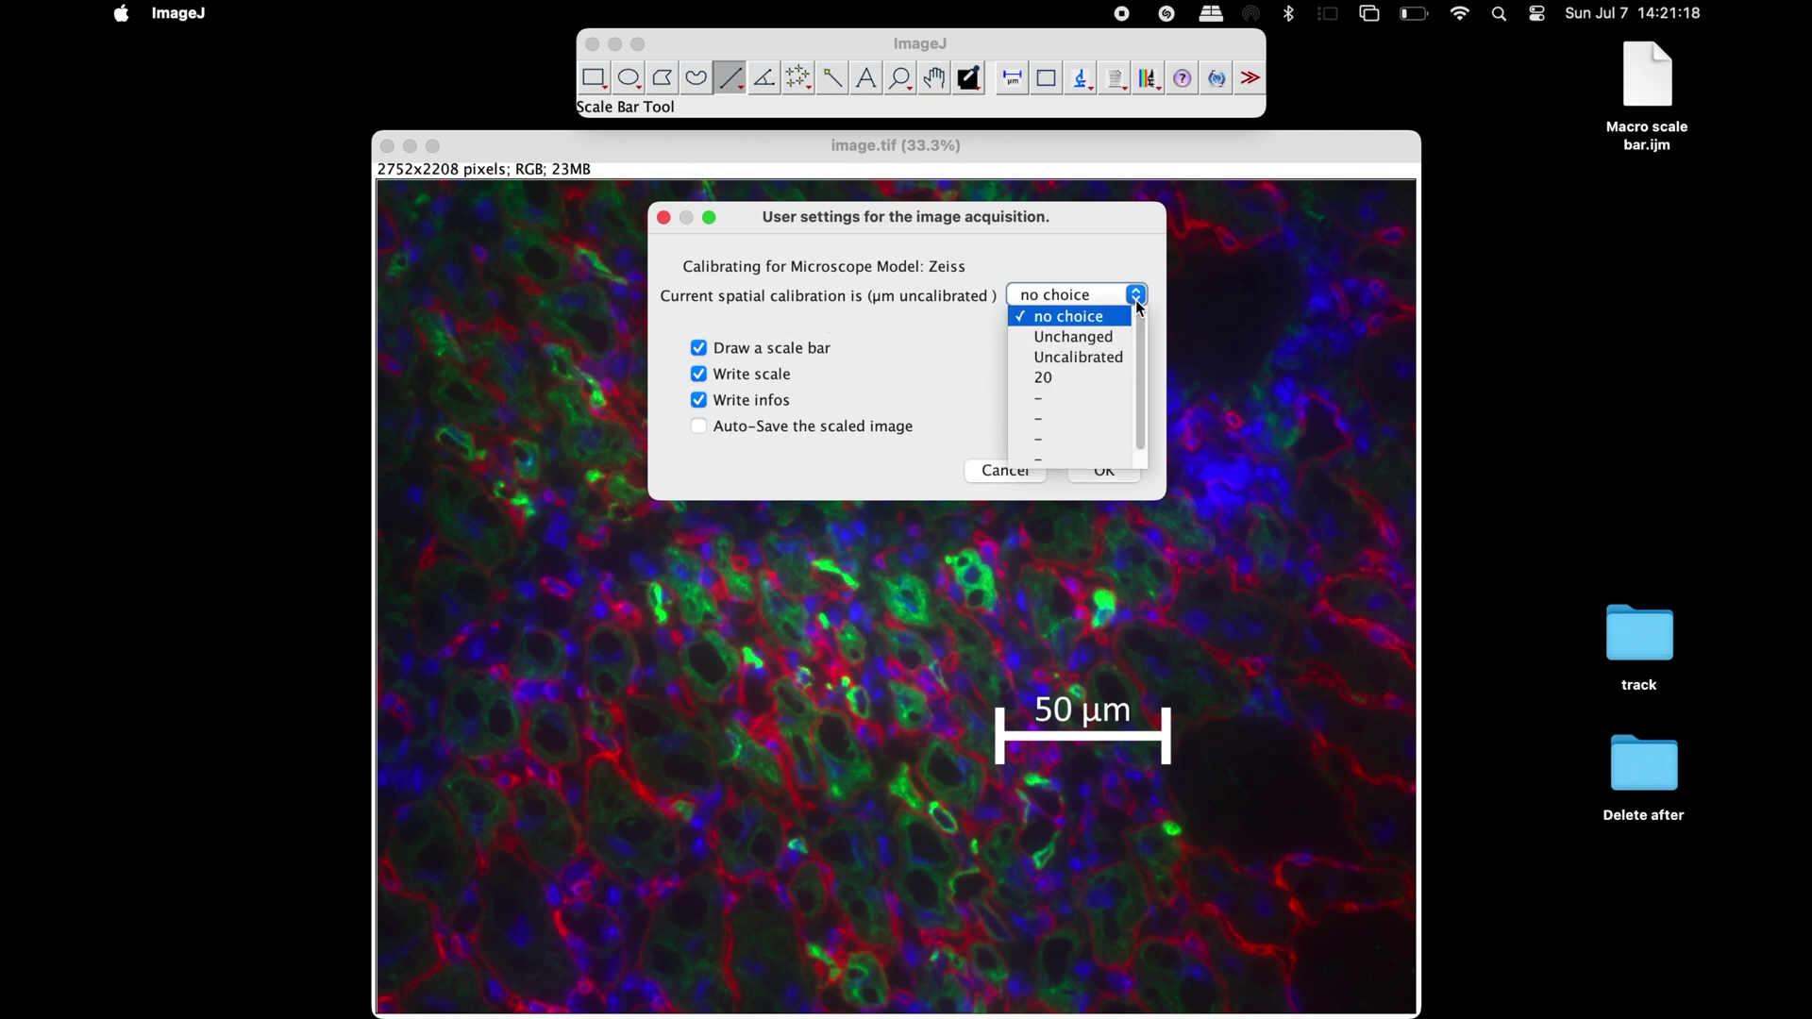
pyautogui.click(1082, 376)
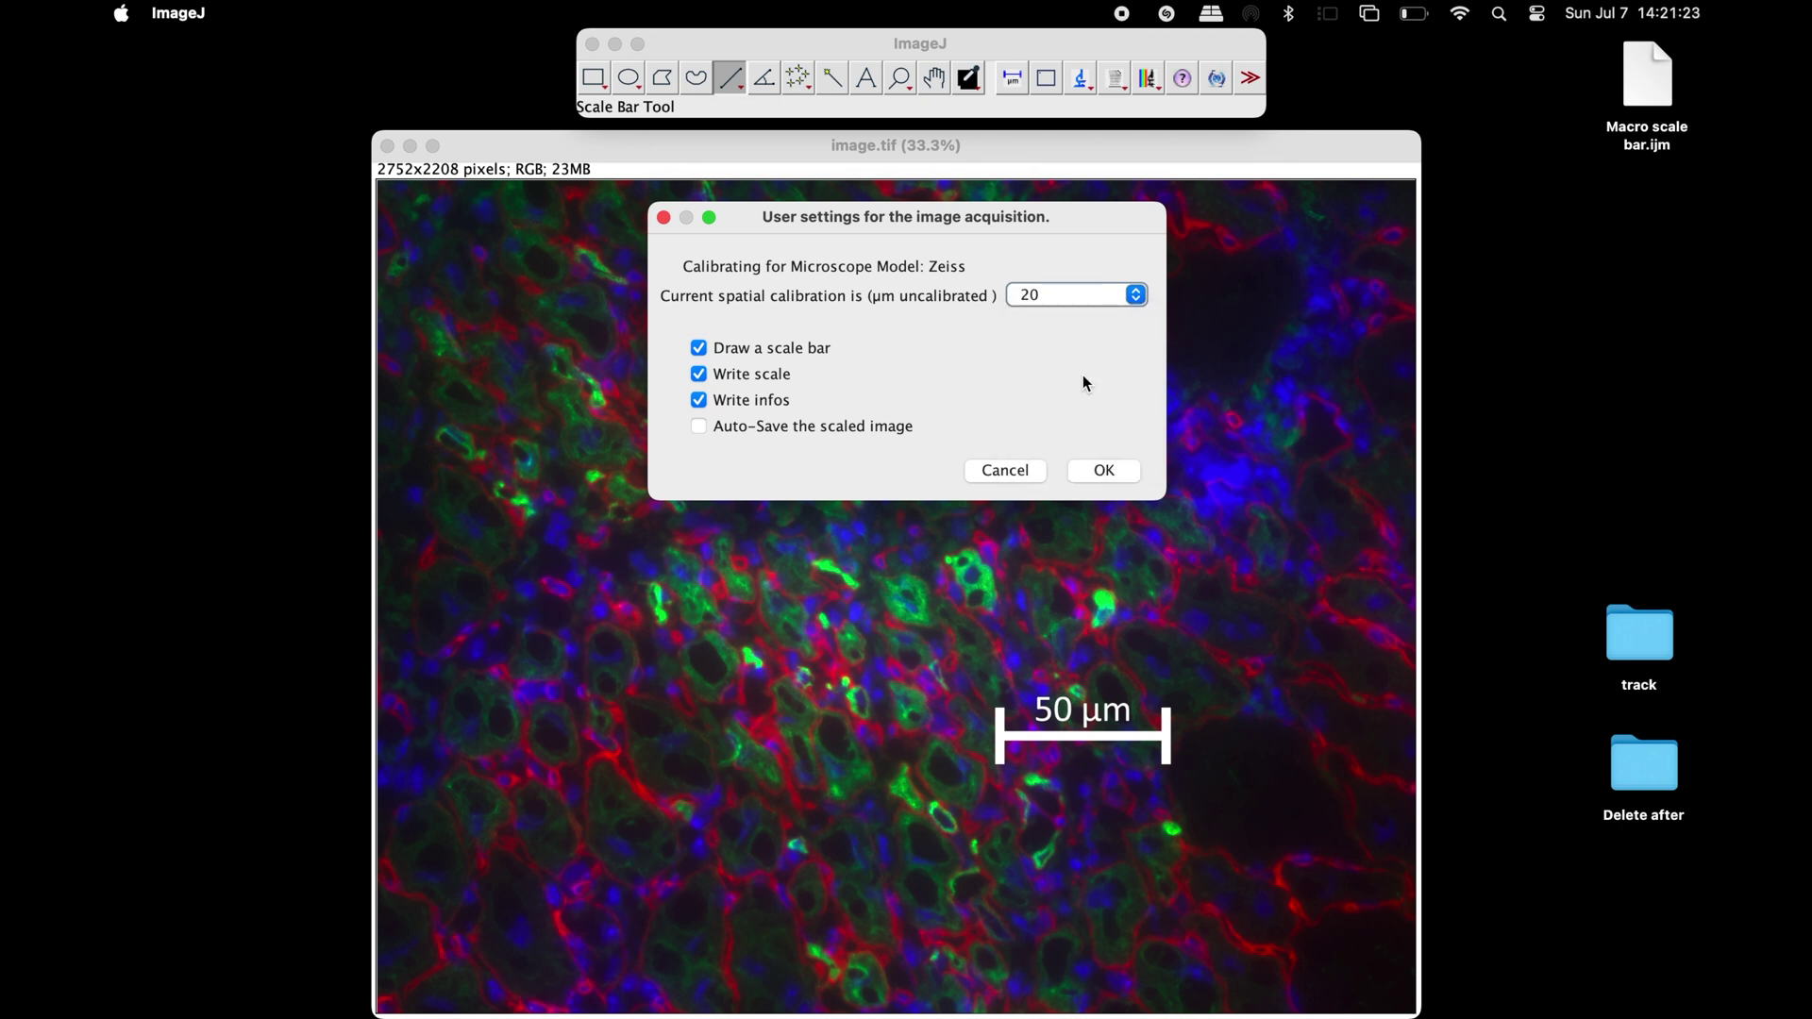
pyautogui.click(765, 406)
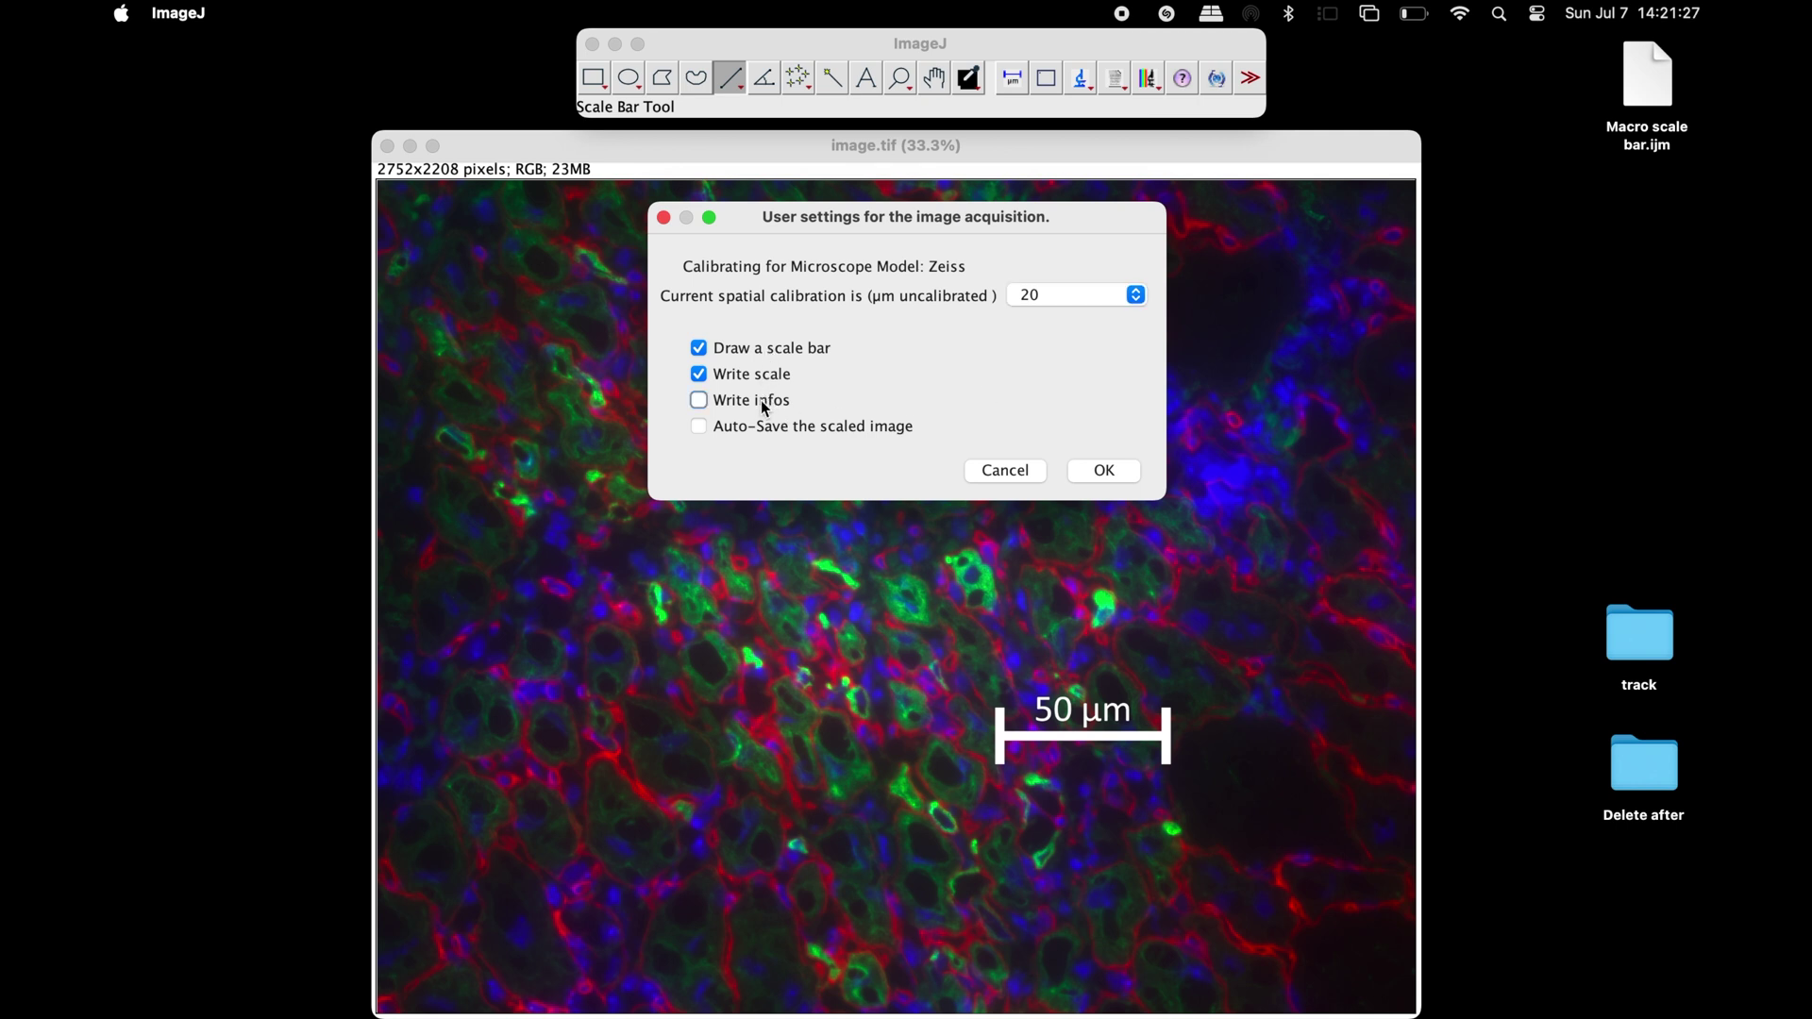
pyautogui.click(1104, 468)
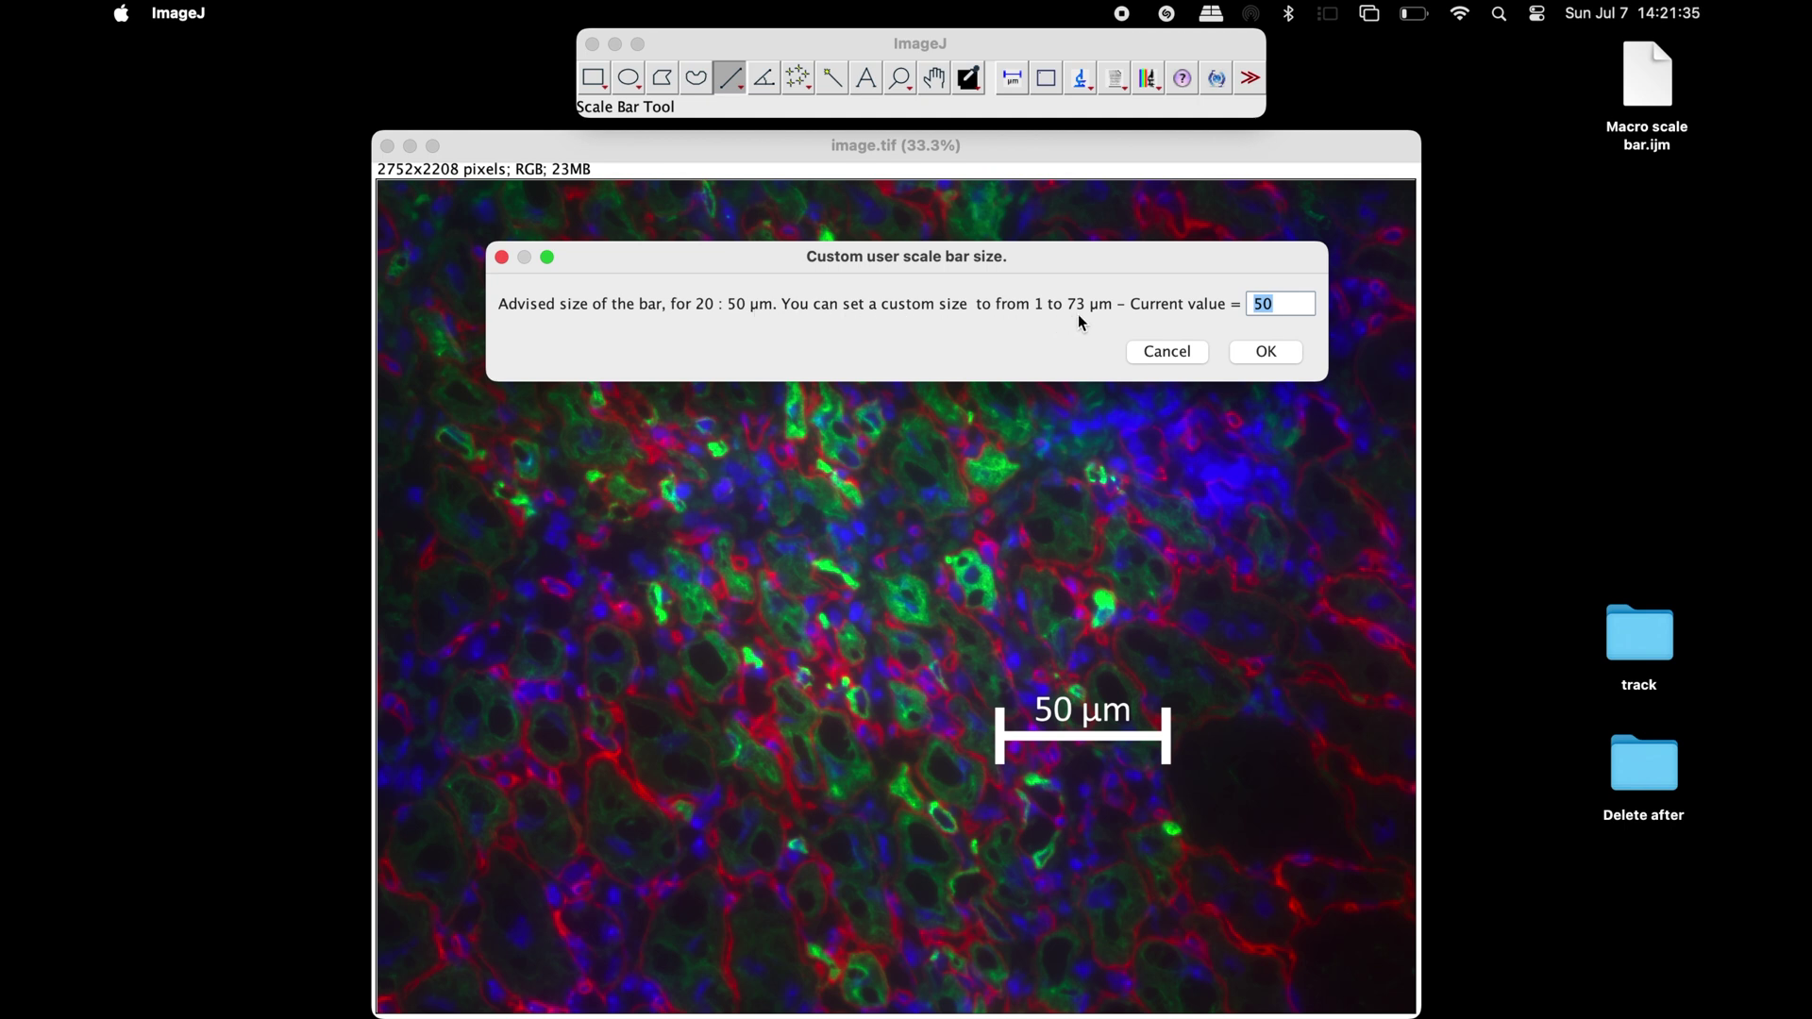
pyautogui.click(1266, 352)
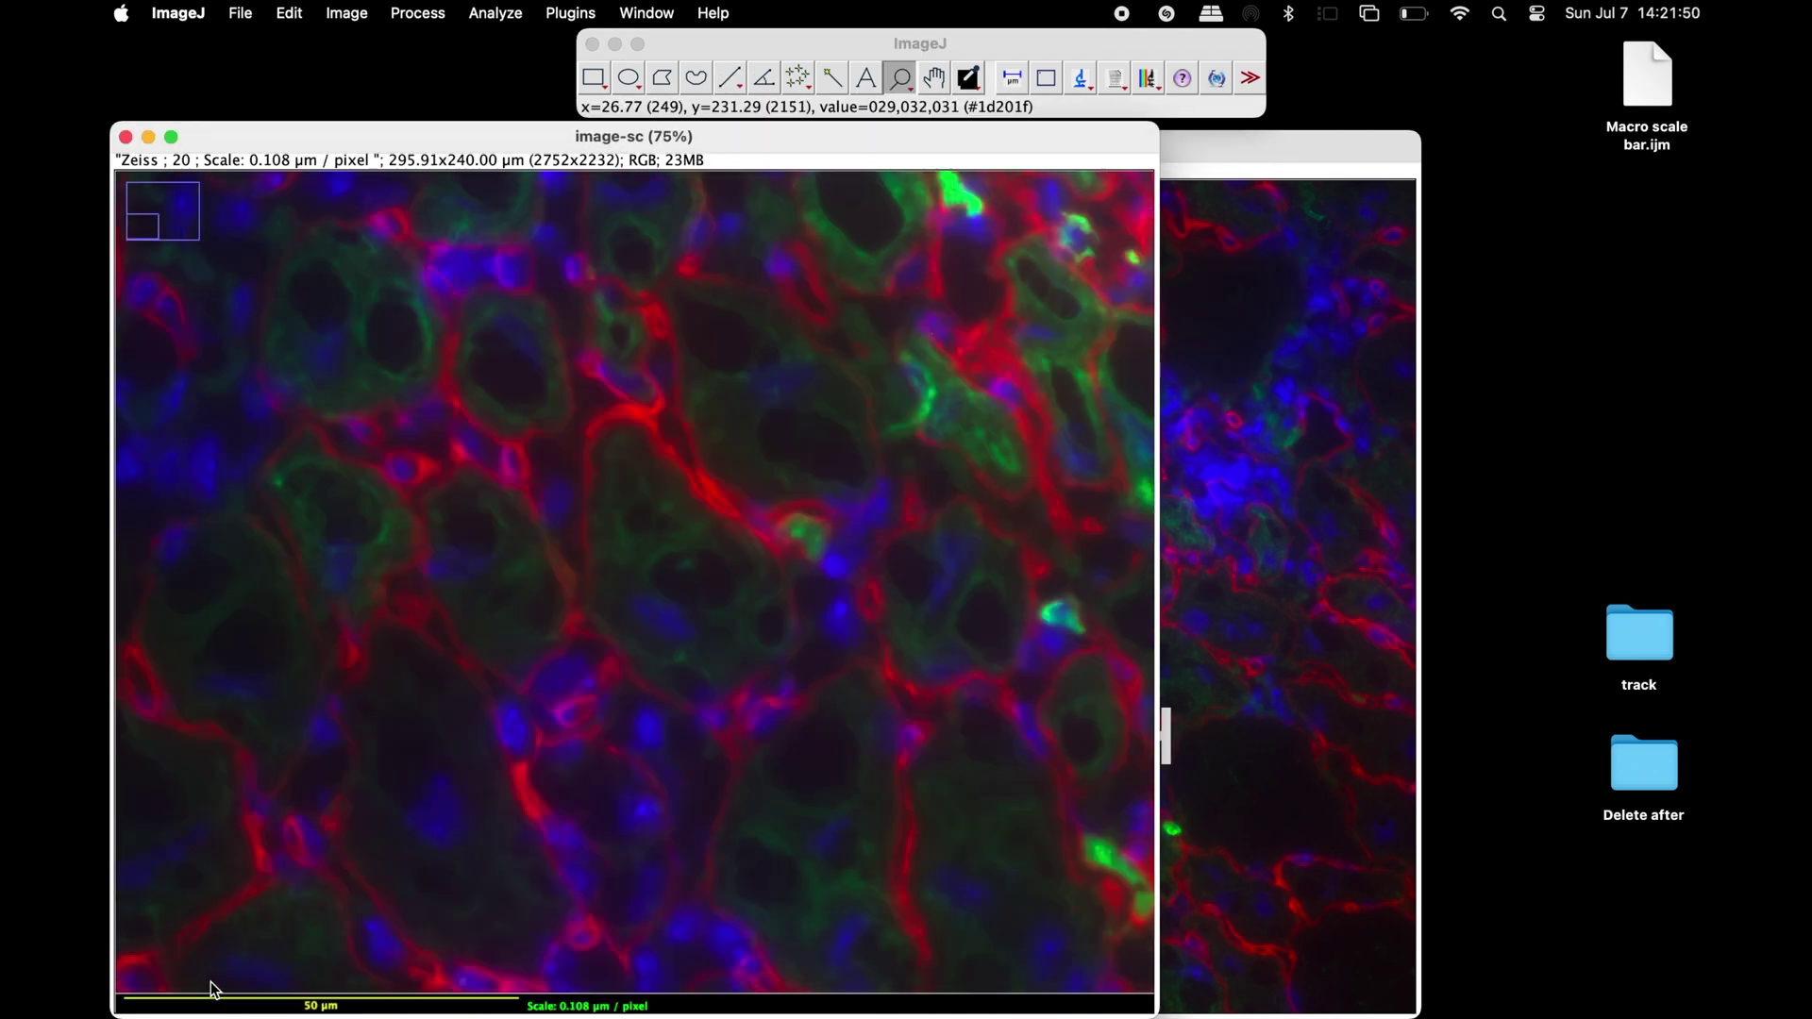
# Zoom into the lower-left corner and measure the new scale bar with a straight line (50.65 µm).
pyautogui.click(209, 987)
pyautogui.click(261, 957)
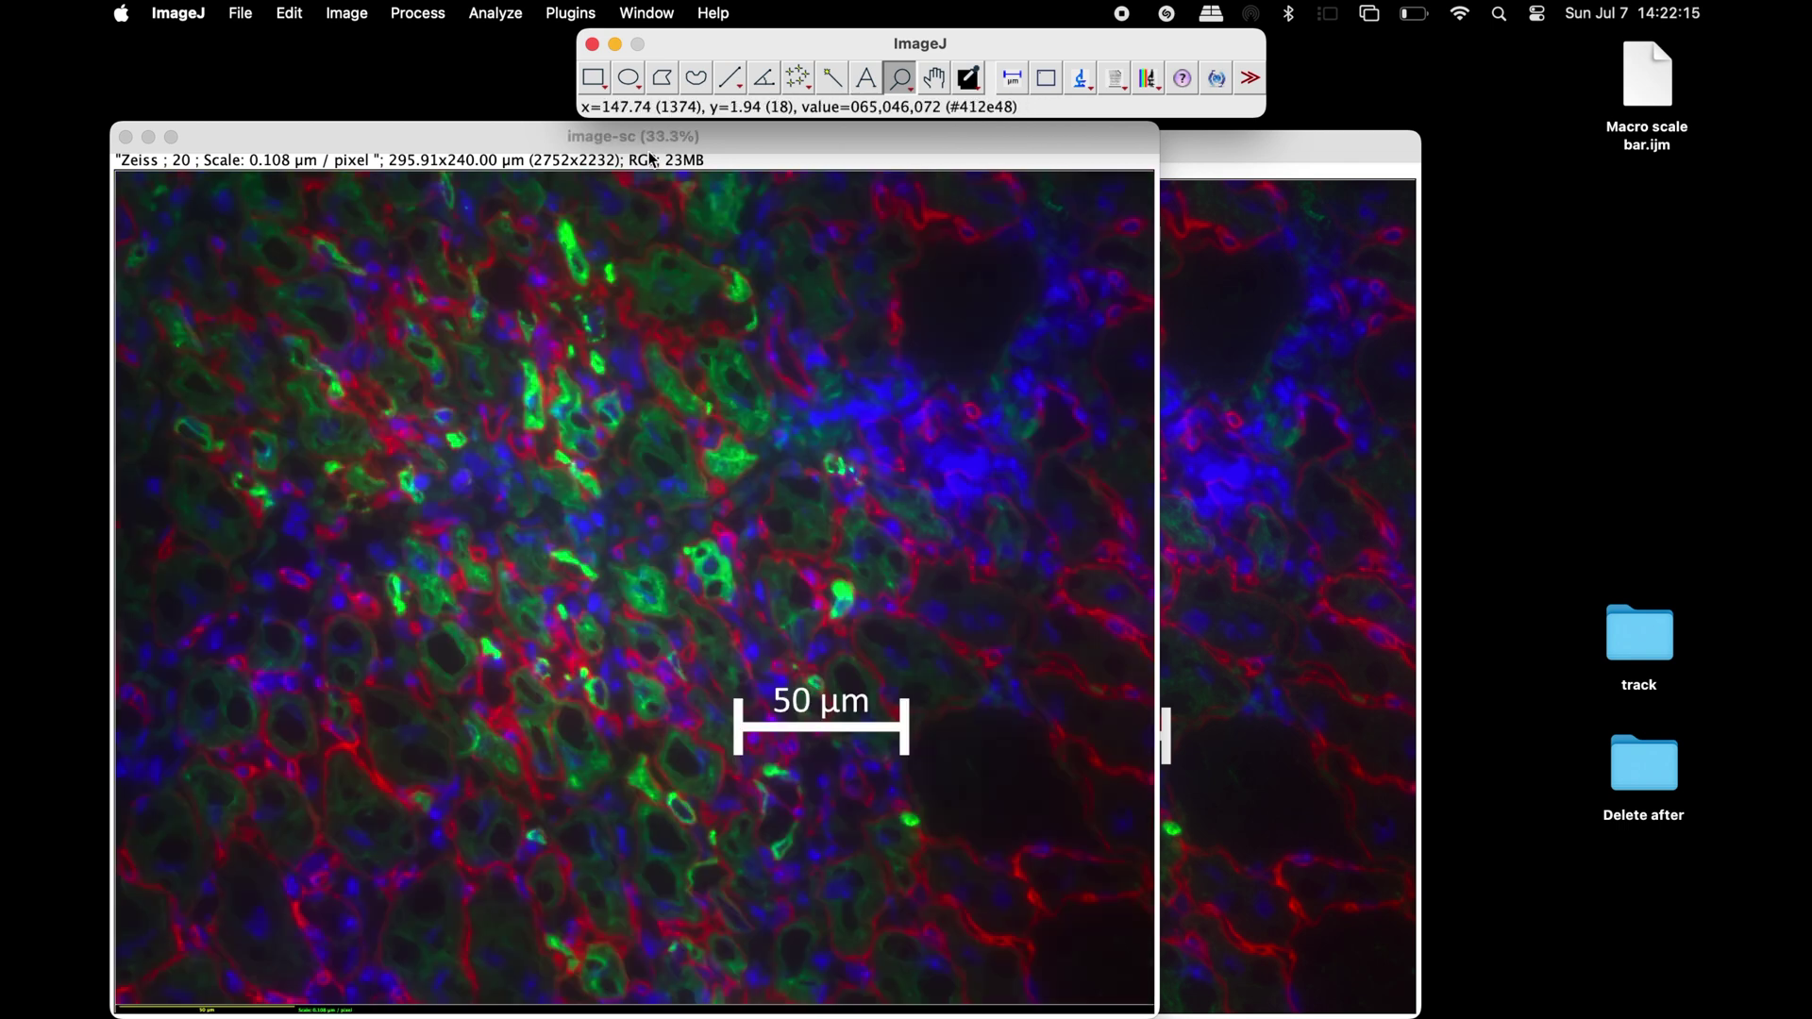
pyautogui.click(728, 77)
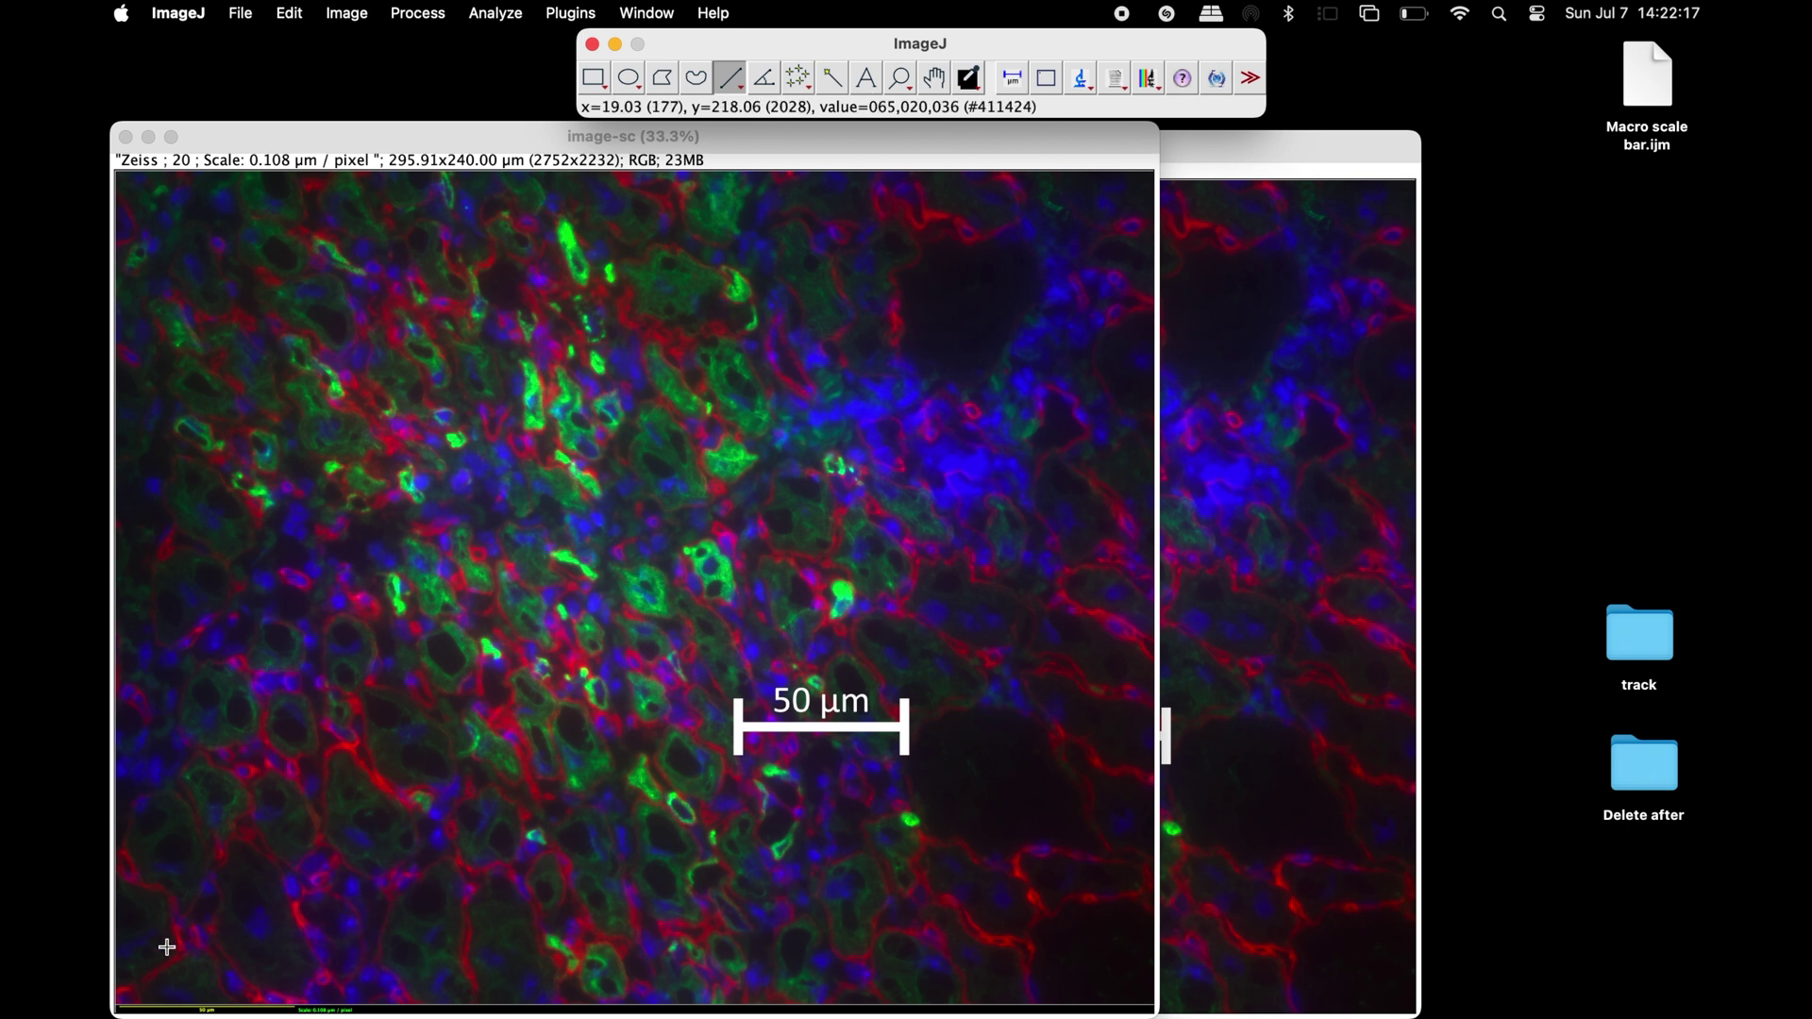
pyautogui.click(119, 980)
pyautogui.moveTo(119, 981); pyautogui.dragTo(298, 983)
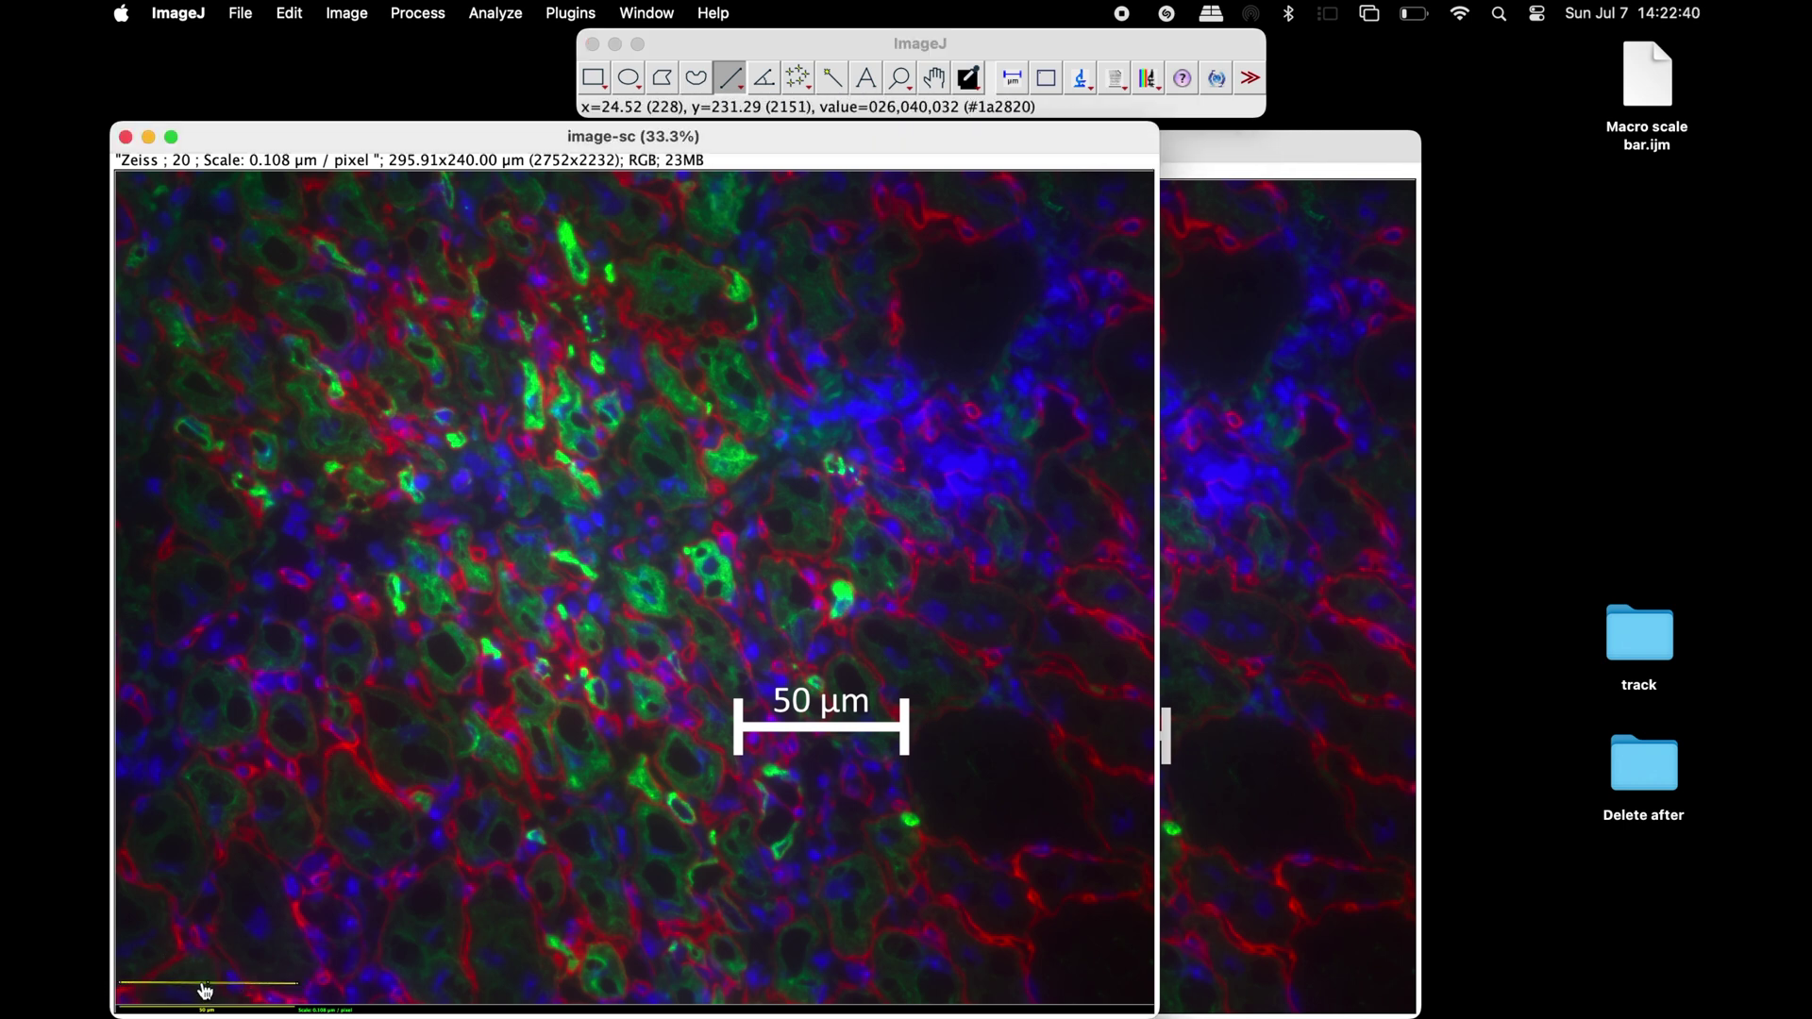
pyautogui.moveTo(244, 991)
pyautogui.mouseDown()
pyautogui.moveTo(536, 815)
pyautogui.moveTo(817, 766)
pyautogui.mouseUp()
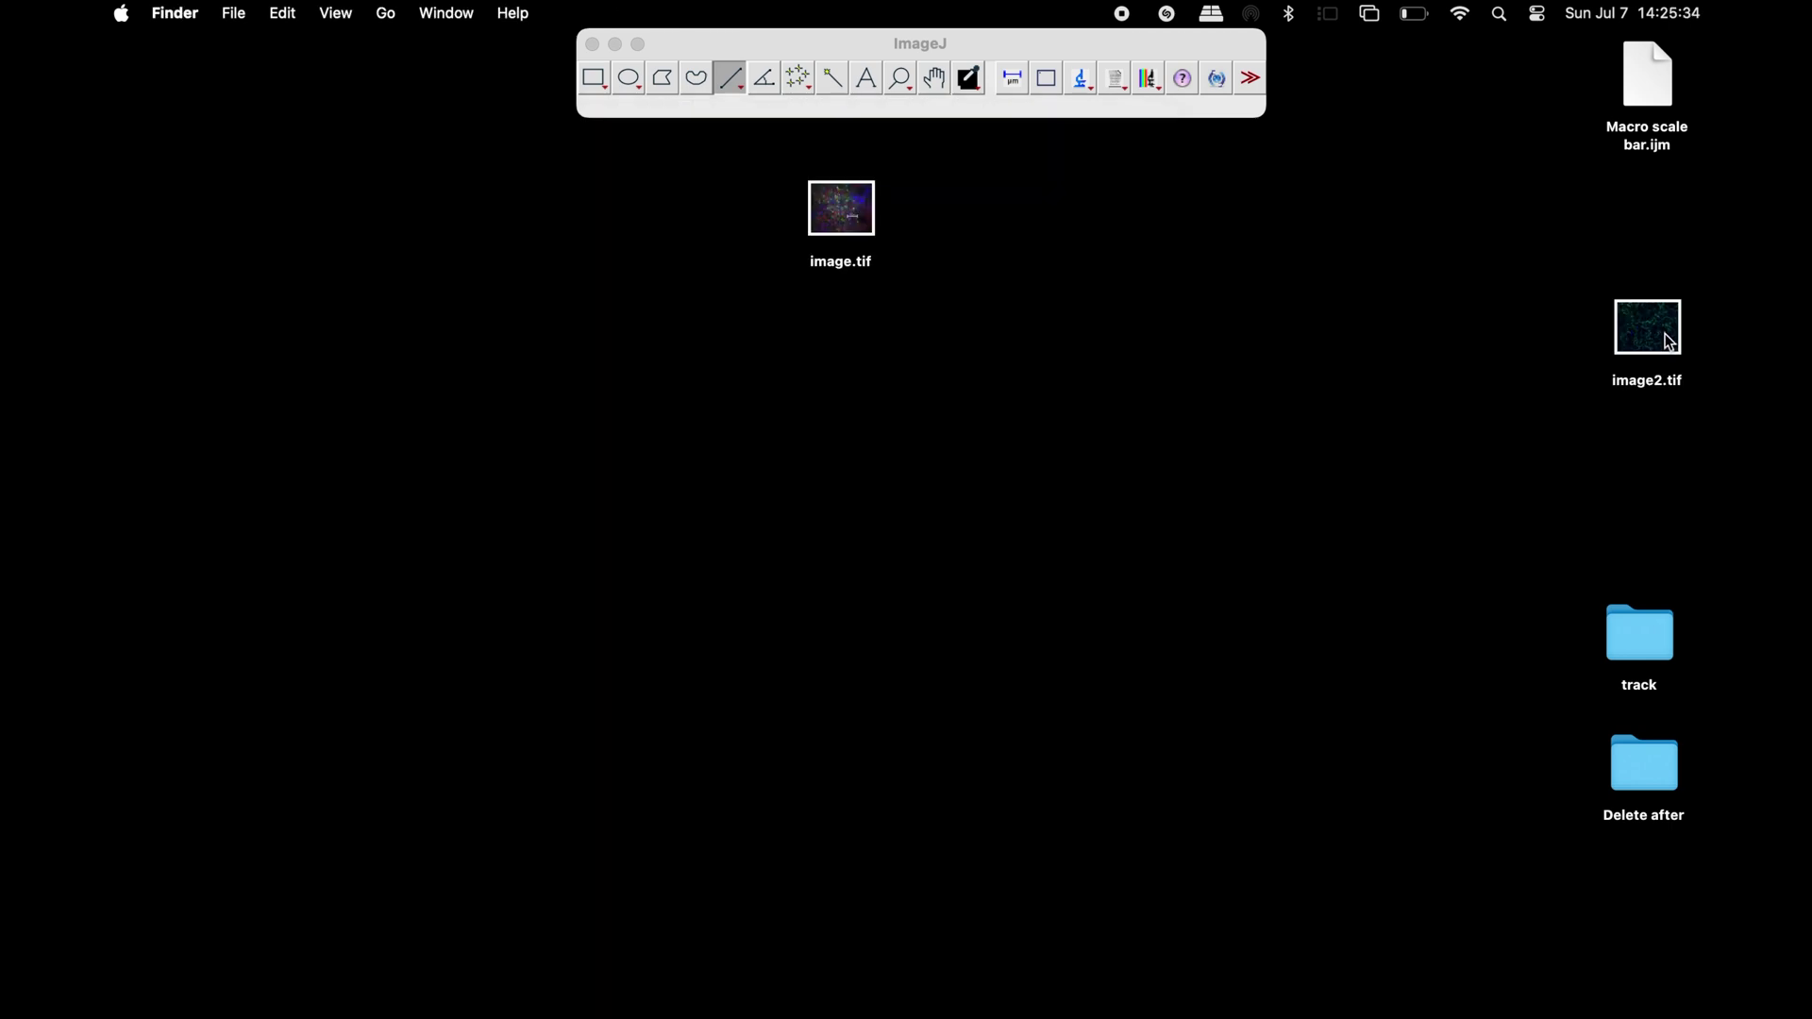
# Open image2.tif and auto-save image2-sc.tif with a 50 µm Zeiss 20 bar (0.108 µm/pixel).
pyautogui.moveTo(1647, 329); pyautogui.dragTo(936, 61)
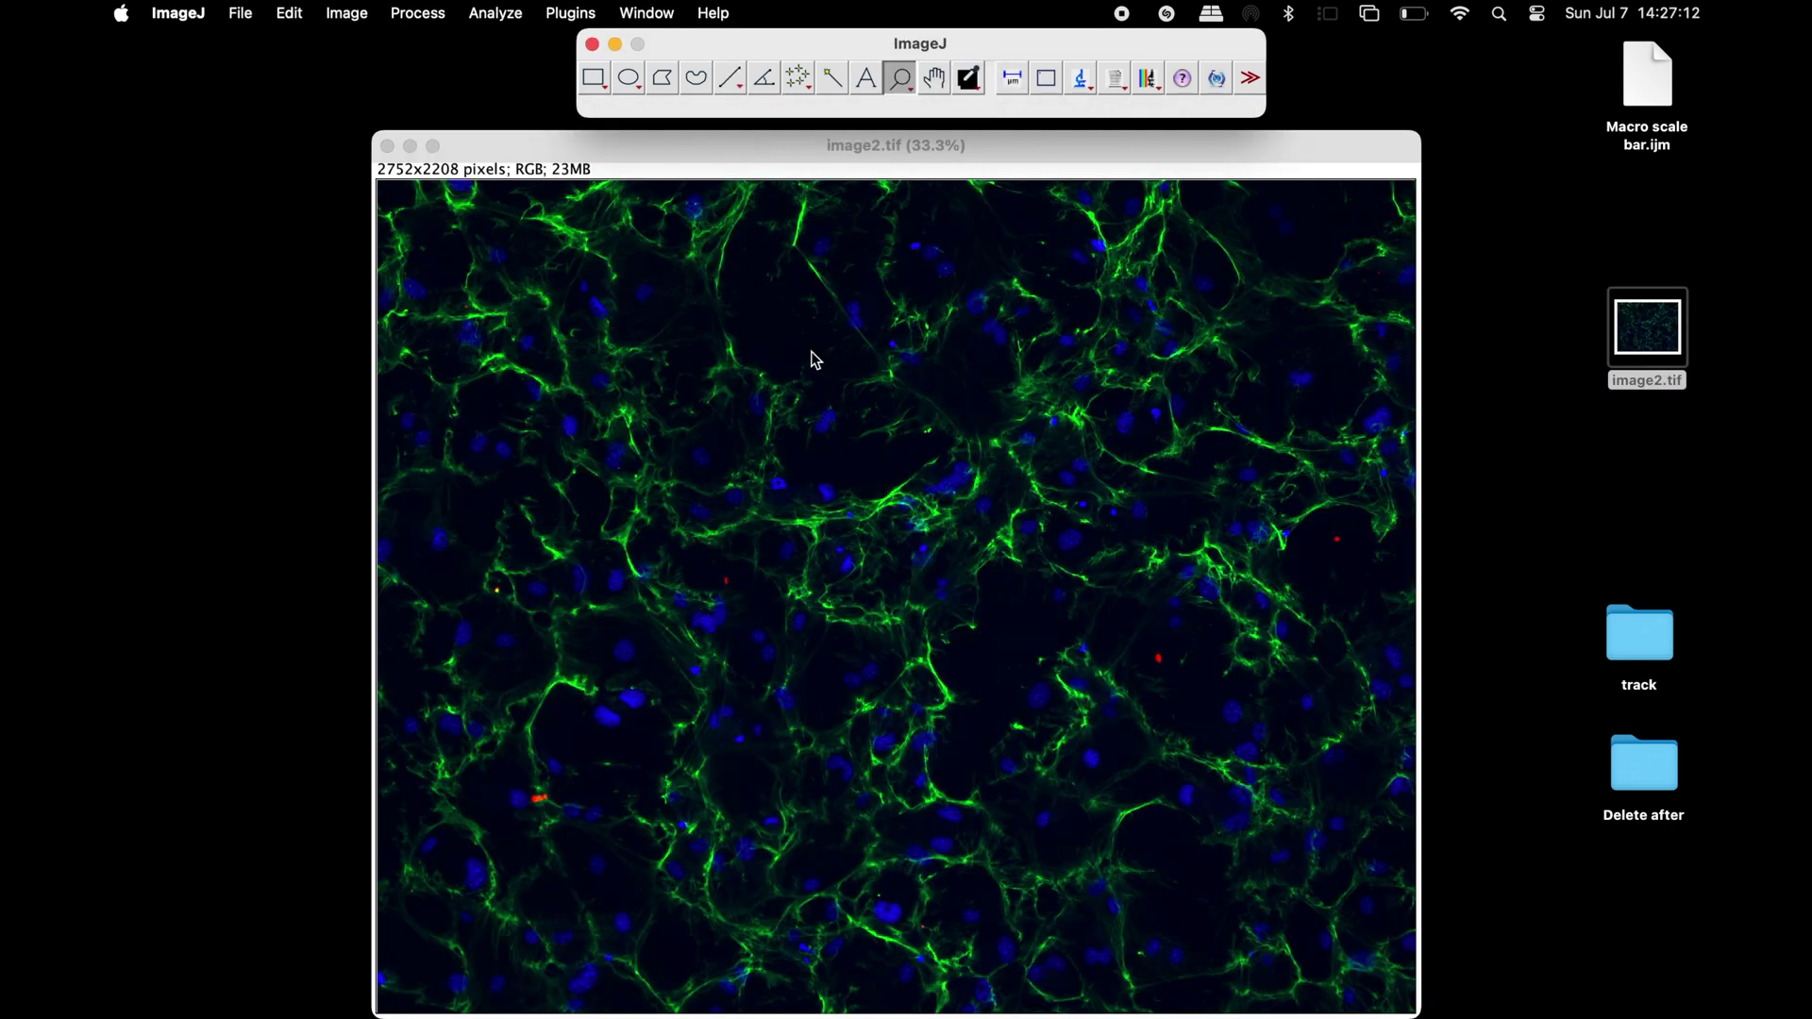
pyautogui.click(1012, 78)
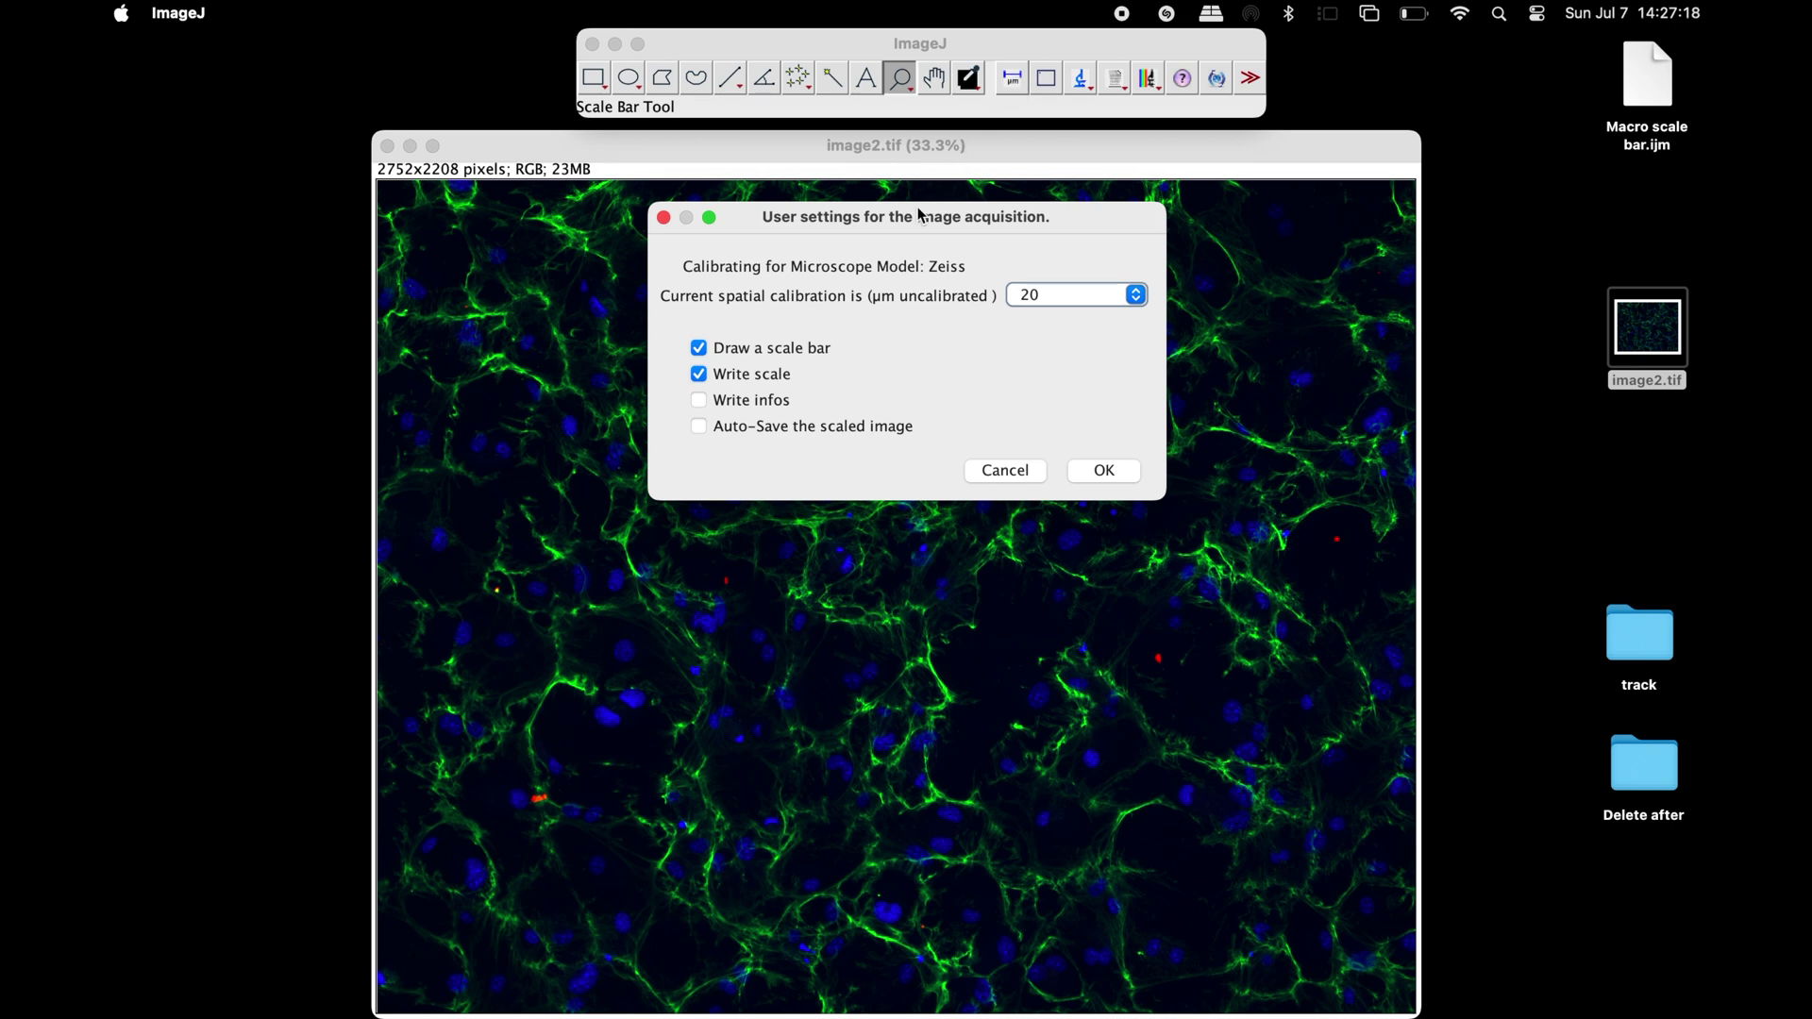
pyautogui.click(699, 425)
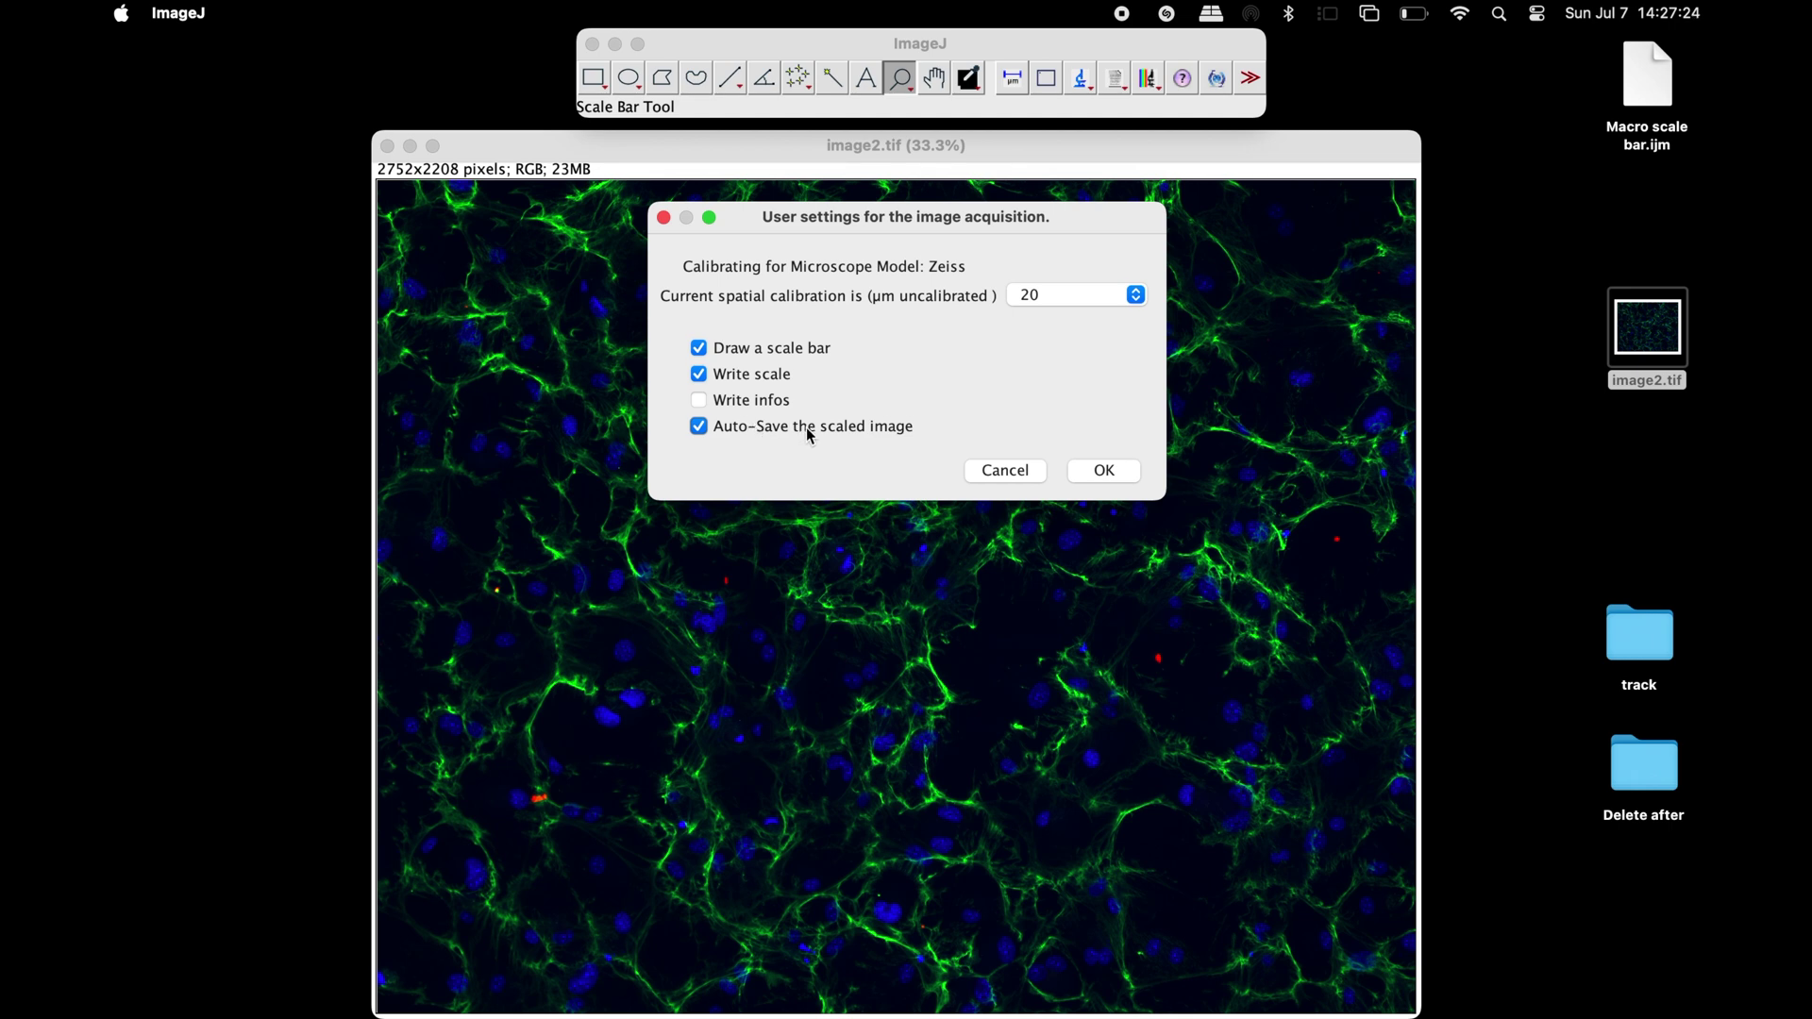
pyautogui.click(1120, 474)
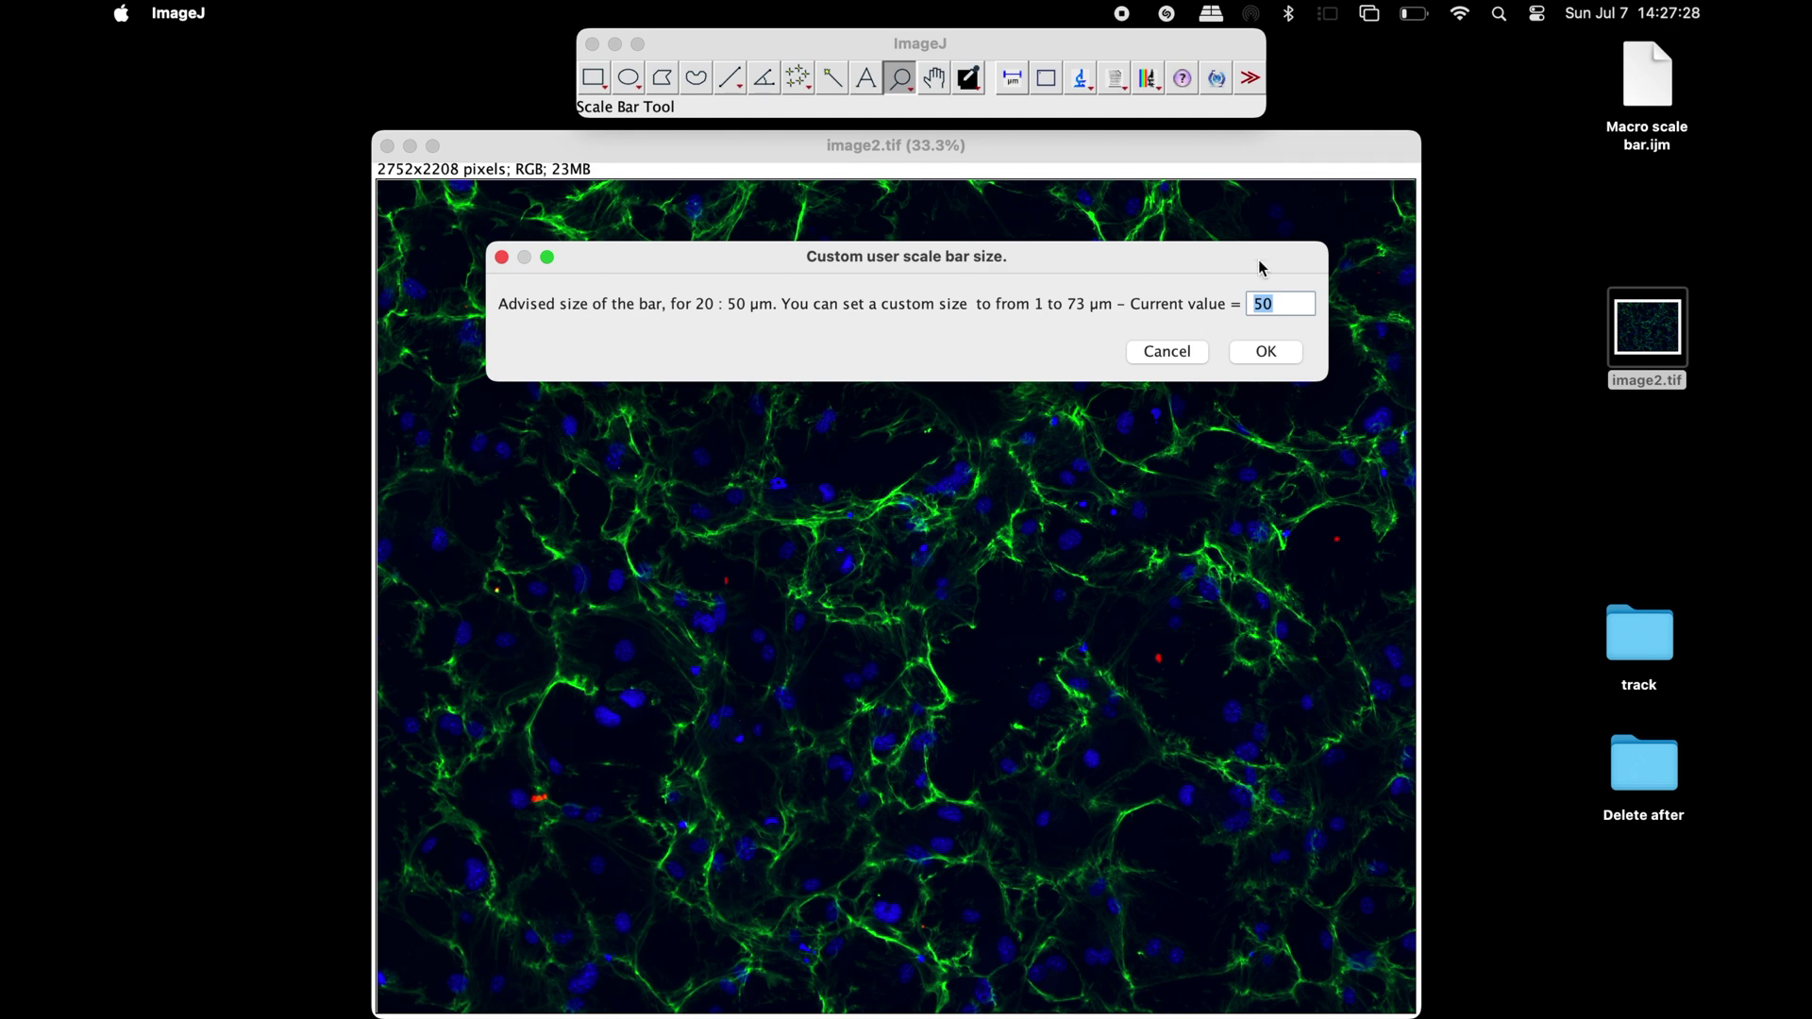
pyautogui.click(1266, 352)
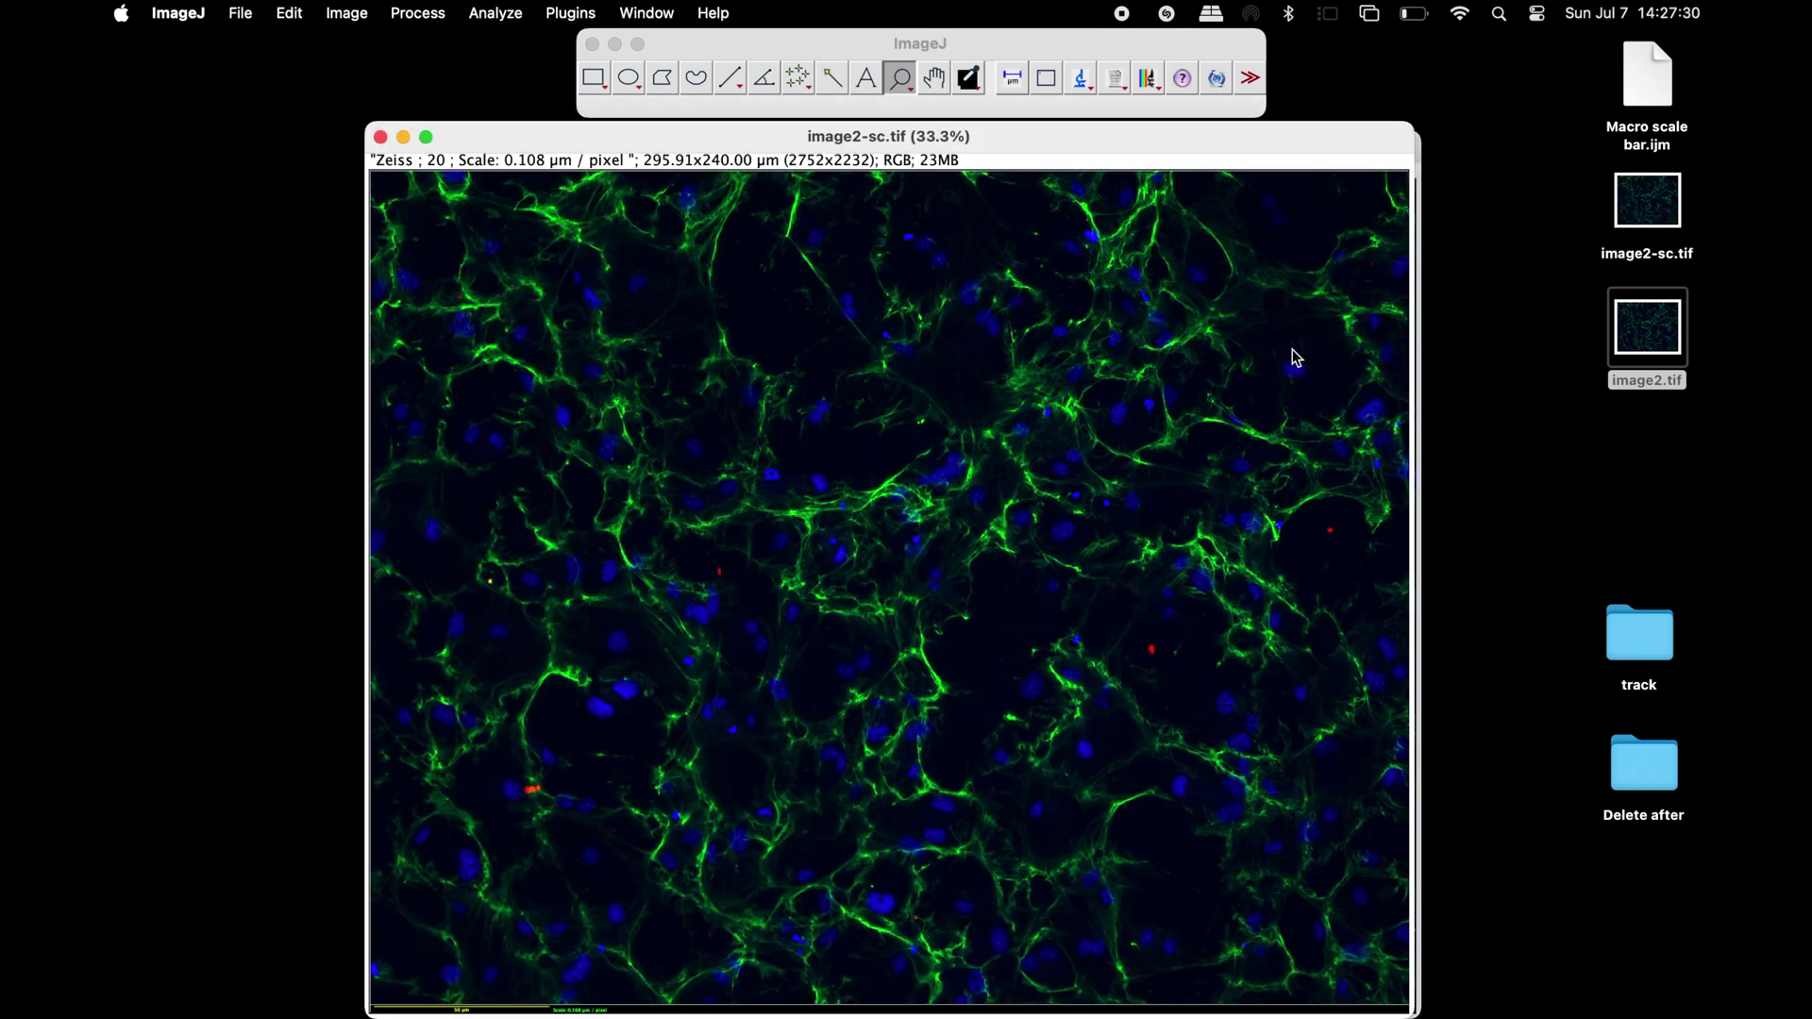
# Magnify image2-sc.tif twice to show the 50 µm bar and 0.108 µm/pixel label.
pyautogui.click(900, 79)
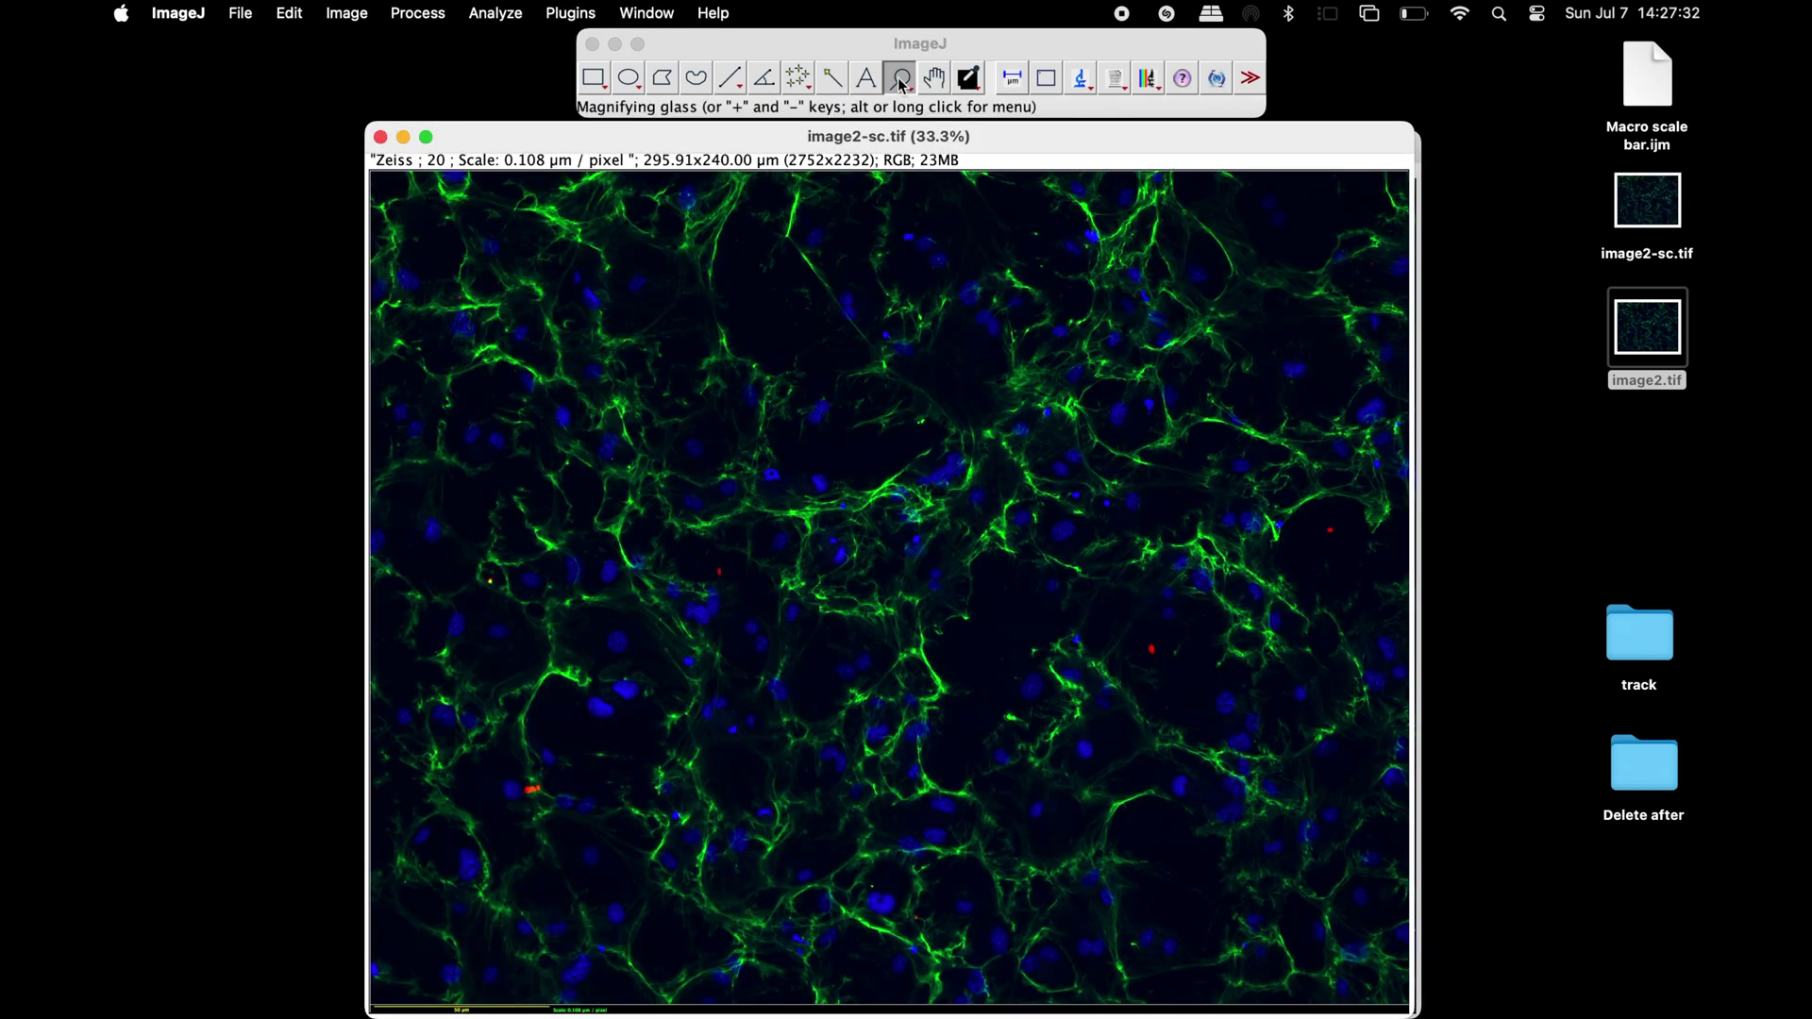
pyautogui.click(486, 977)
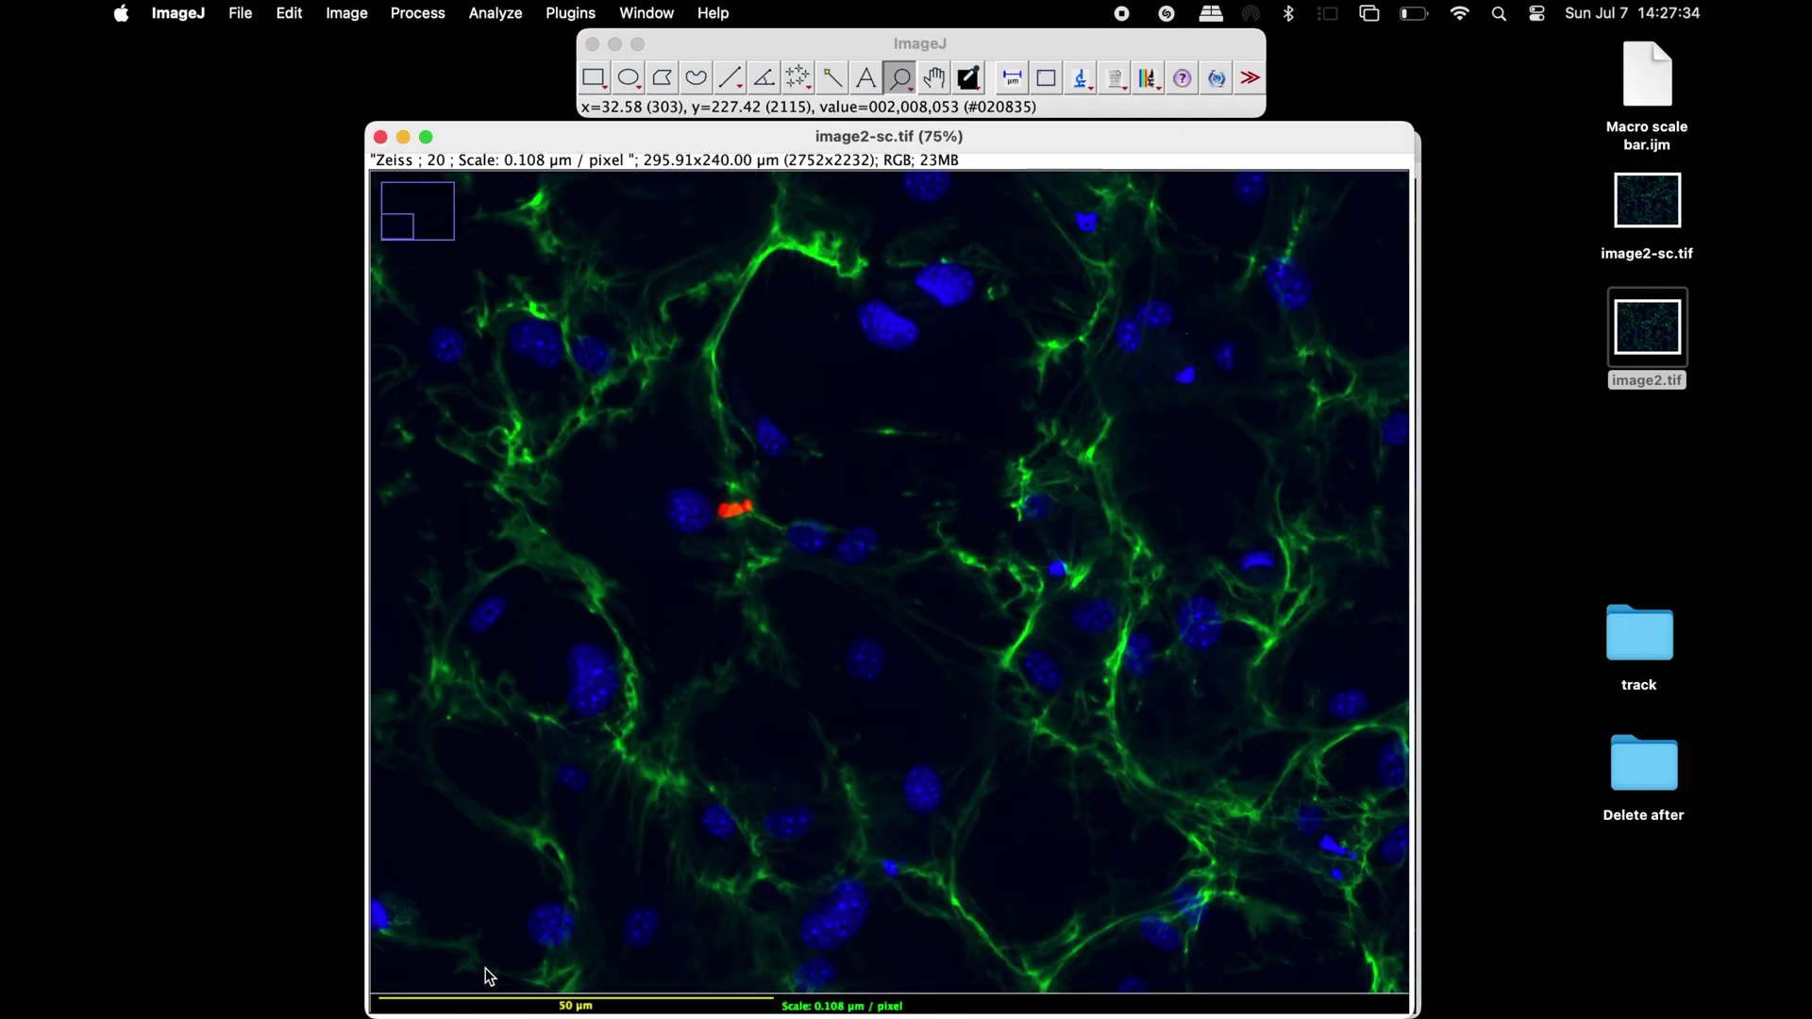
pyautogui.click(486, 976)
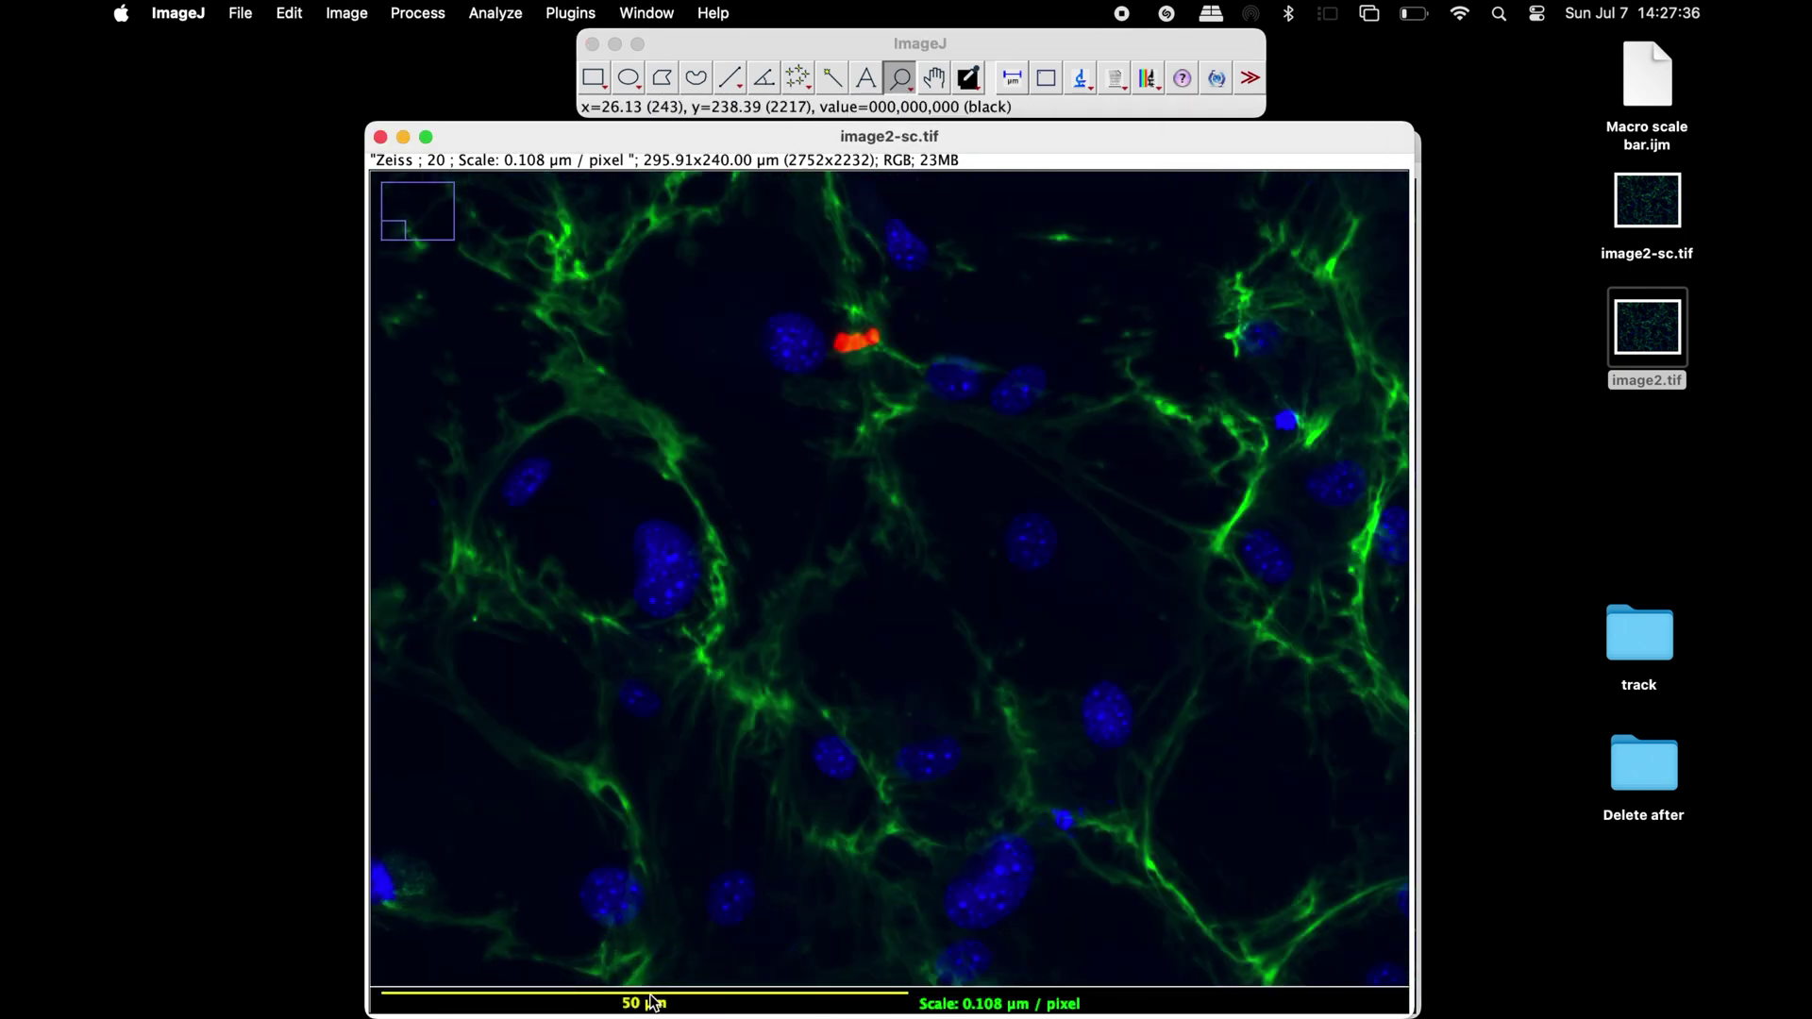